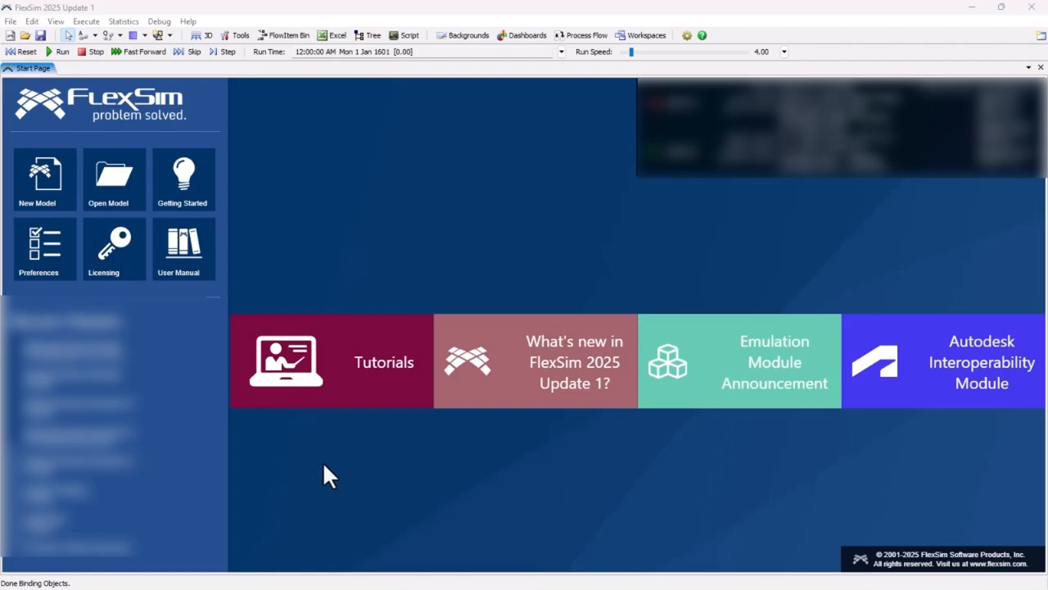
- Create a new model with minutes as the time unit, keeping metres and litres as the other units
click(36, 180)
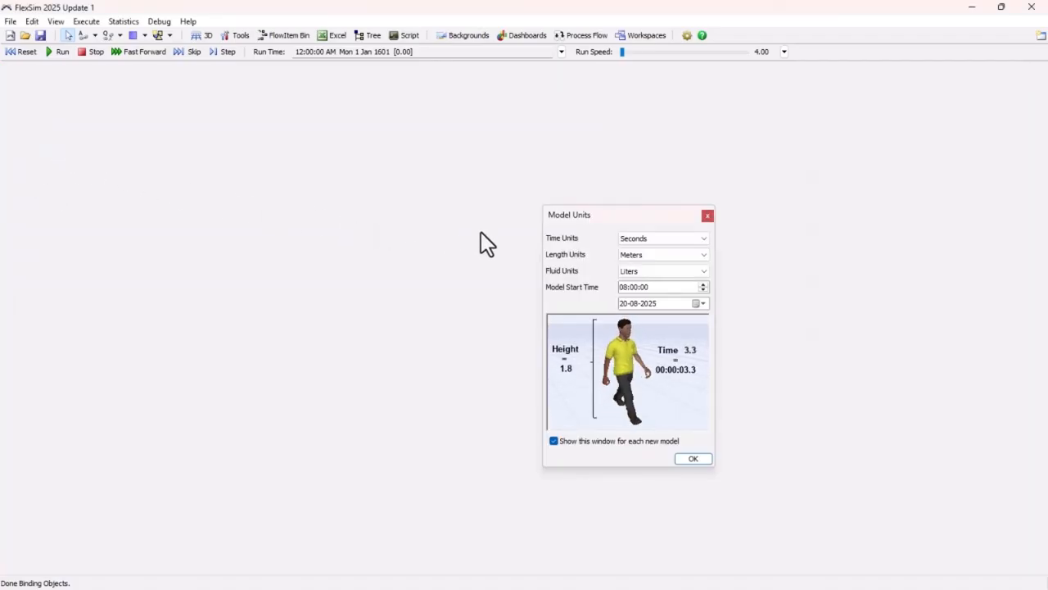
click(662, 238)
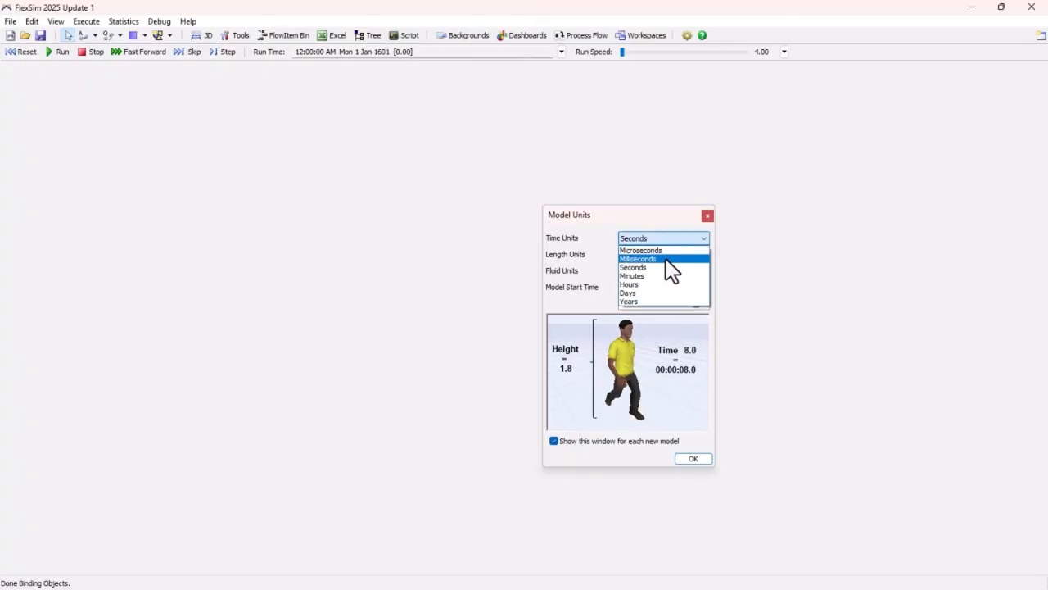
click(651, 276)
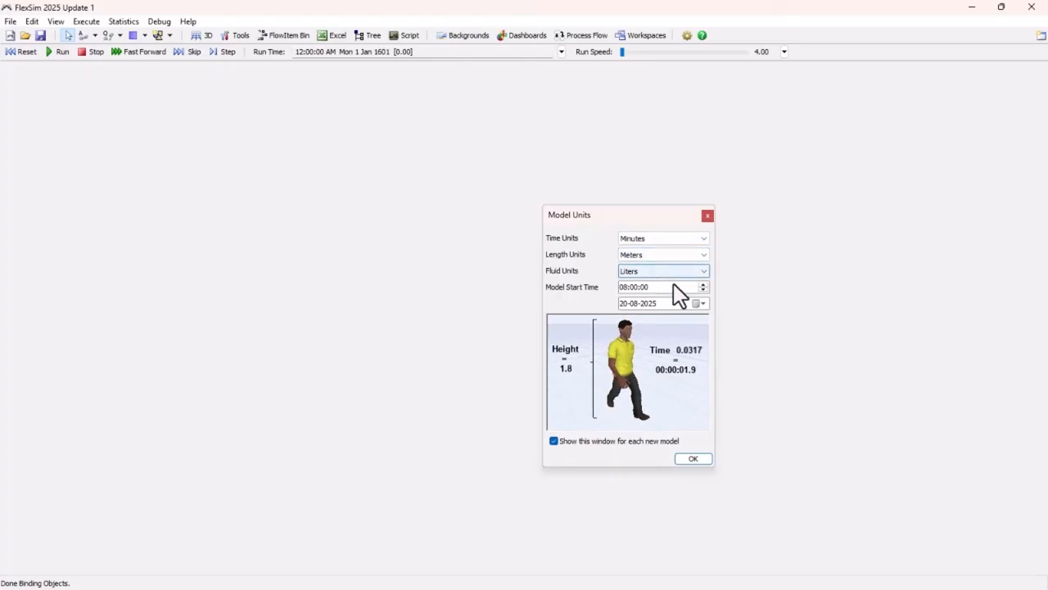
click(692, 460)
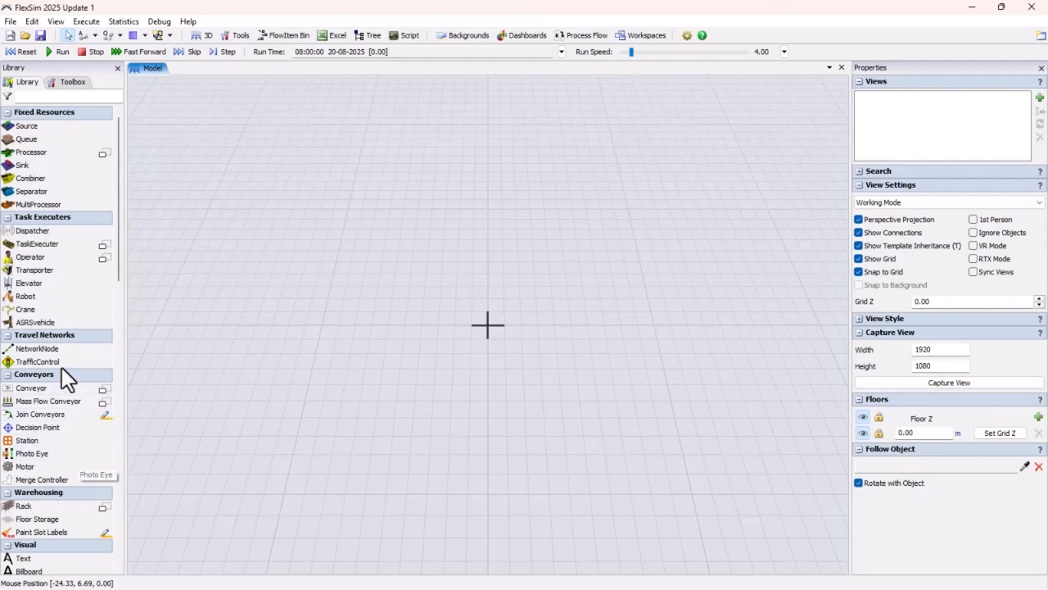
- Switch the empty model to its Top view
right_click(352, 248)
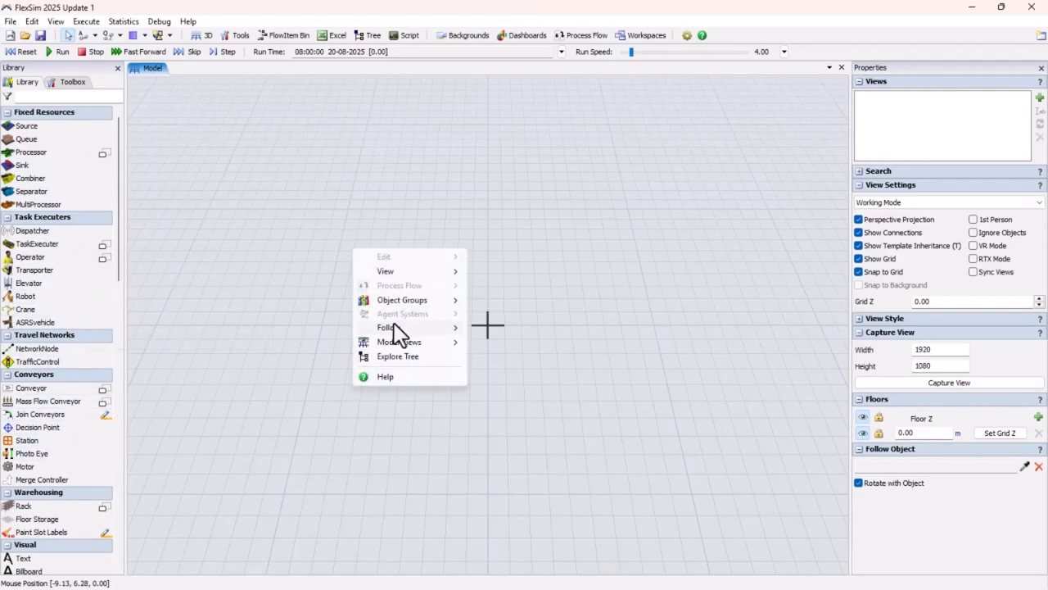
mouse_move(395, 342)
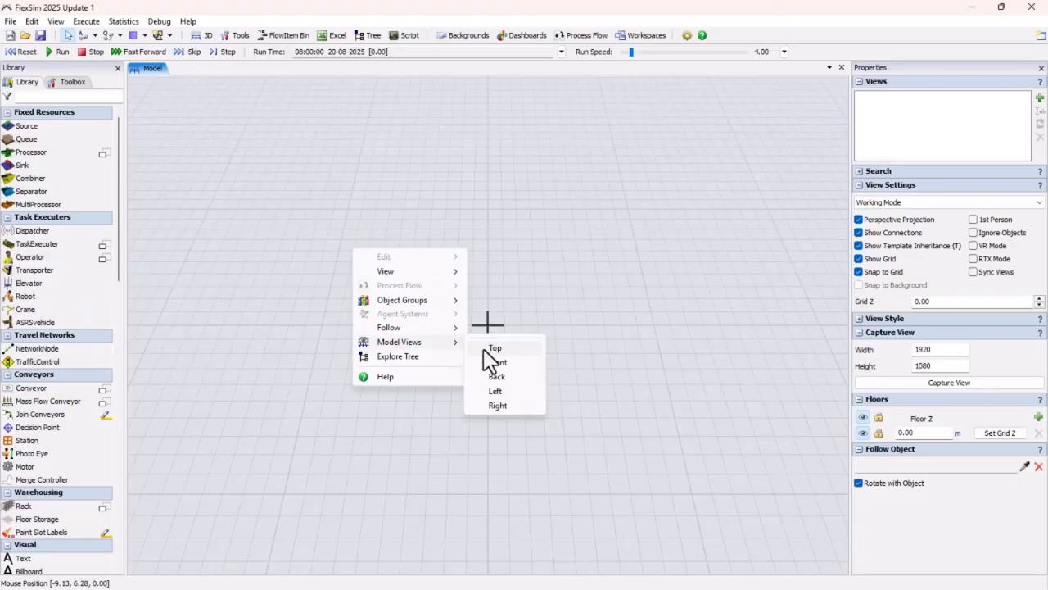
click(485, 348)
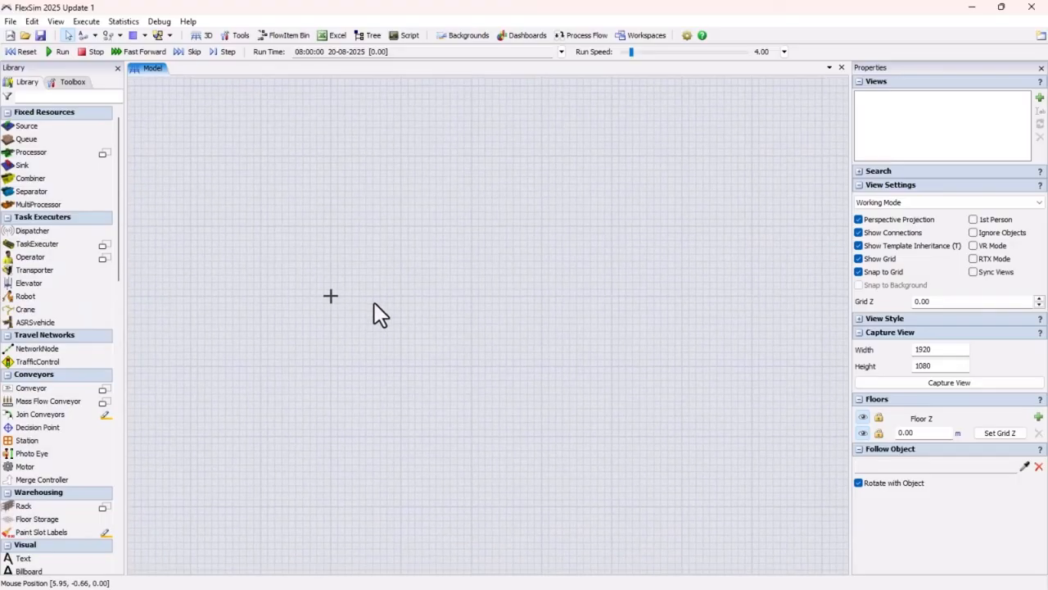
- Place a Queue at about X 53, Y -0.33, size it 4 by 10 m, and name it Unloading Bay
drag(36, 138, 621, 223)
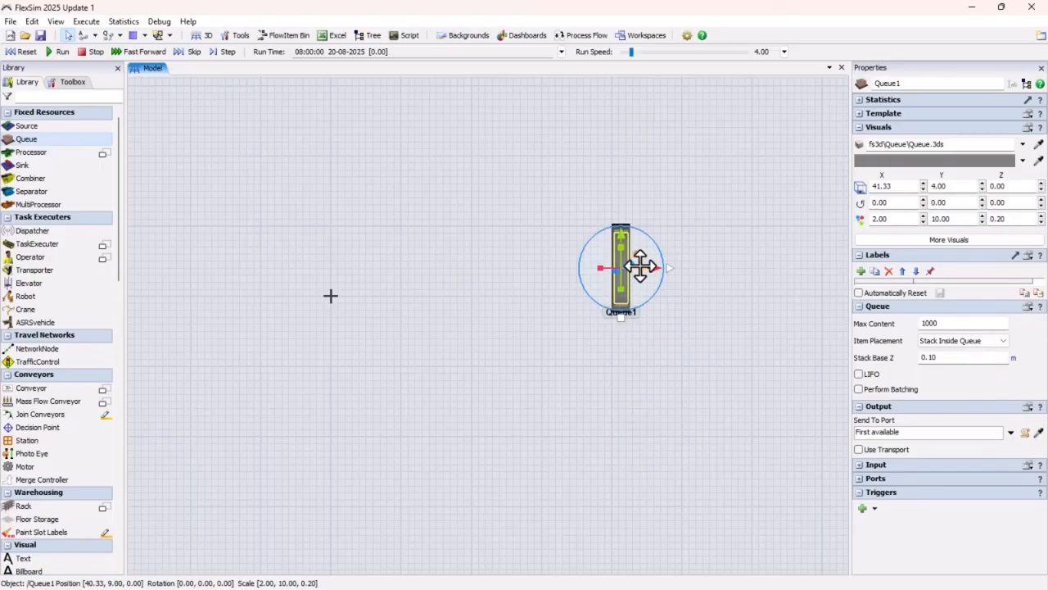
drag(640, 266, 707, 328)
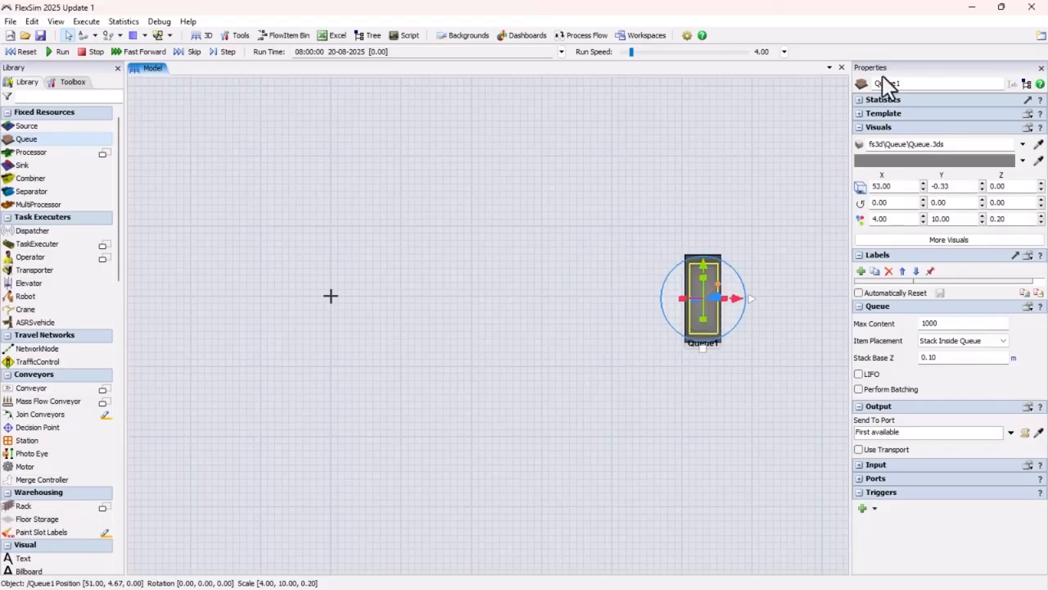
text(Un)
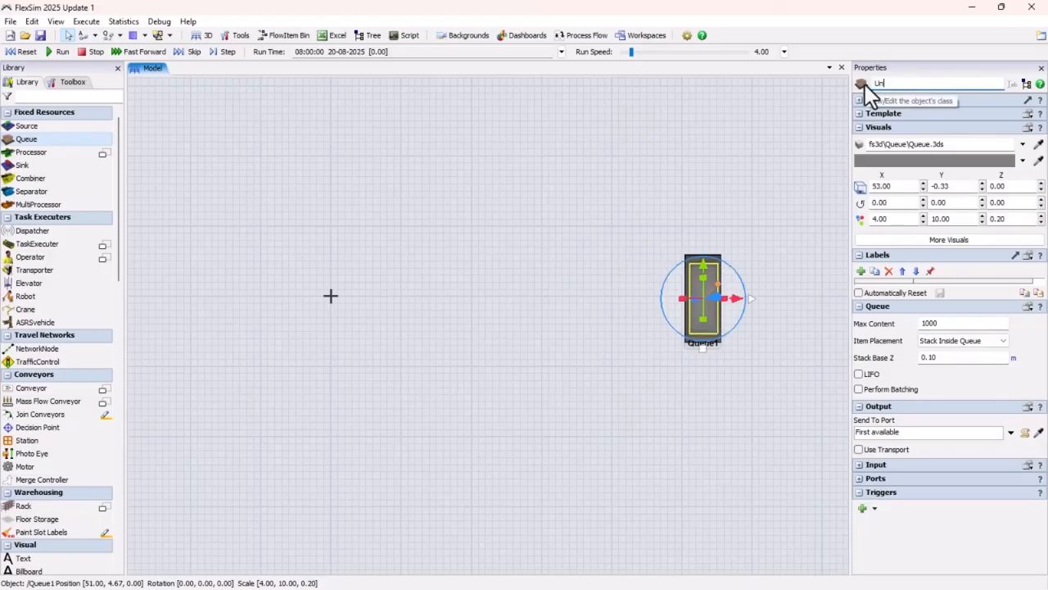
text(loading Bay)
key(Return)
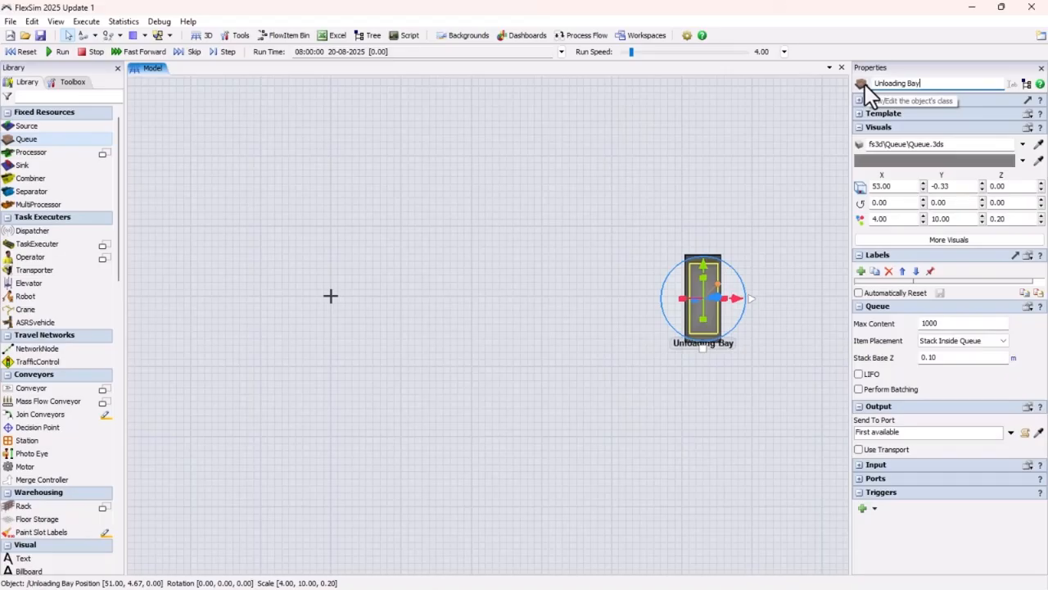
click(629, 249)
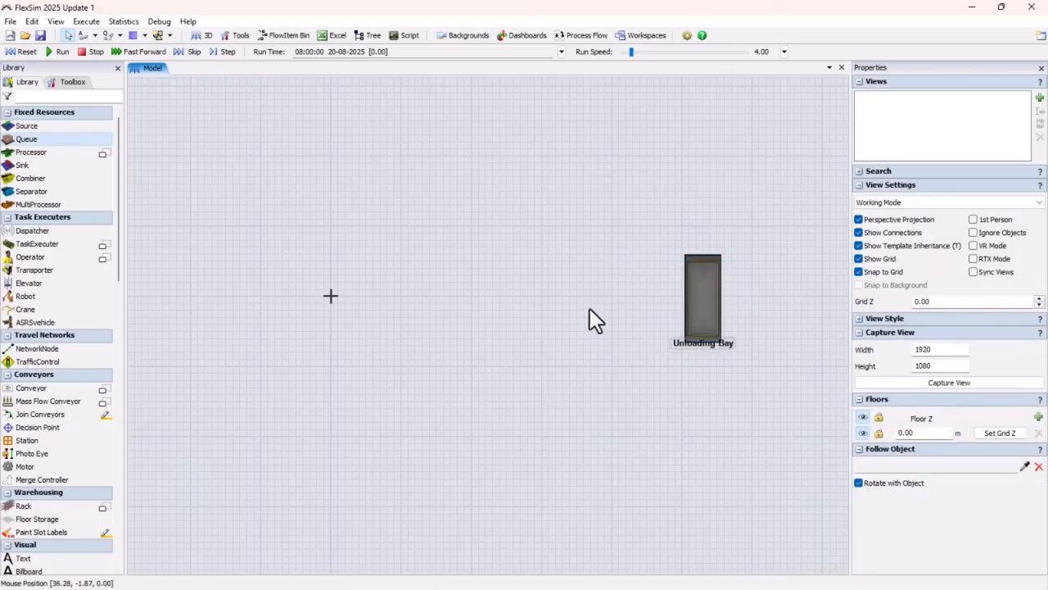
- Place two NetworkNodes in line with the Unloading Bay, at about X 30 and X 40 on Y 0
click(41, 347)
click(314, 308)
scroll(319, 308, down, 3)
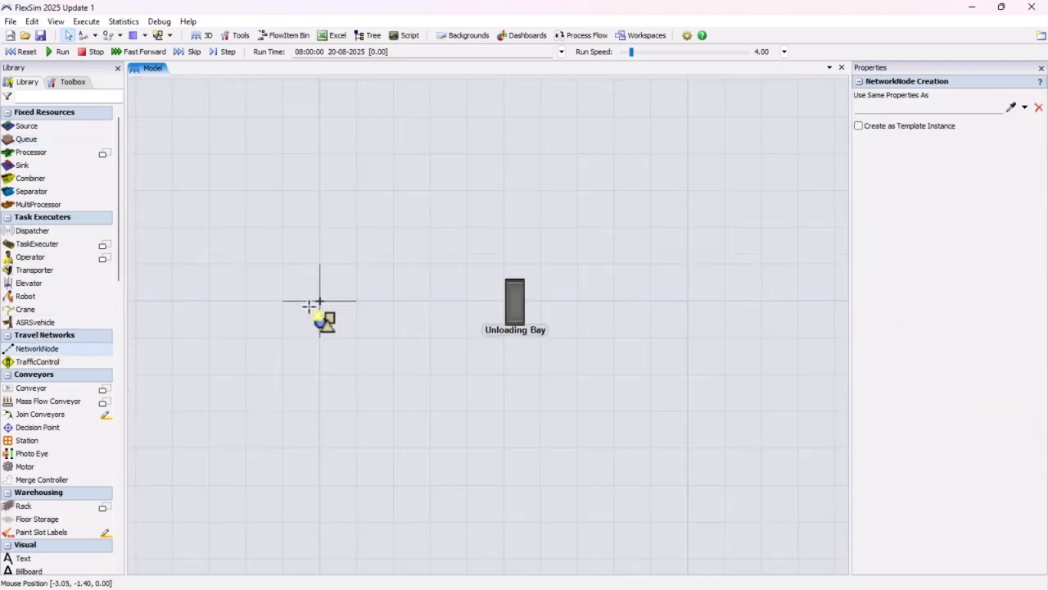
drag(319, 308, 361, 331)
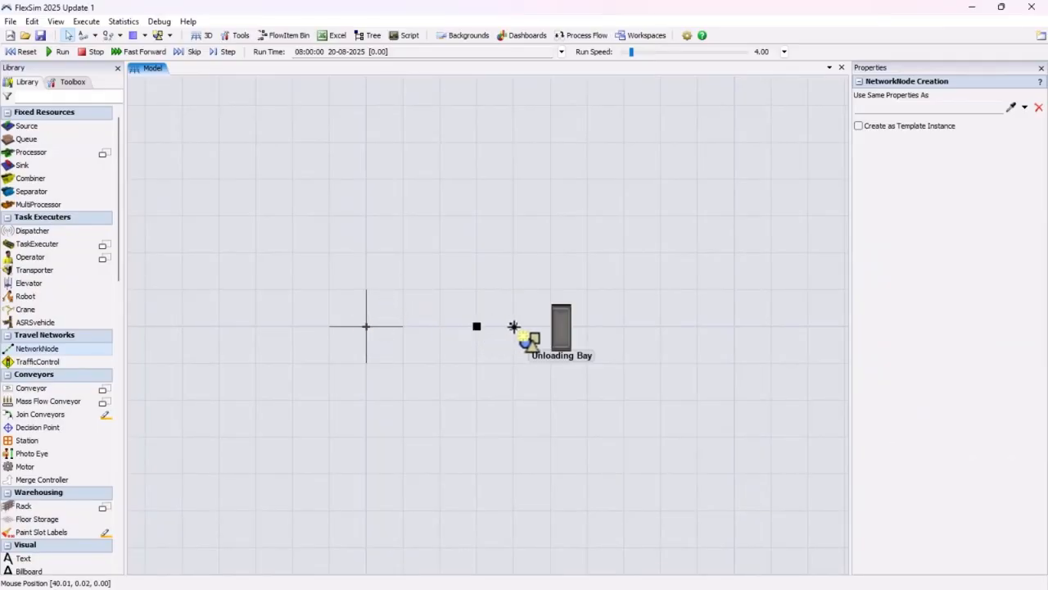
click(514, 326)
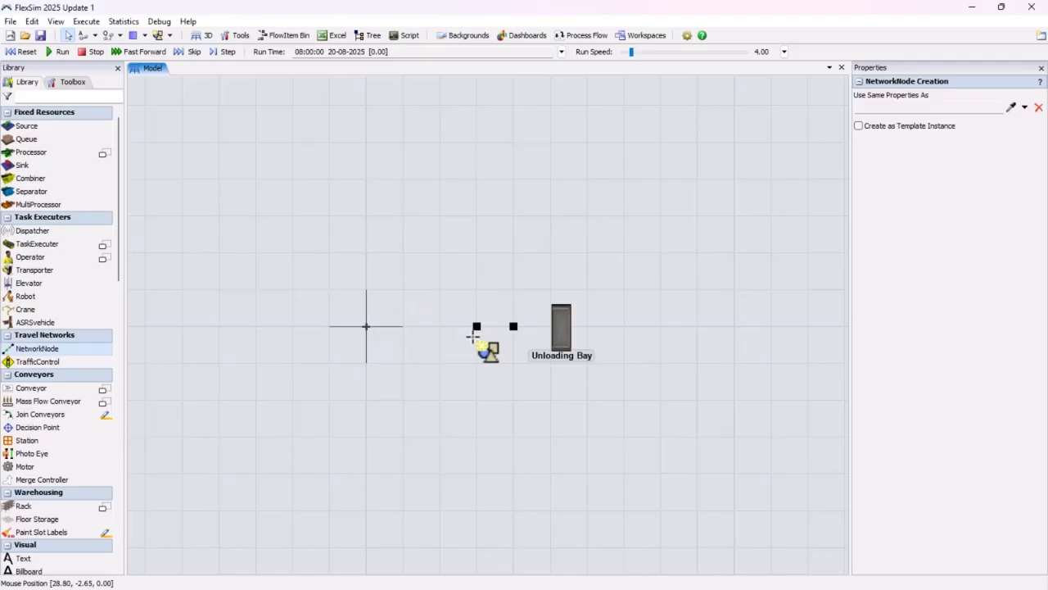
- Place the upper branch of NetworkNodes: four at X 20 from Y 10 to 40, and three at Y 50 from X 10 to -10
click(441, 289)
click(441, 252)
click(441, 215)
click(440, 179)
click(402, 141)
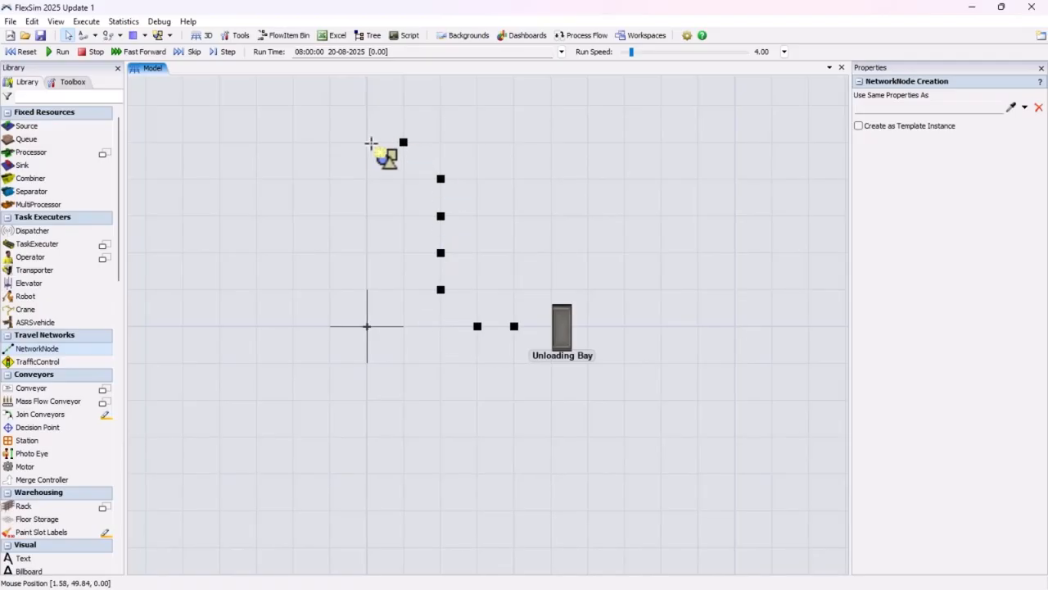
click(366, 142)
click(329, 142)
- Place the lower branch of NetworkNodes: four at X 20 from Y -10 to -40, and three at Y -50 from X 10 to -10
click(441, 363)
click(441, 399)
click(441, 436)
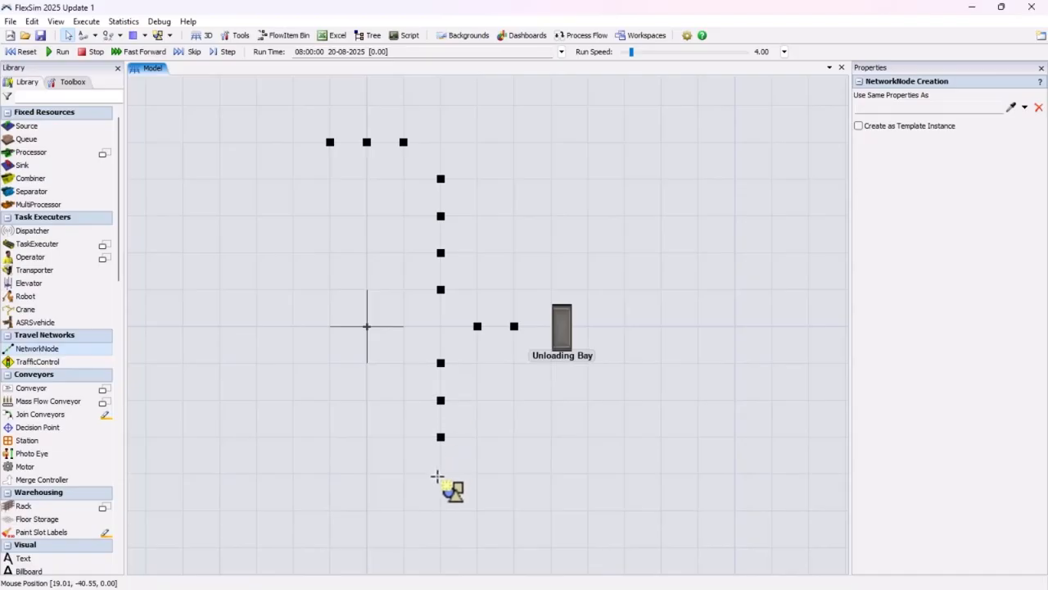
click(440, 473)
click(403, 510)
click(366, 511)
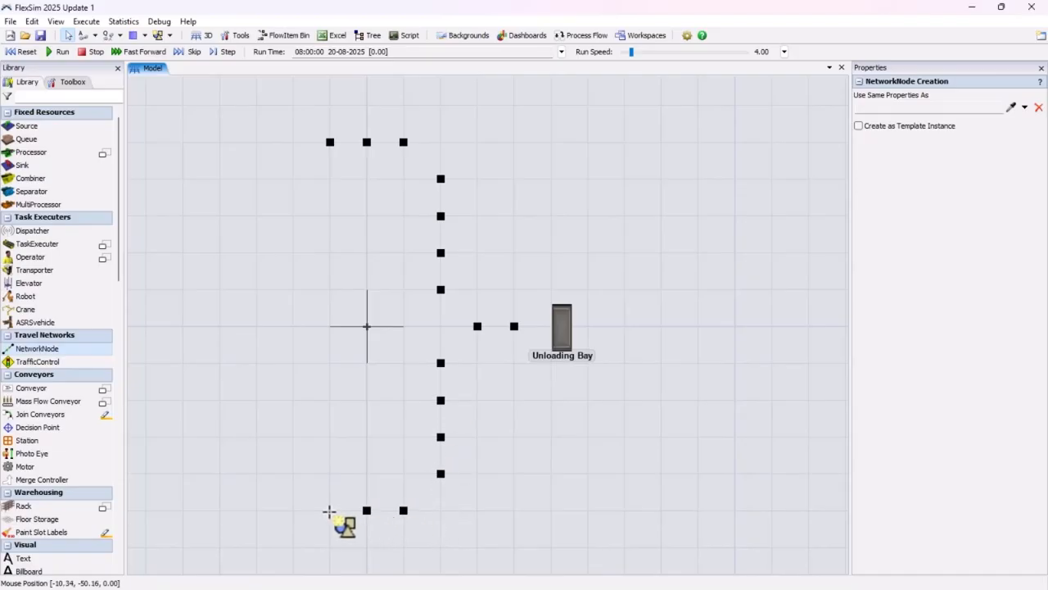
click(329, 510)
key(Escape)
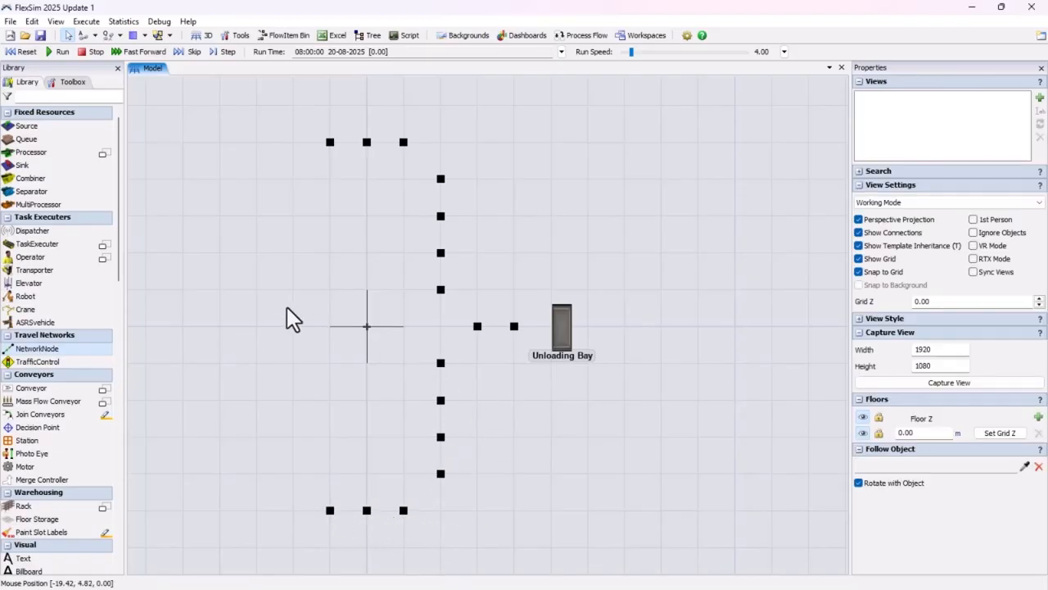
- Connect the three nodes of the upper row in sequence and link them to the top node of the vertical column
scroll(213, 239, up, 2)
drag(385, 242, 360, 324)
scroll(383, 266, up, 2)
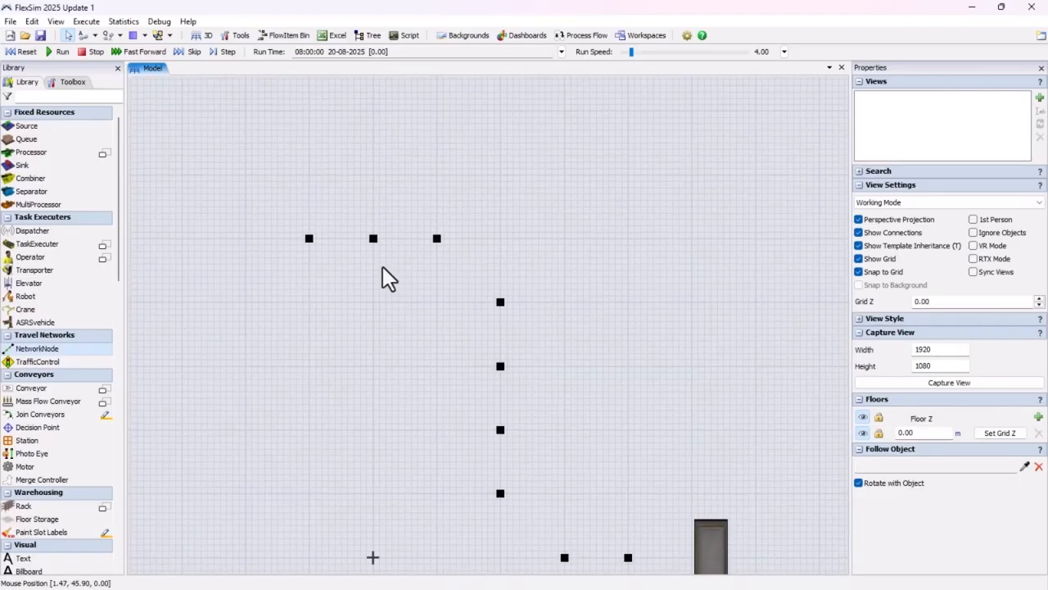
click(83, 36)
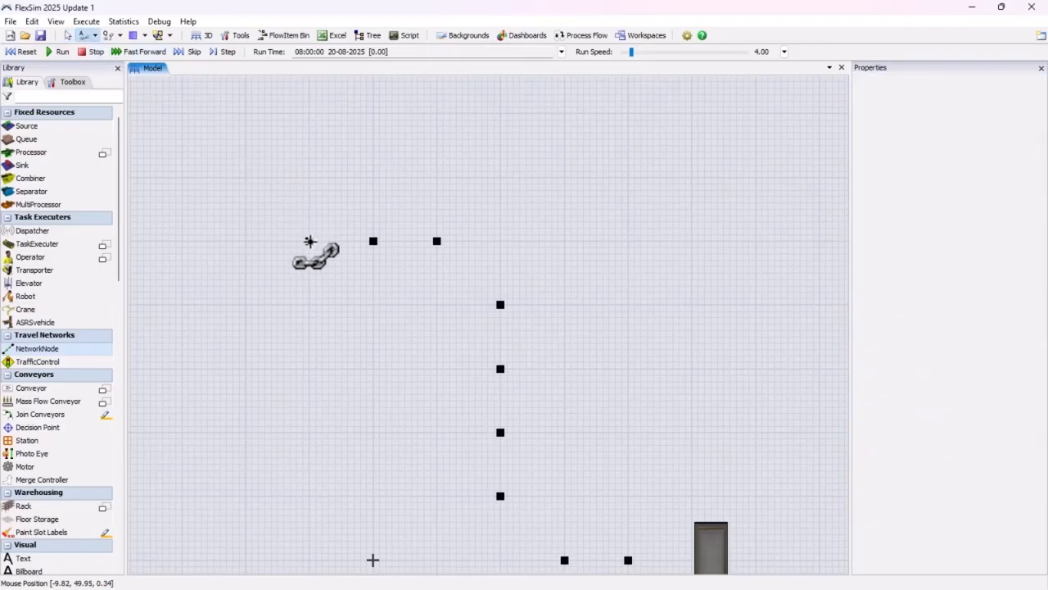
scroll(309, 241, up, 2)
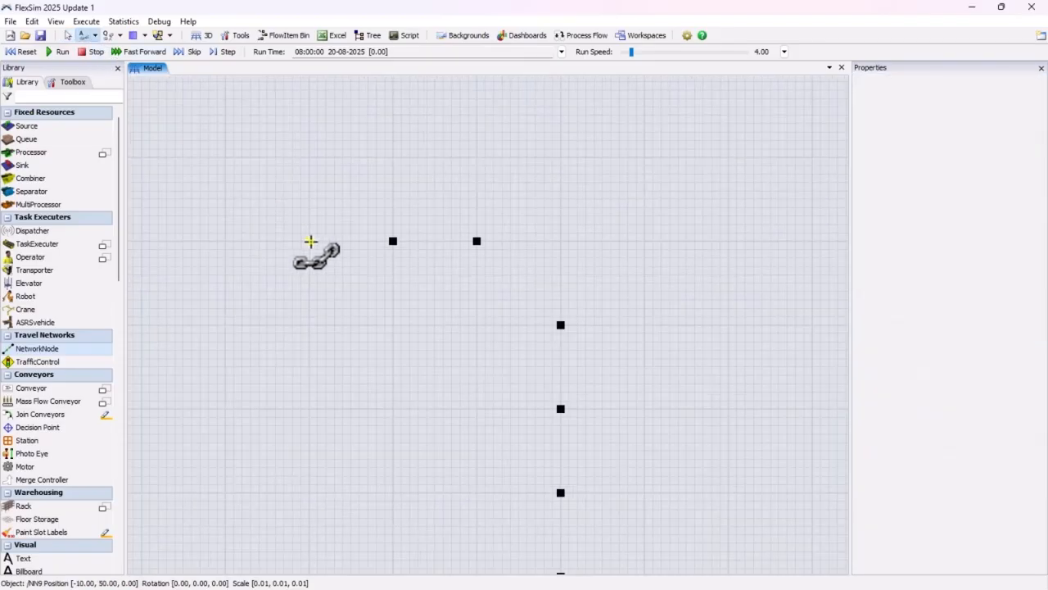
click(309, 241)
click(392, 242)
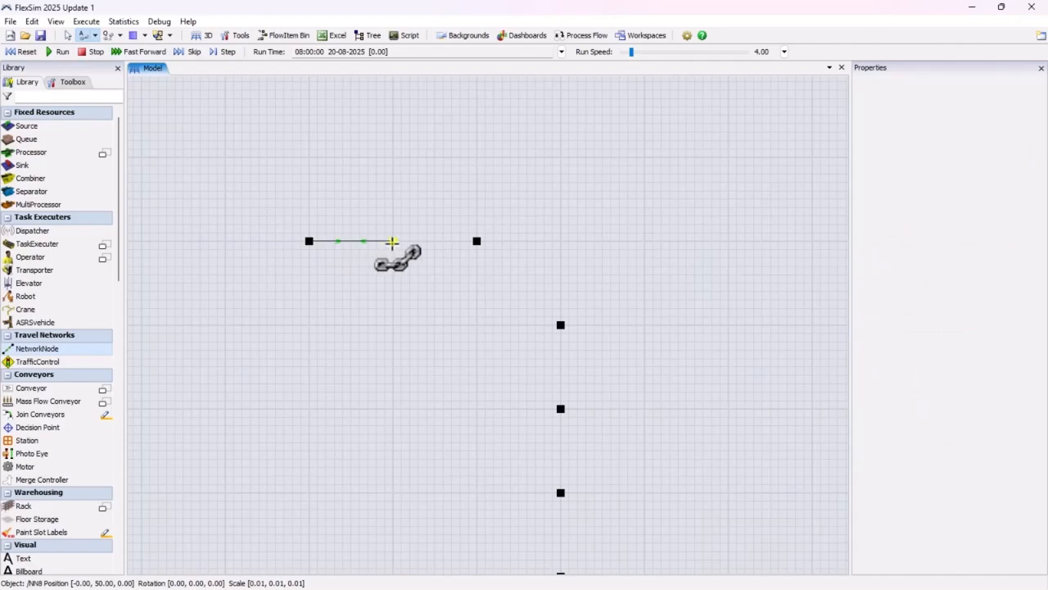
click(477, 243)
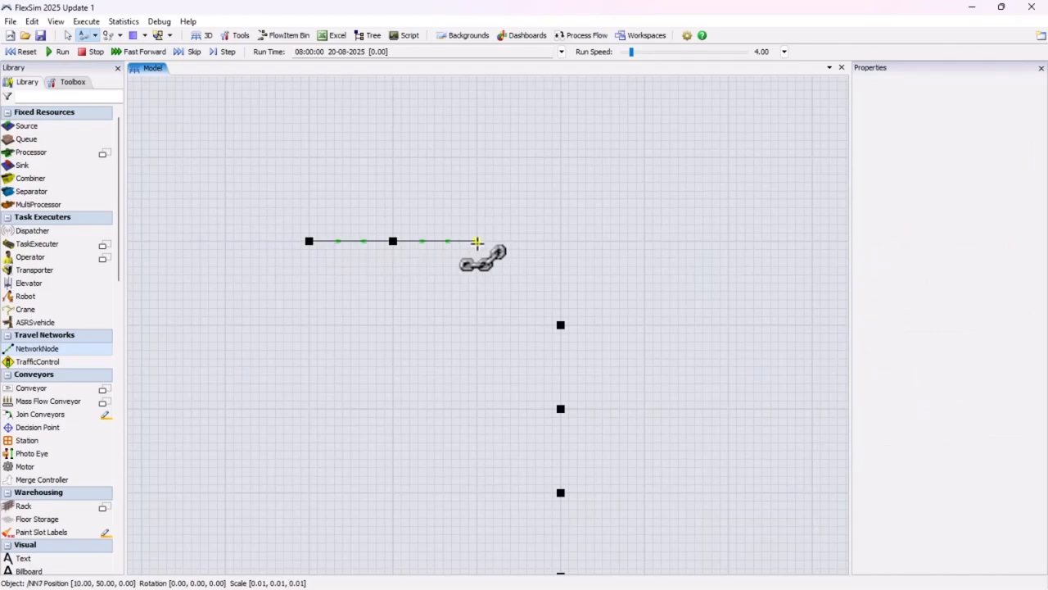
click(561, 325)
- Connect the upper column's nodes downward, through the two nodes on Y 0, and to the Unloading Bay queue
scroll(561, 325, down, 2)
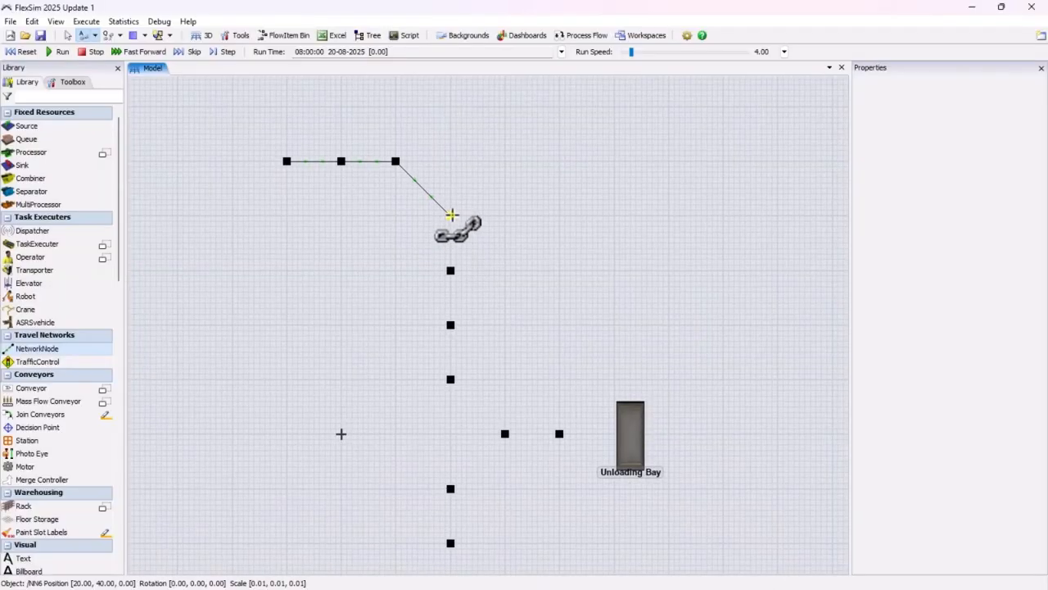
click(451, 271)
click(451, 326)
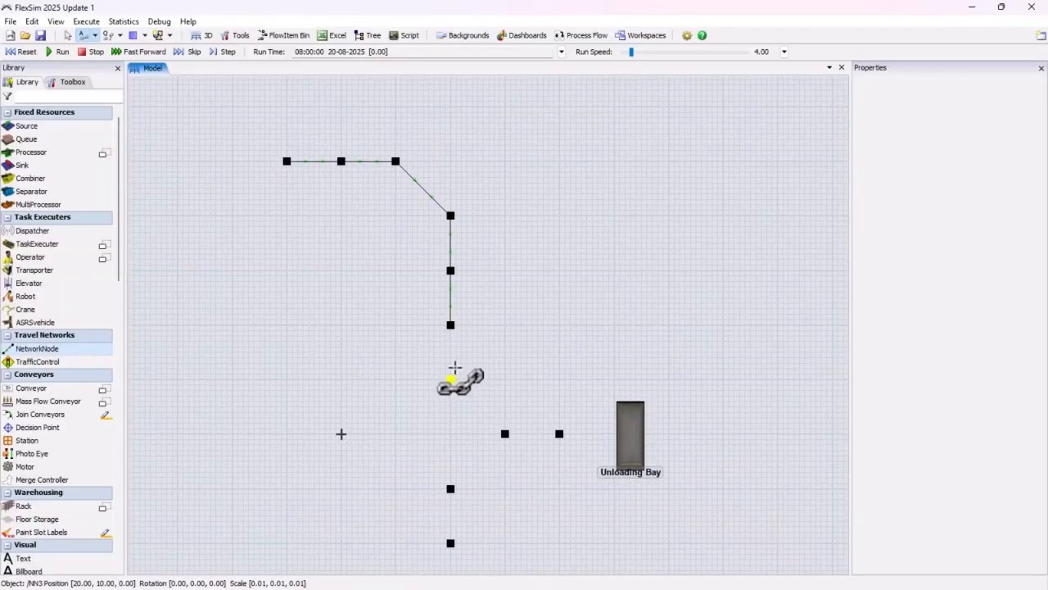
click(450, 380)
scroll(454, 382, up, 2)
click(543, 473)
click(639, 473)
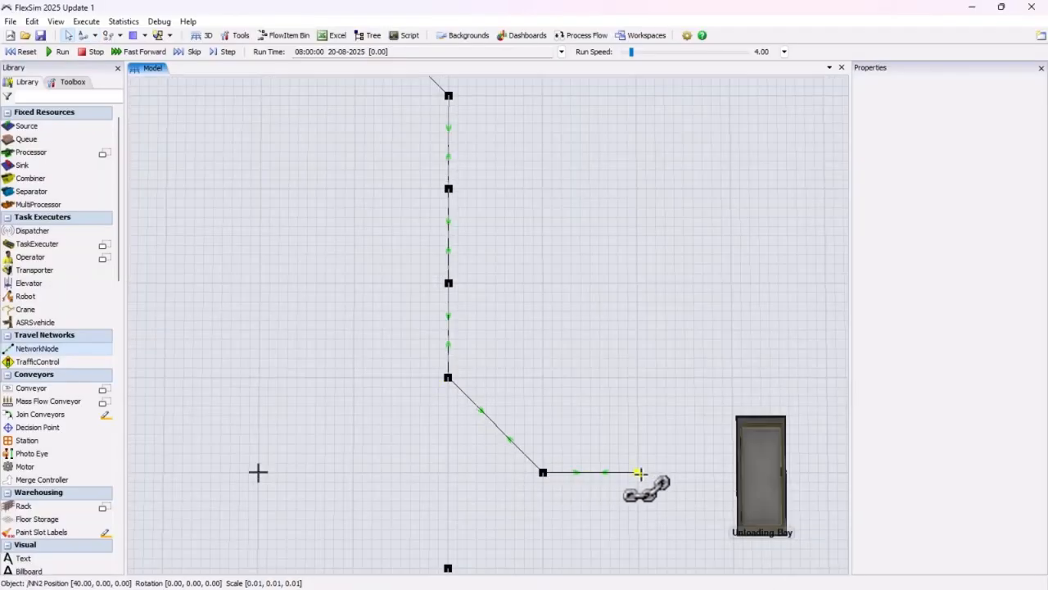
click(741, 473)
- Connect the junction node at X 30, Y 0 to the lower column and link its four nodes in sequence
scroll(696, 479, down, 1)
drag(656, 481, 598, 217)
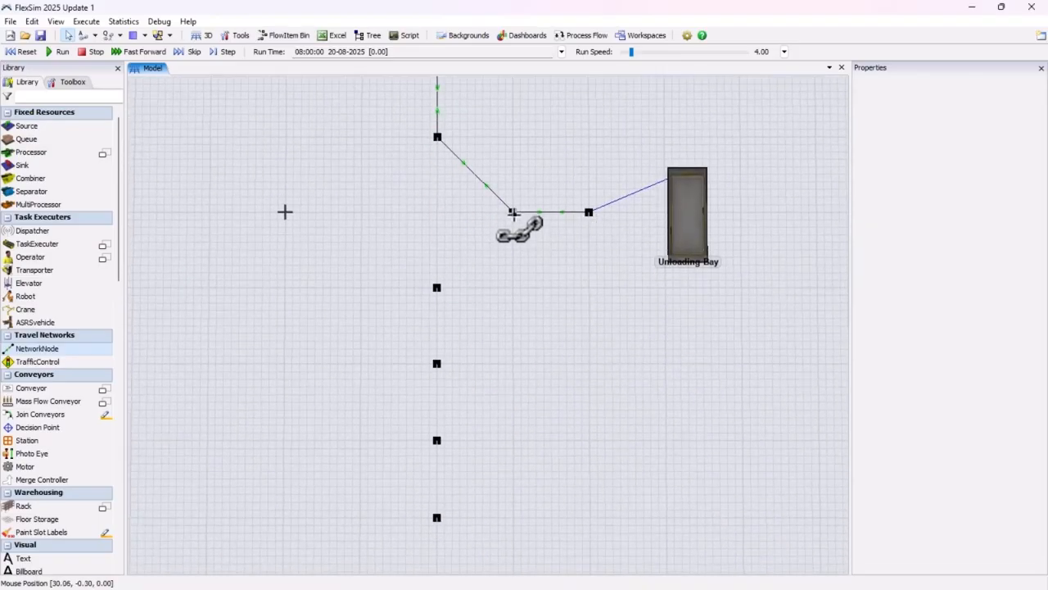
click(513, 212)
click(437, 287)
click(437, 363)
click(438, 440)
click(439, 515)
scroll(440, 514, down, 1)
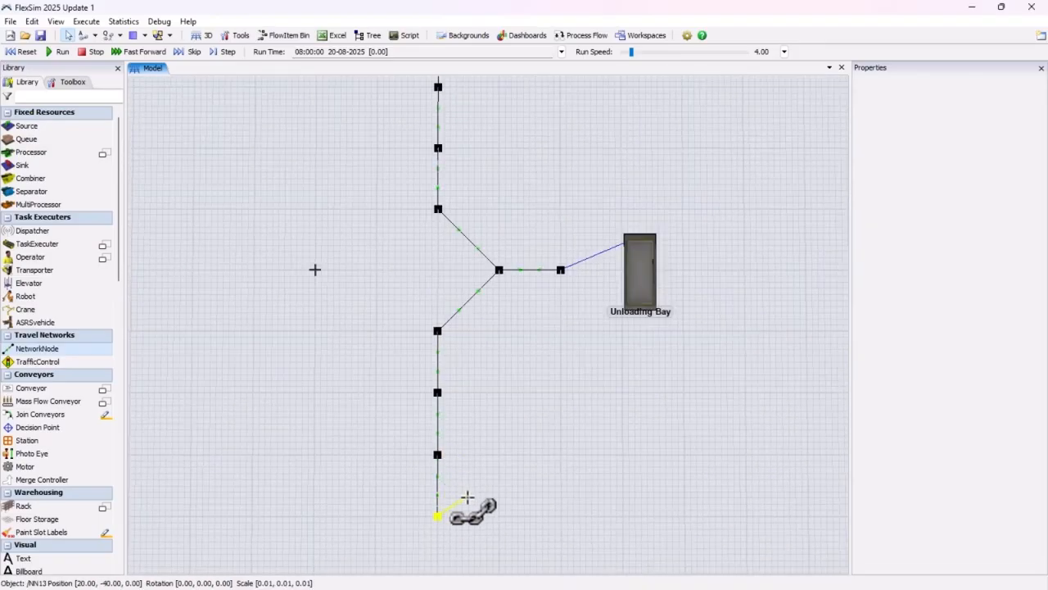
- Connect the bottom node of the lower column to the lower row and link its three nodes in sequence
scroll(468, 488, down, 2)
drag(470, 479, 552, 342)
scroll(549, 334, up, 3)
click(473, 393)
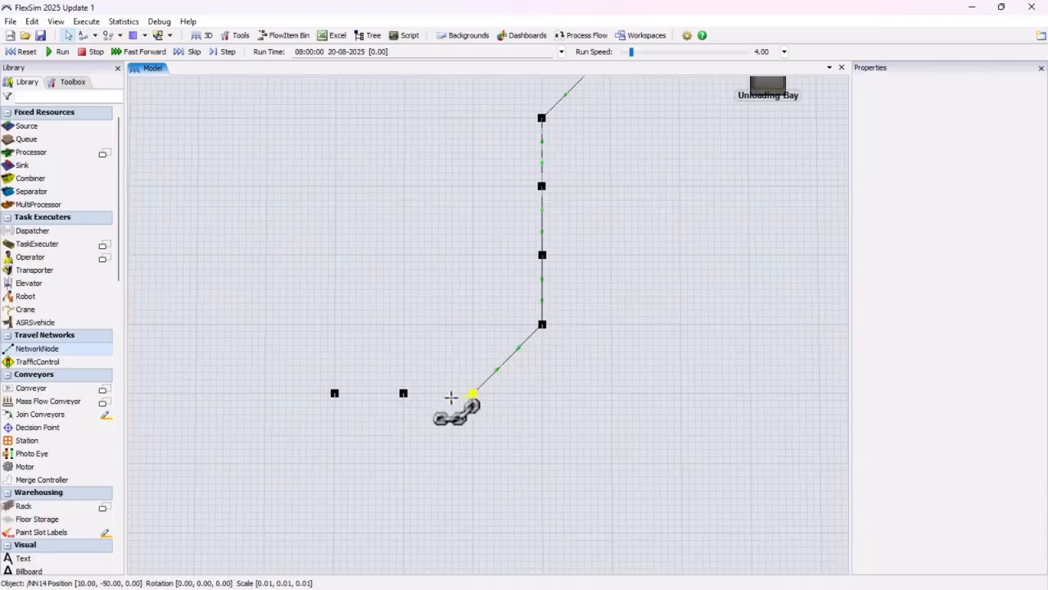
click(403, 393)
click(334, 393)
- Connect the lowest node of the upper column directly to the highest node of the lower column
scroll(402, 308, up, 1)
drag(402, 308, 363, 409)
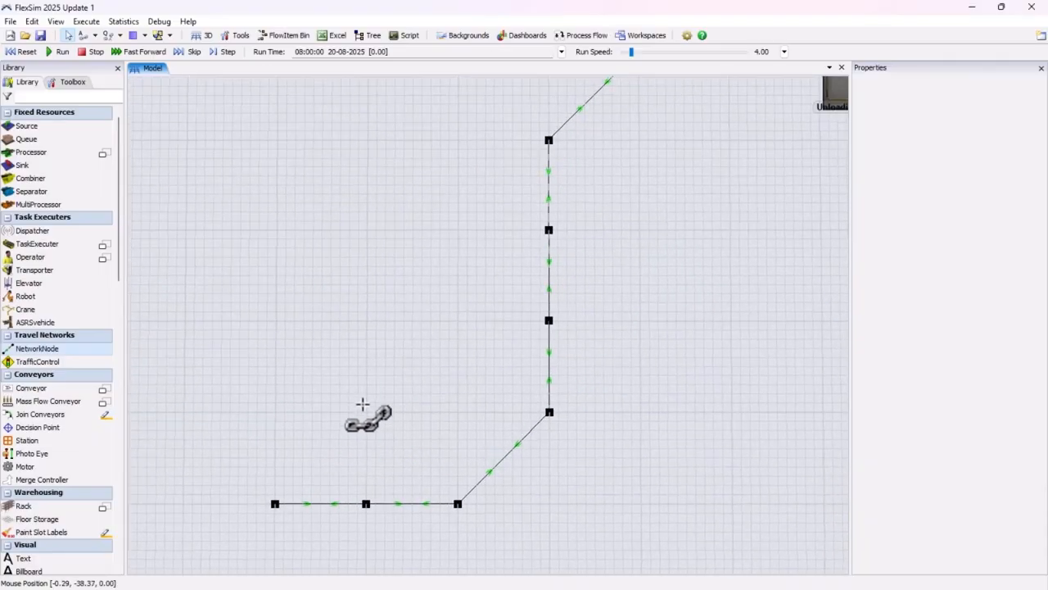
drag(493, 175, 416, 368)
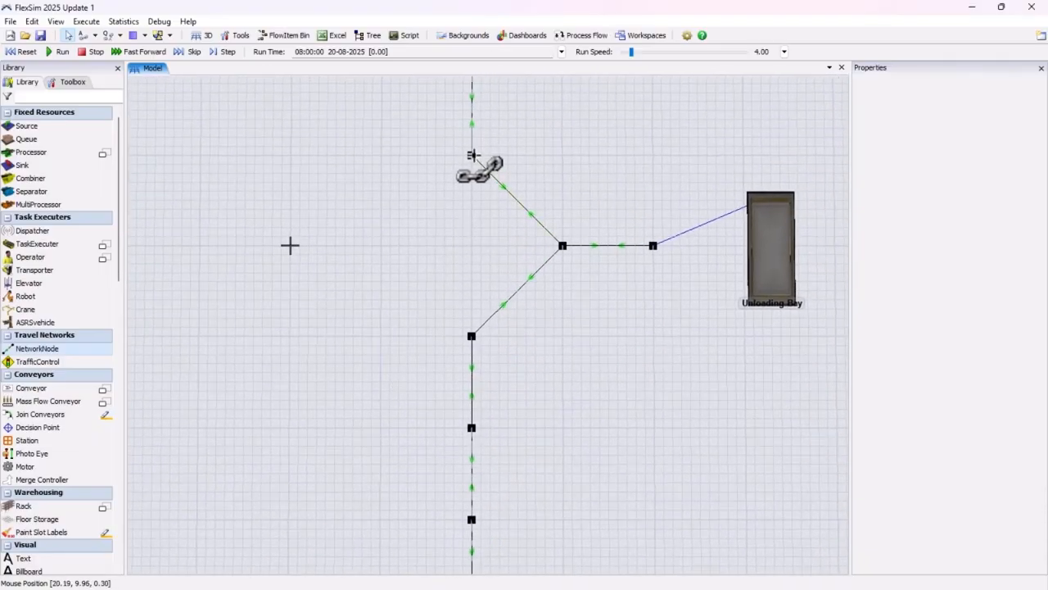
drag(472, 157, 472, 336)
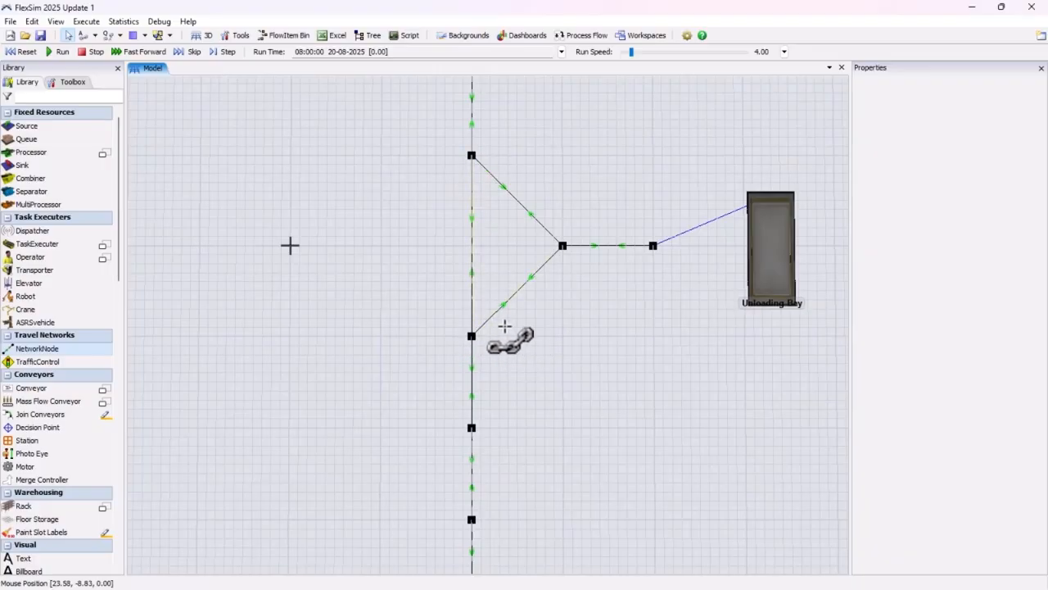
click(505, 326)
- Make the diagonal path joining the upper row to the upper column curved, aligning its control points into a rounded corner
scroll(505, 326, down, 3)
drag(562, 121, 494, 241)
scroll(402, 197, up, 4)
scroll(509, 322, up, 4)
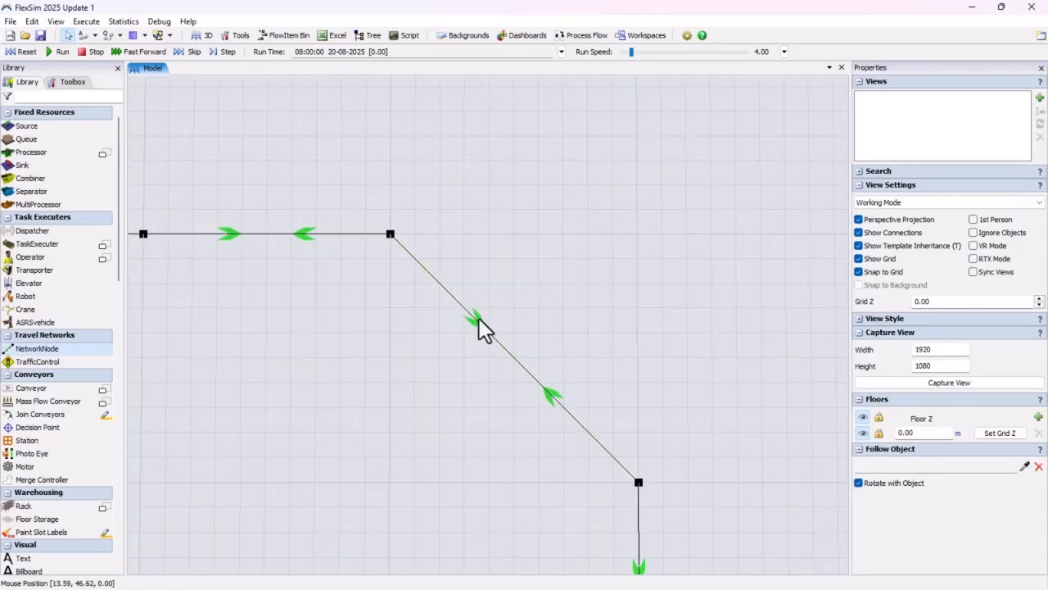
right_click(480, 320)
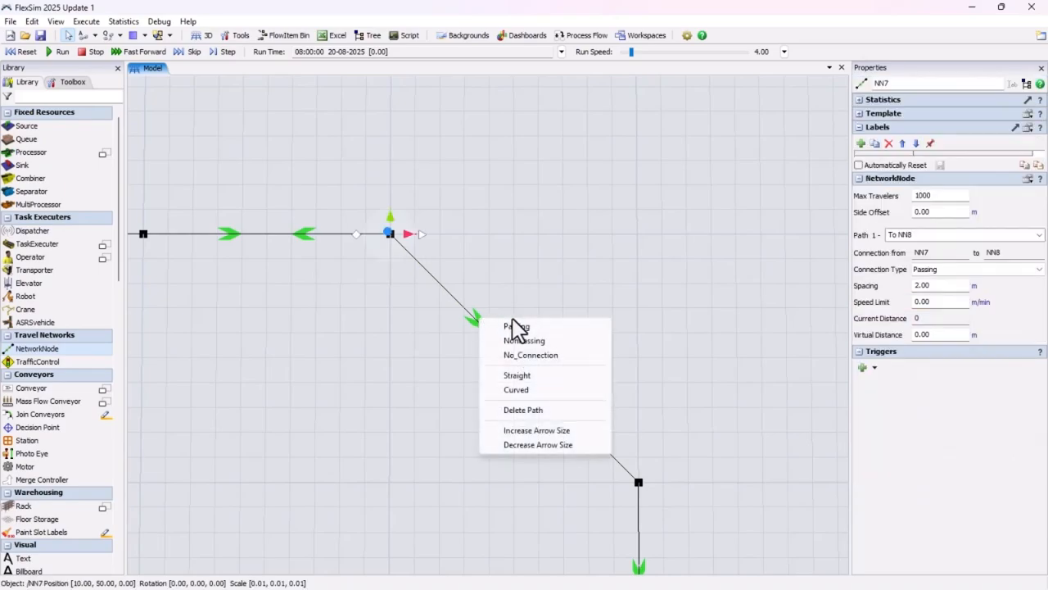
click(526, 389)
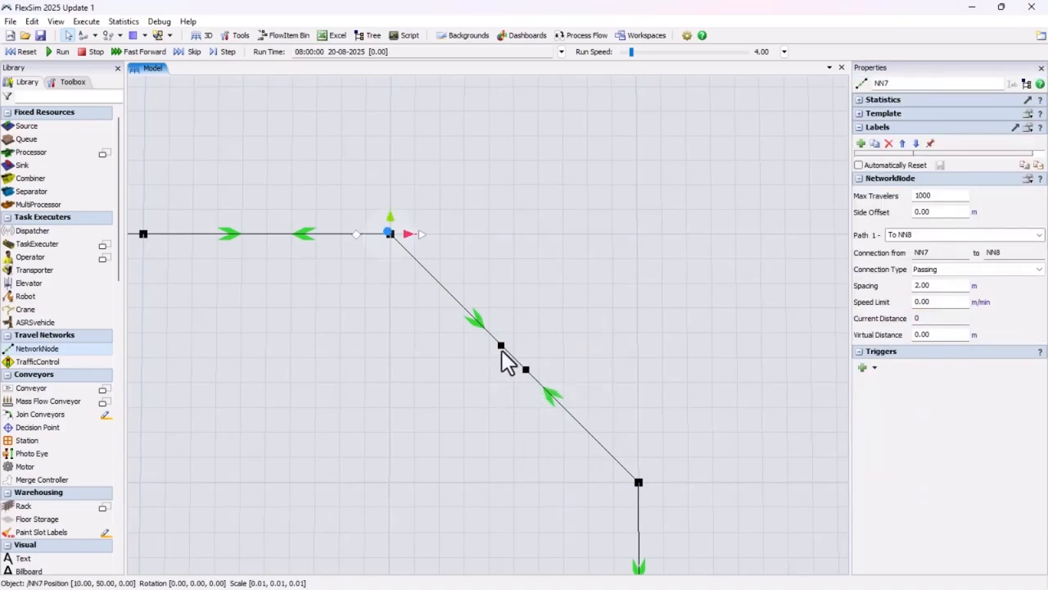
drag(501, 345, 514, 234)
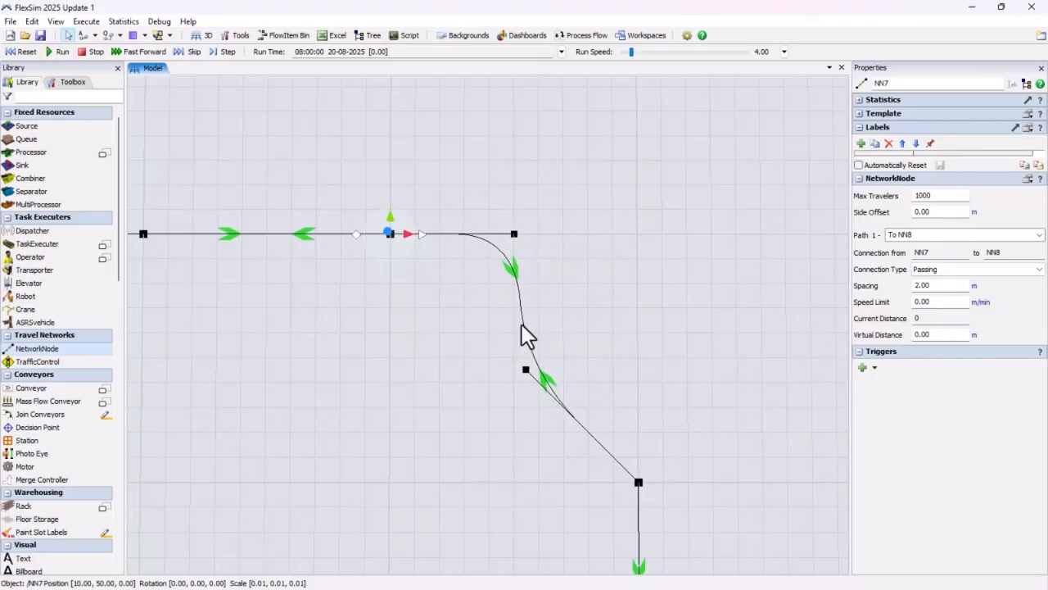
drag(524, 368, 635, 358)
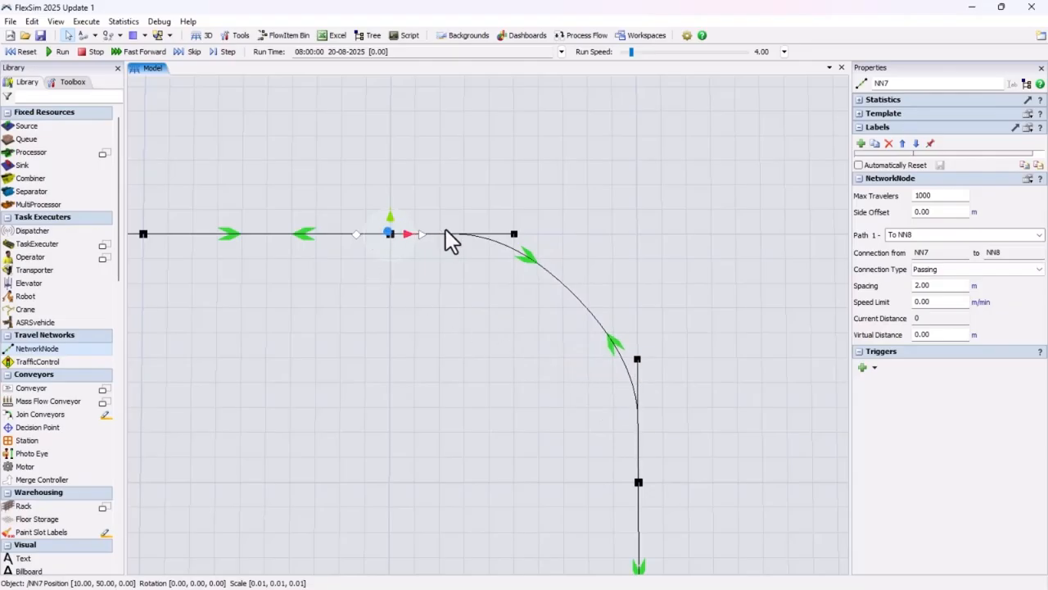
click(589, 399)
- Make the diagonal path between the lower column's bottom node and the lower row curved, shaping it into a rounded corner
scroll(589, 399, down, 3)
drag(588, 400, 552, 248)
scroll(558, 336, down, 6)
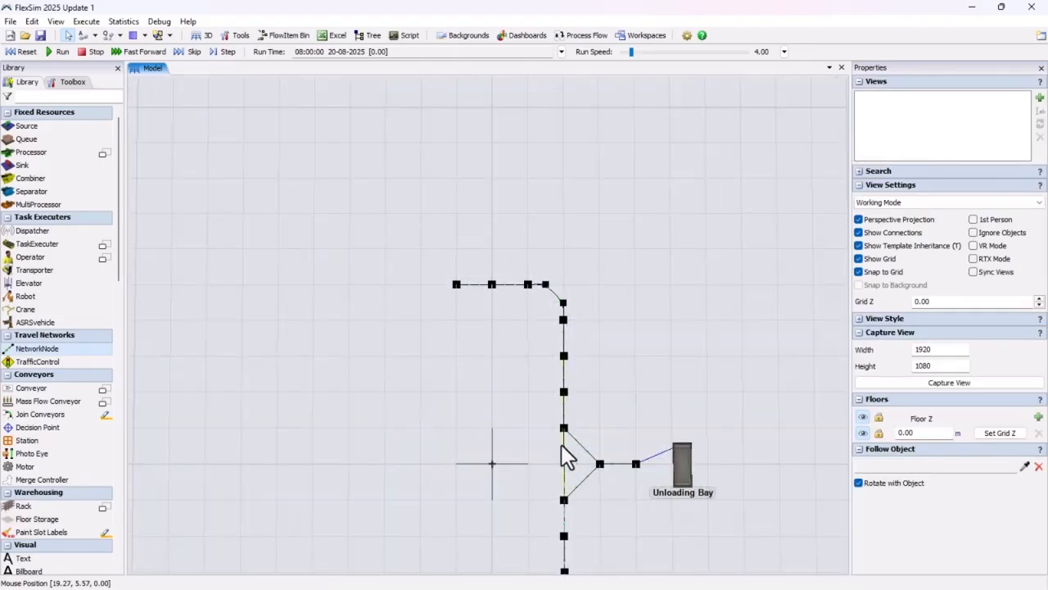
drag(562, 445, 573, 238)
scroll(568, 411, up, 3)
scroll(568, 412, up, 5)
right_click(555, 375)
click(578, 445)
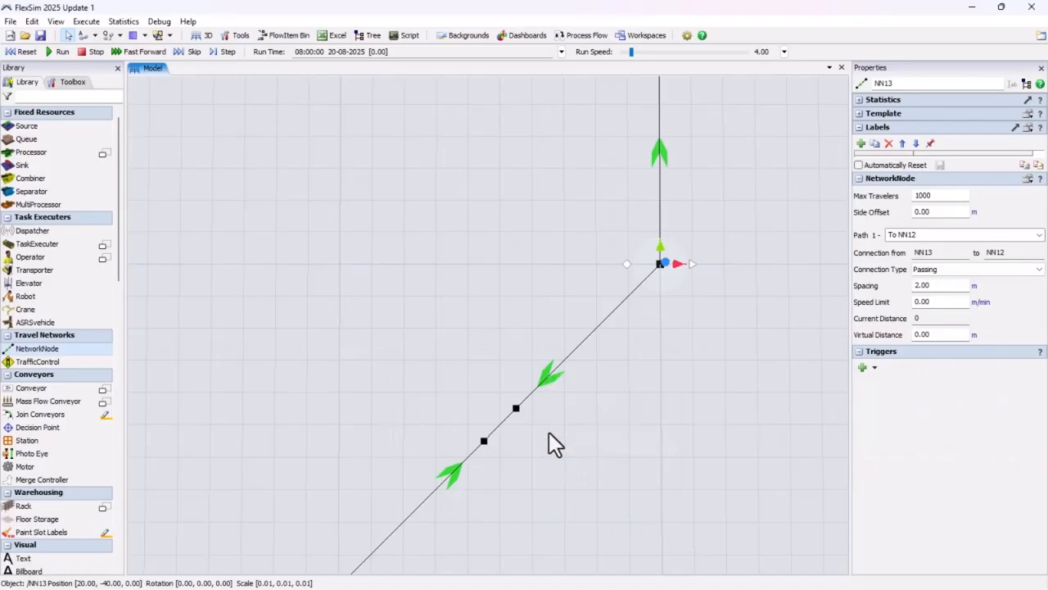
drag(516, 410, 604, 351)
scroll(660, 458, down, 4)
drag(510, 336, 519, 413)
click(604, 401)
- Curve the path between the lower column's top node and the junction at X 30, Y 0, aligning its control points with the adjoining paths
scroll(604, 402, down, 5)
drag(620, 250, 525, 524)
scroll(531, 370, up, 3)
scroll(529, 366, up, 3)
right_click(489, 373)
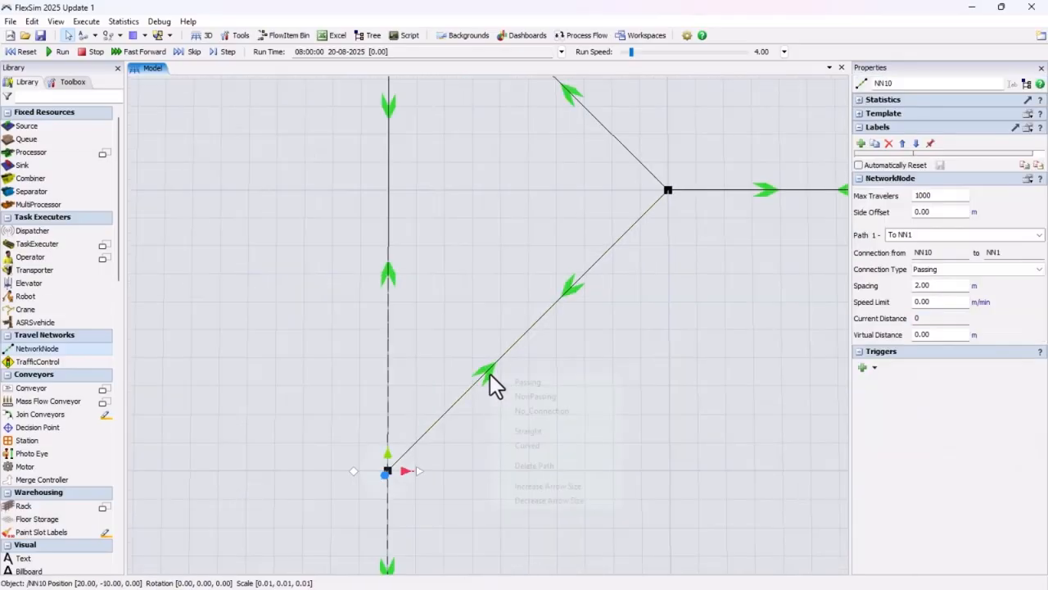
click(534, 441)
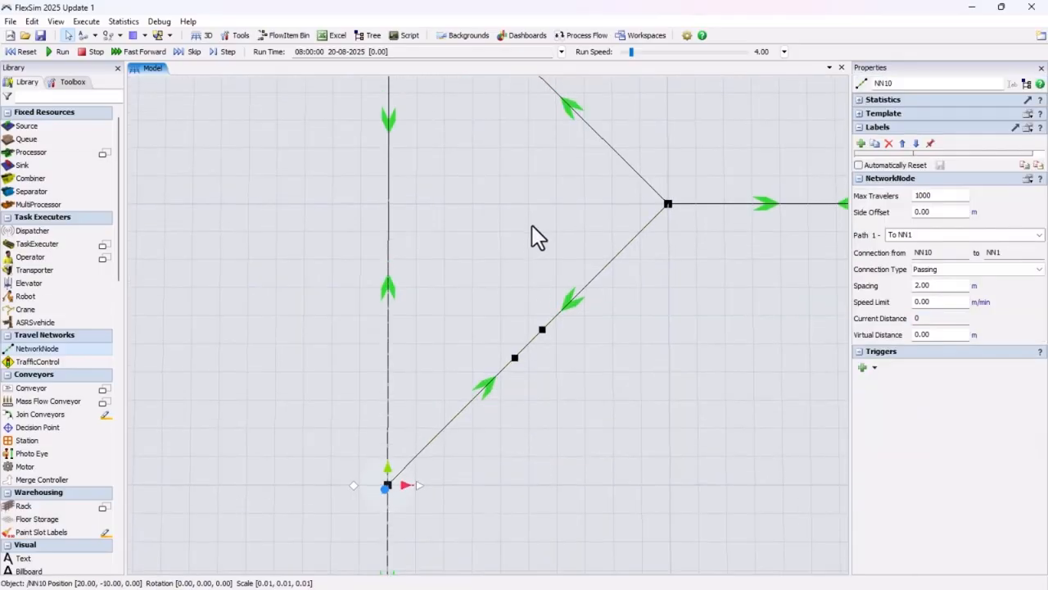
click(515, 361)
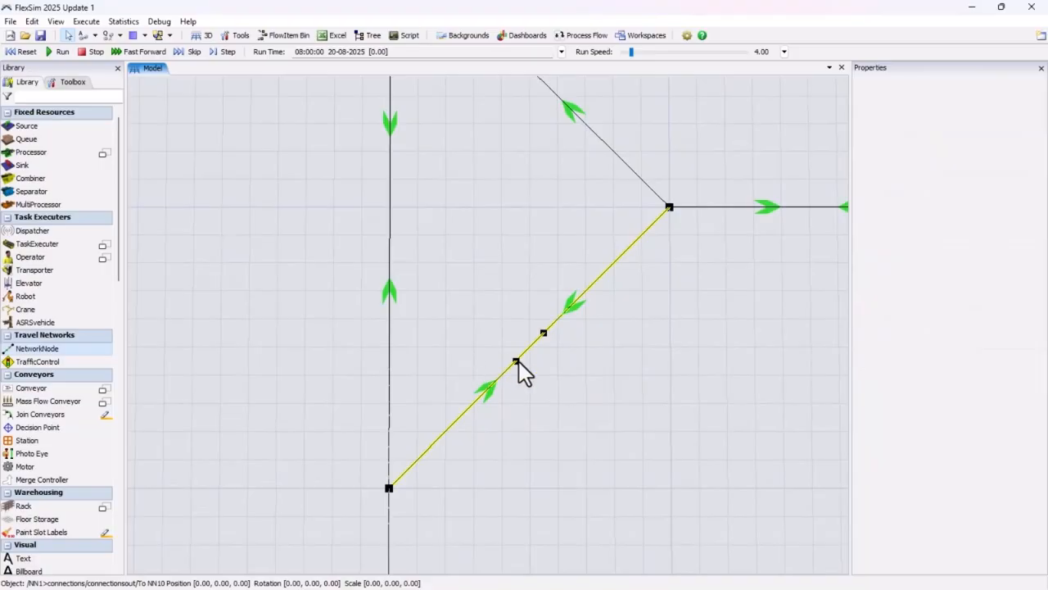
drag(519, 361, 393, 328)
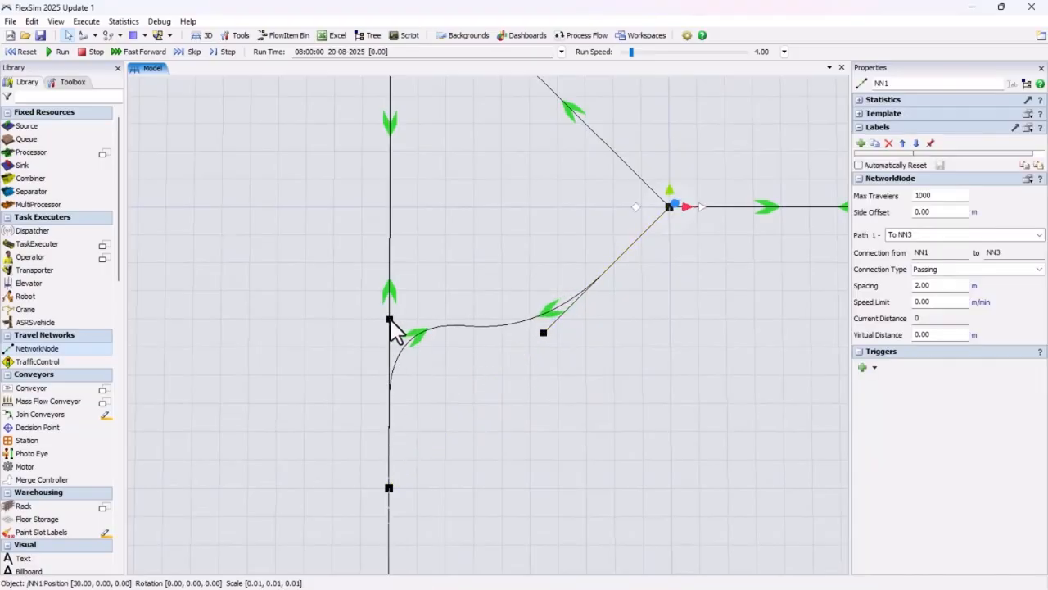
drag(543, 332, 525, 209)
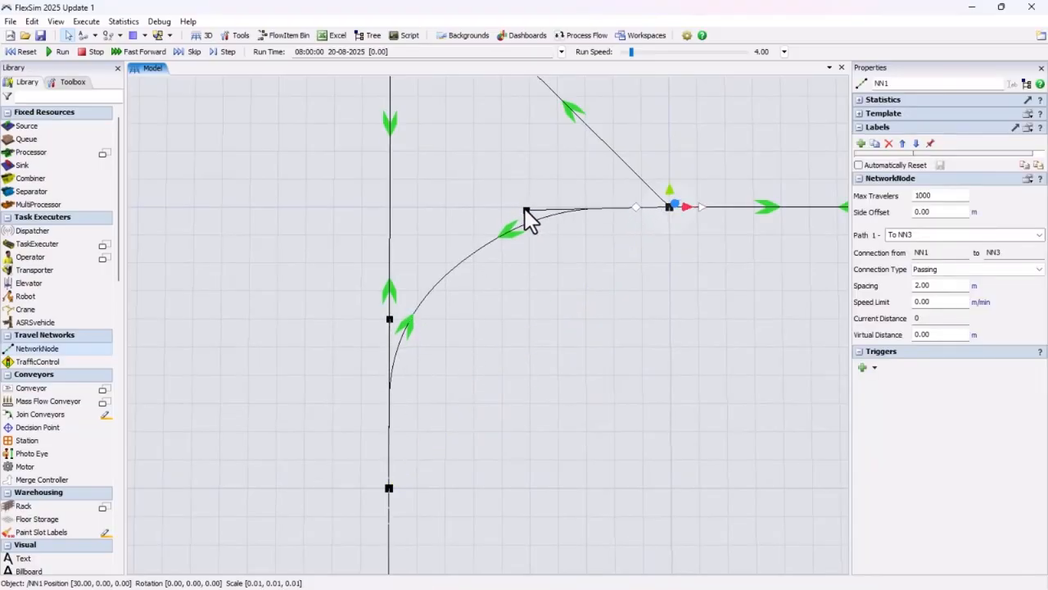
- Curve the path between the upper column's lowest node and the junction, aligning its control points with the column and the horizontal path
right_click(568, 298)
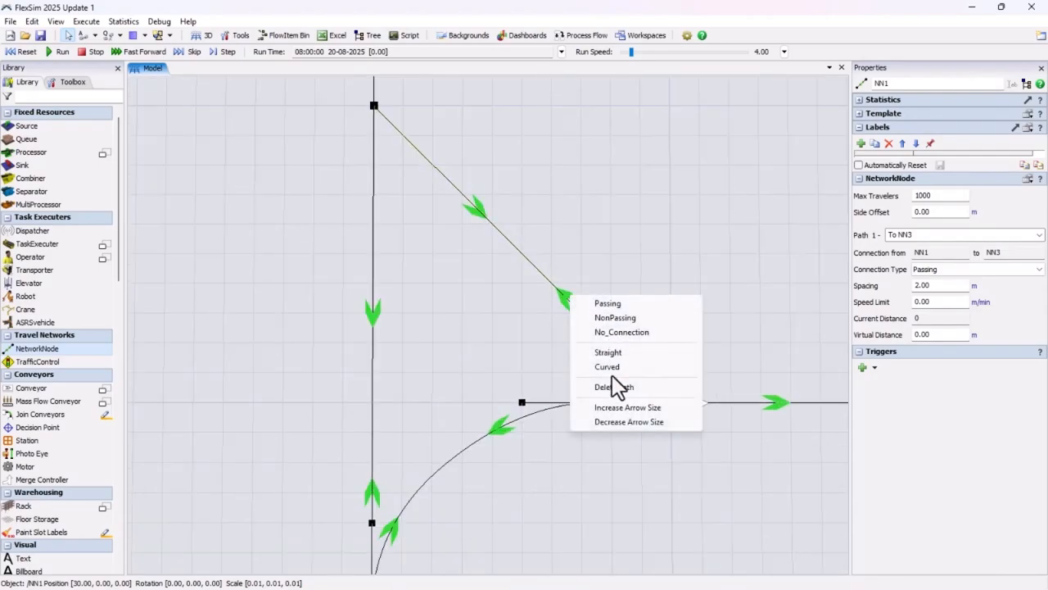
click(606, 365)
drag(536, 270, 524, 404)
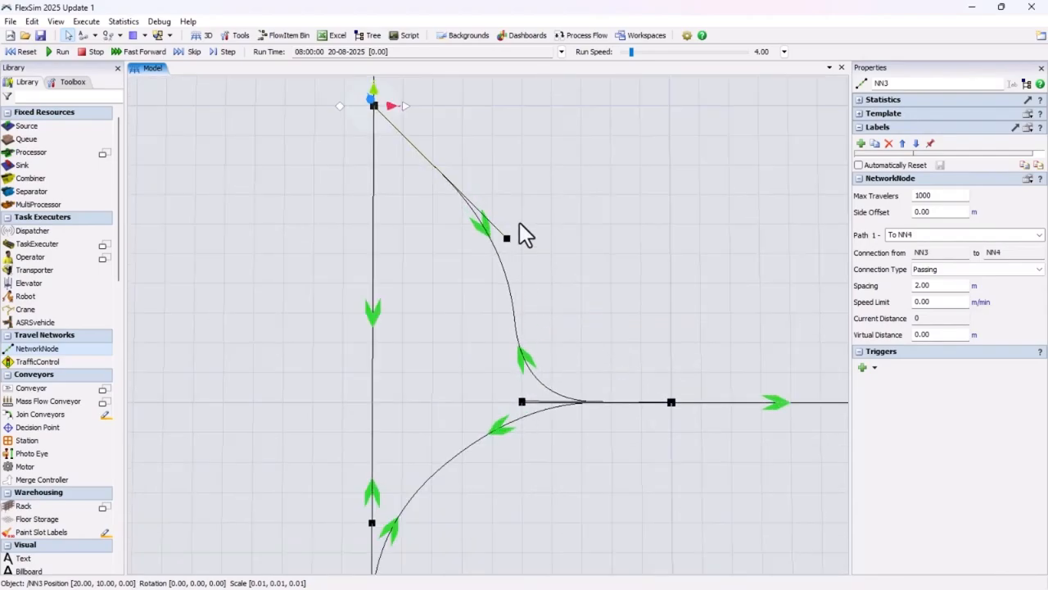
drag(507, 239, 374, 257)
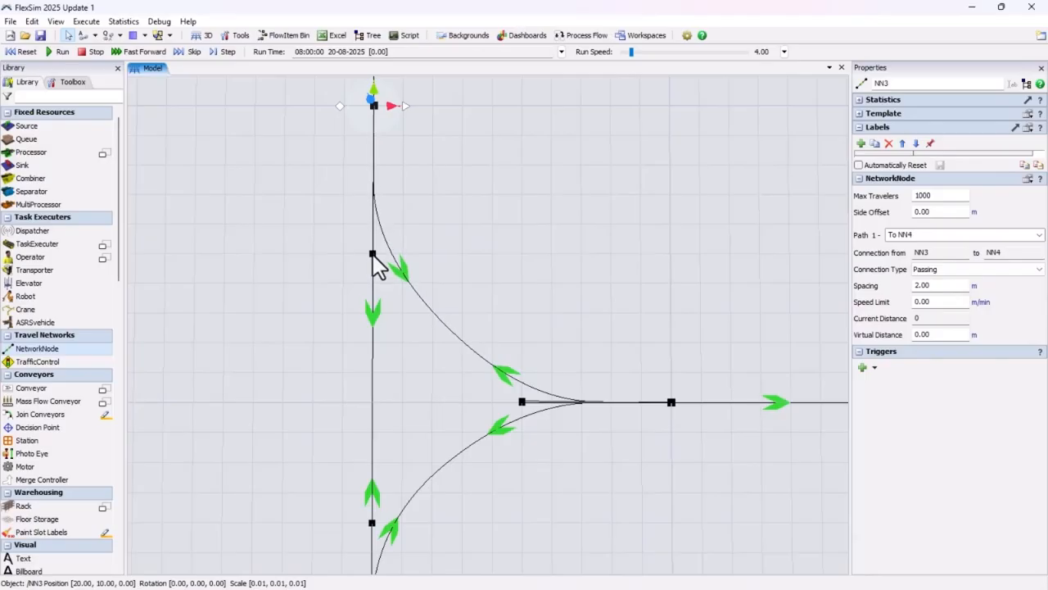
click(487, 223)
- On the path between NN9 and NN8, set the direction toward NN9 to No_Connection and toward NN8 to NonPassing
scroll(486, 223, down, 1)
scroll(486, 222, down, 4)
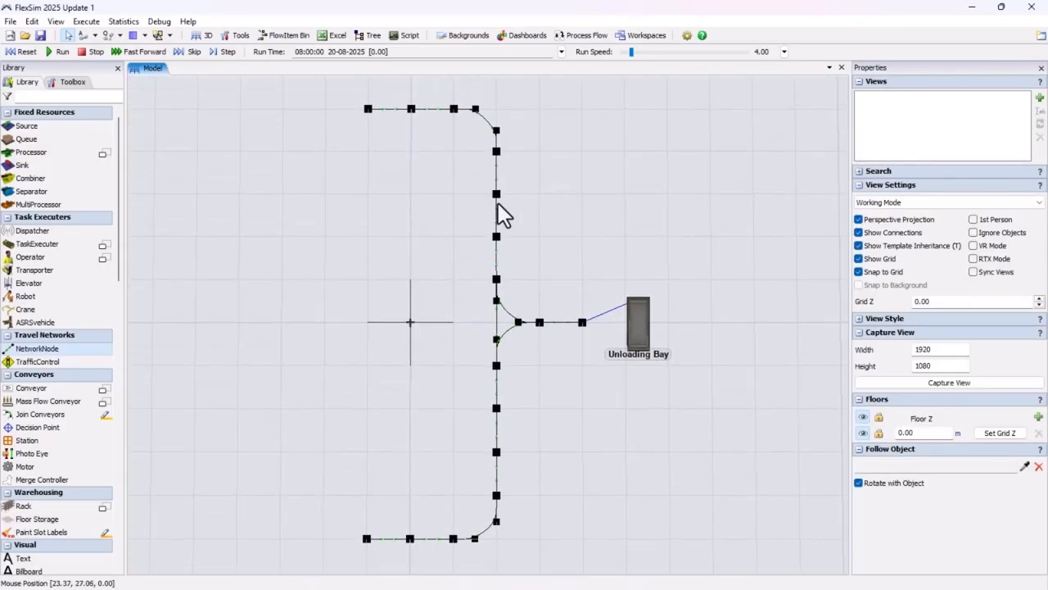
scroll(471, 275, up, 6)
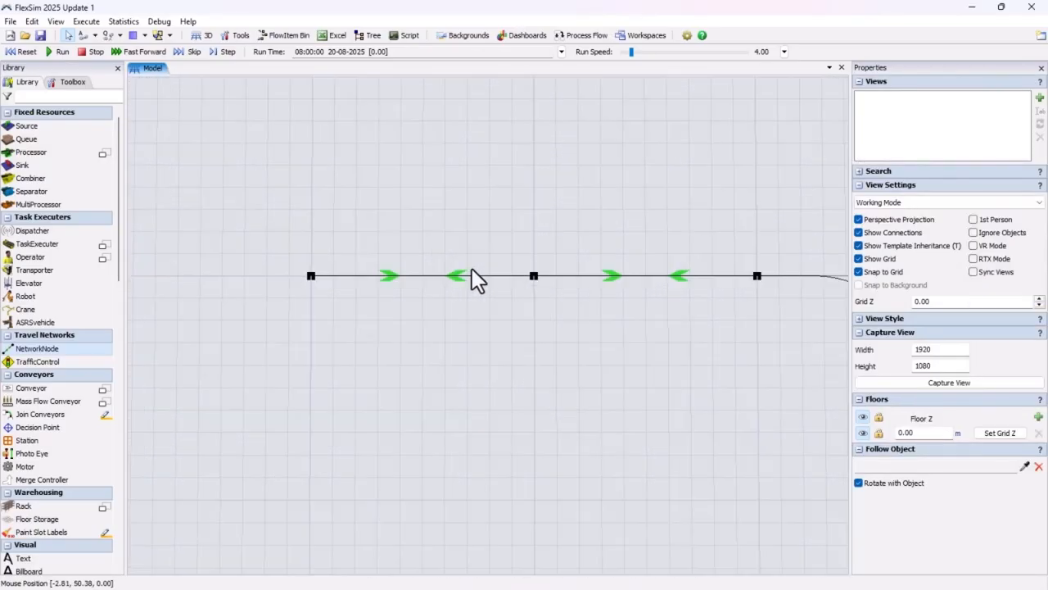
scroll(470, 282, up, 1)
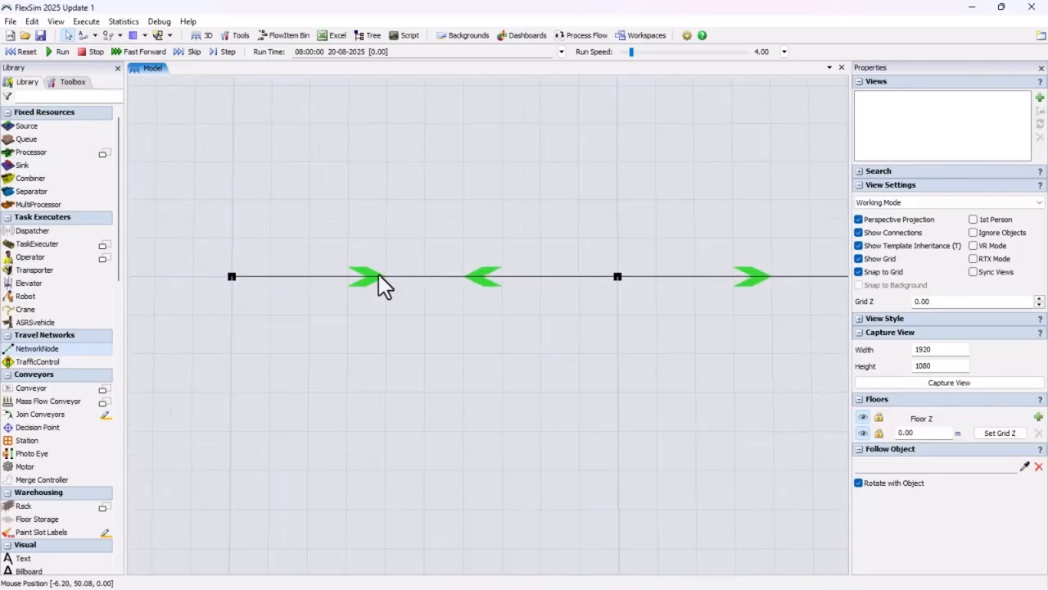
right_click(479, 282)
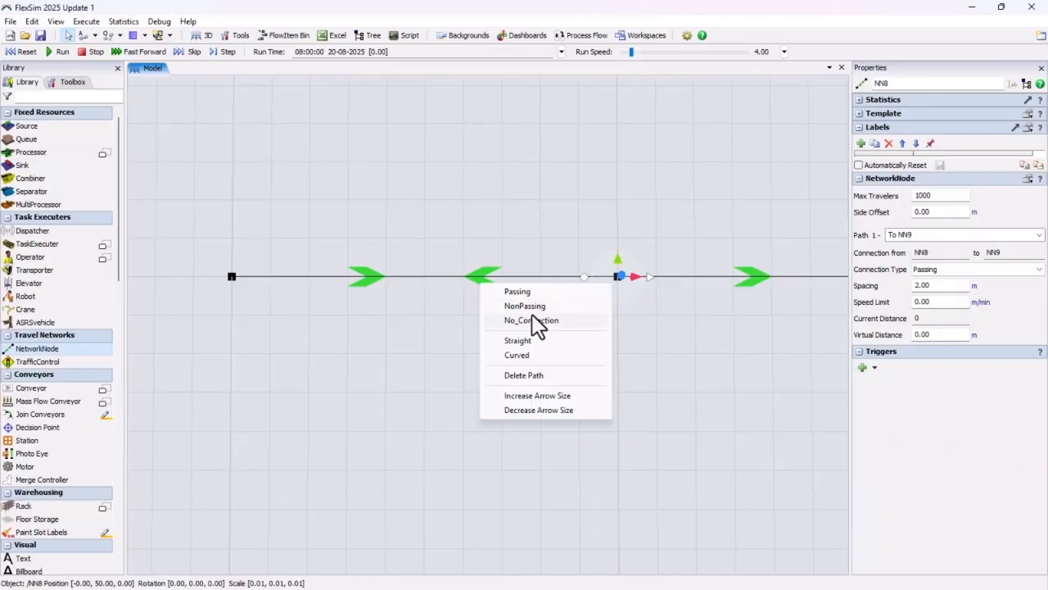
click(531, 315)
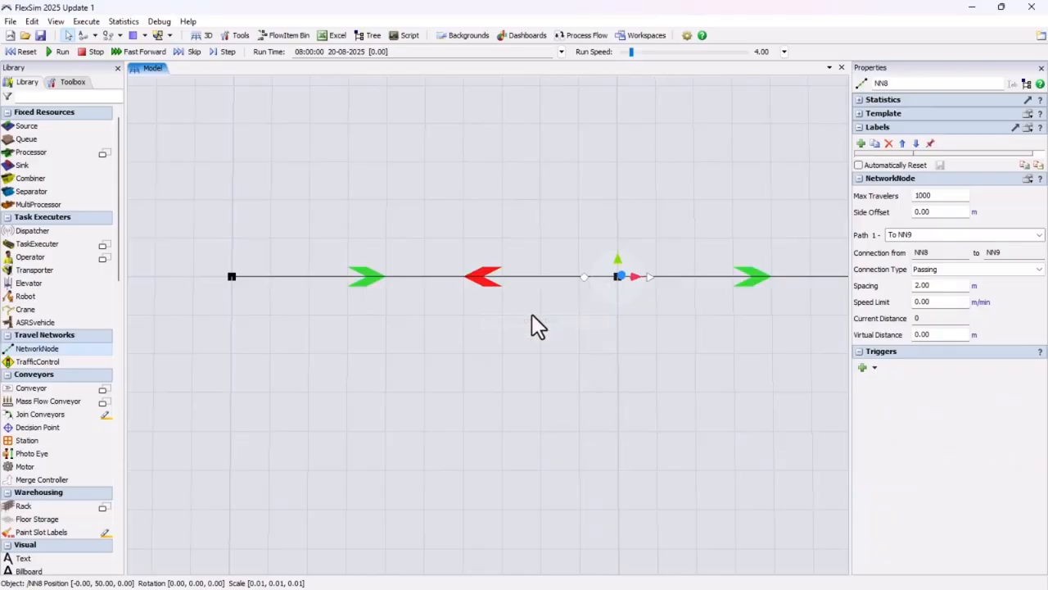
right_click(371, 281)
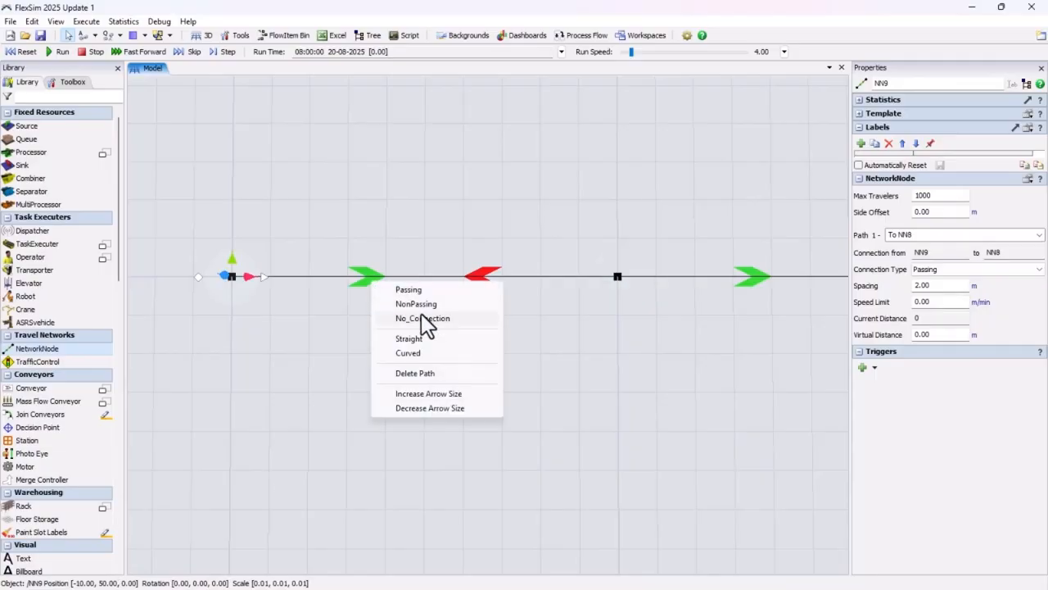
click(423, 304)
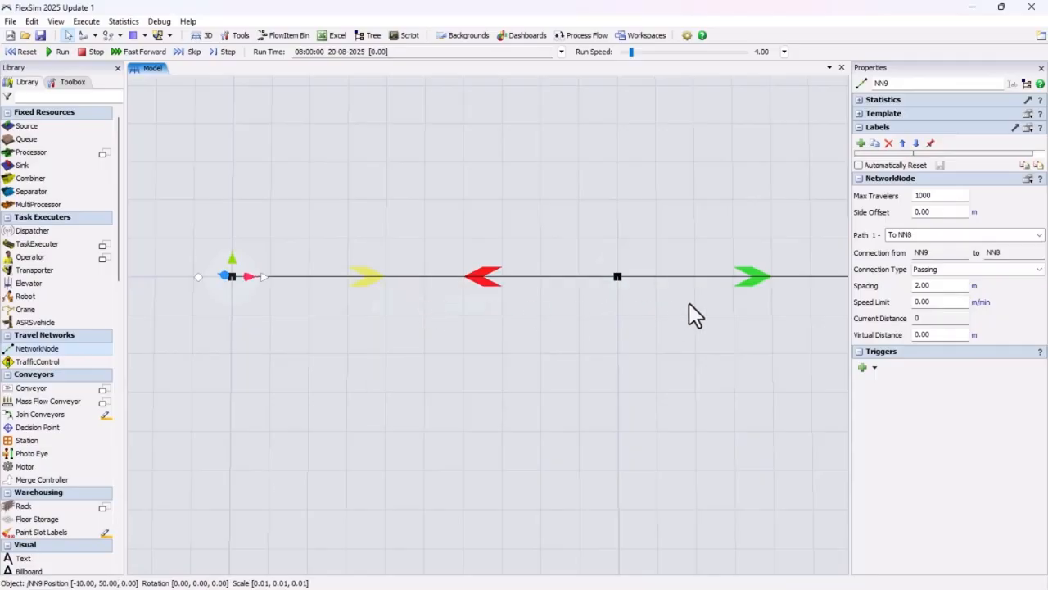
- On the path between NN8 and NN7, set the direction toward NN7 to NonPassing and toward NN8 to No_Connection
scroll(688, 304, down, 3)
drag(688, 304, 421, 319)
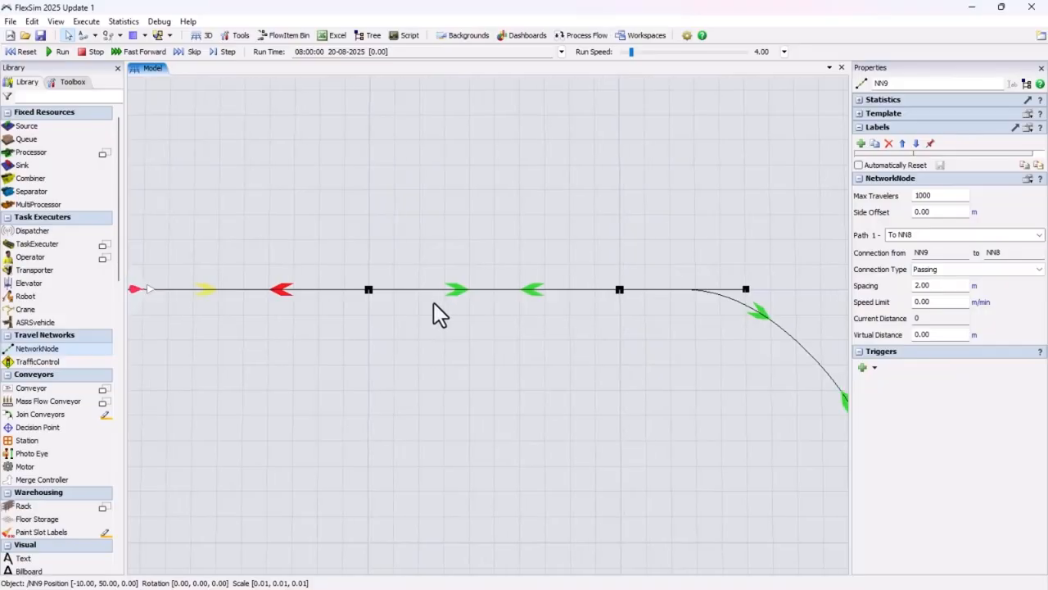
right_click(456, 294)
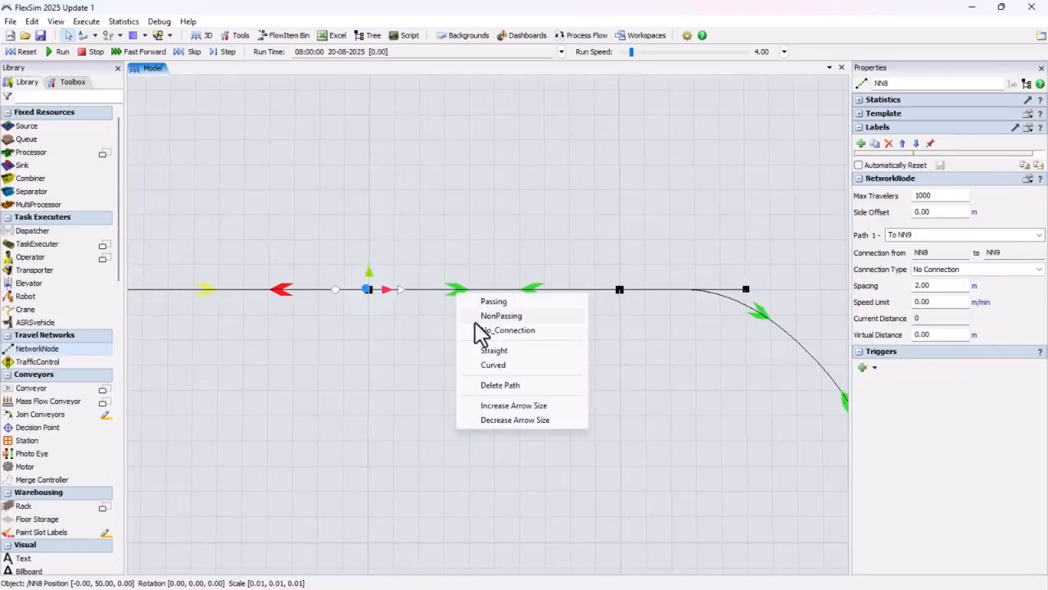
click(476, 321)
right_click(537, 295)
click(560, 329)
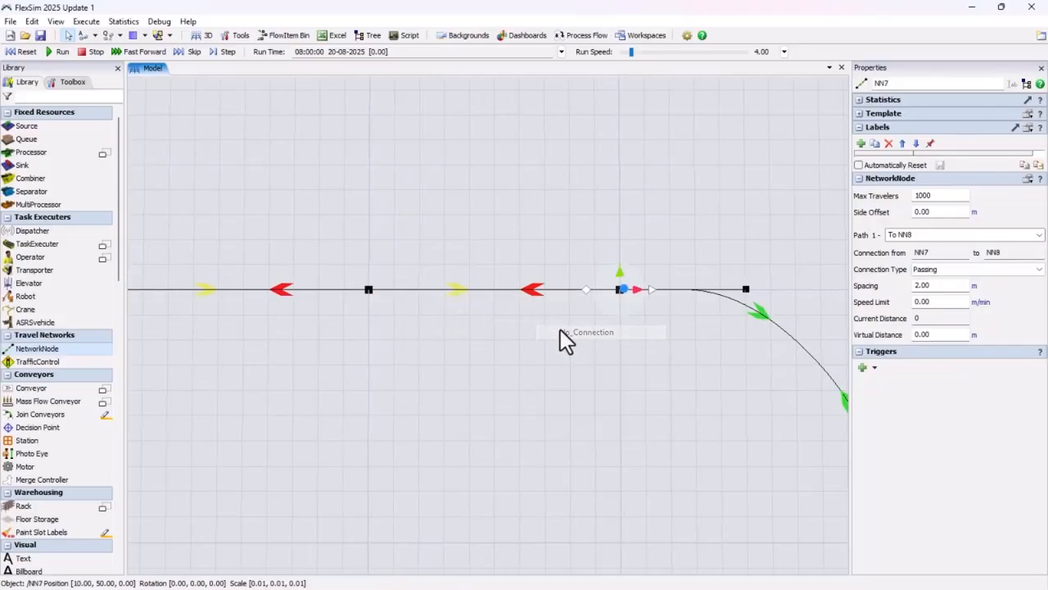
- On the curved upper corner path, set the direction toward NN6 to NonPassing and toward NN7 to No_Connection
scroll(731, 321, down, 2)
drag(732, 320, 456, 262)
scroll(470, 261, up, 2)
right_click(476, 254)
click(518, 283)
right_click(572, 346)
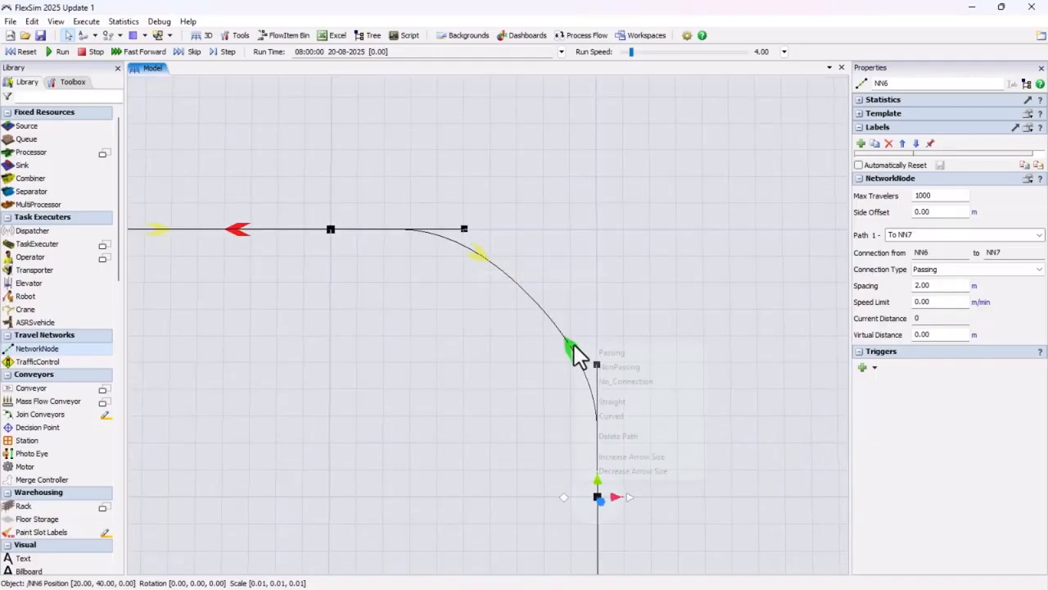
click(614, 384)
- On the path between NN6 and NN5, set the downward direction to NonPassing and the upward direction to No_Connection
scroll(669, 385, down, 3)
drag(669, 384, 528, 217)
scroll(492, 322, up, 4)
right_click(487, 321)
click(524, 345)
right_click(485, 420)
click(536, 455)
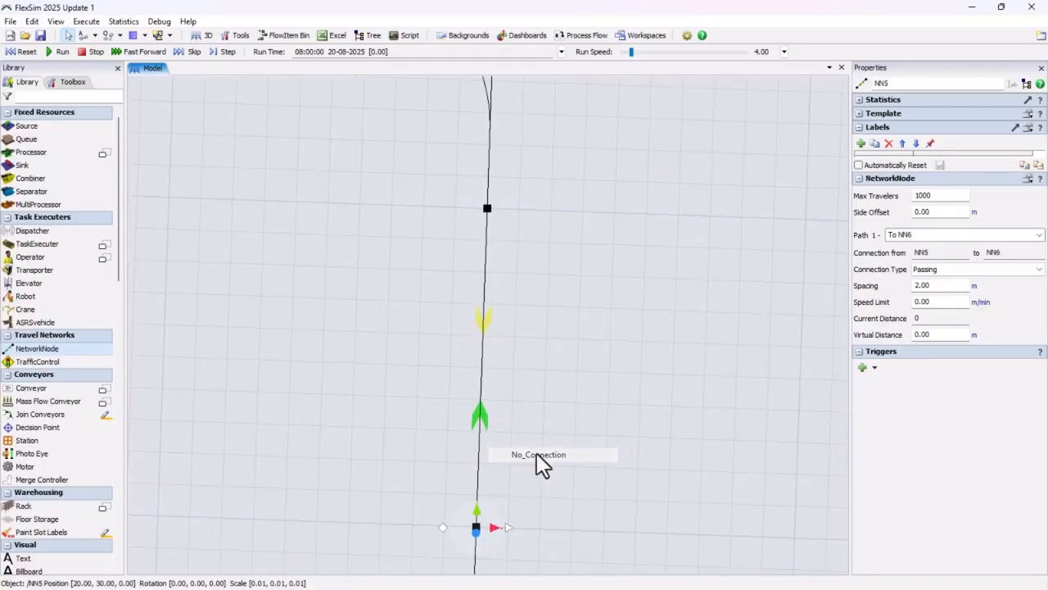
- On the path between NN5 and NN4, set the downward direction to NonPassing and the upward direction to No_Connection
scroll(538, 461, down, 2)
drag(538, 461, 526, 232)
right_click(473, 283)
click(516, 306)
right_click(470, 350)
click(519, 387)
- Set both directions of the path between NN4 and NN3 in the upper column to NonPassing
drag(529, 354, 521, 214)
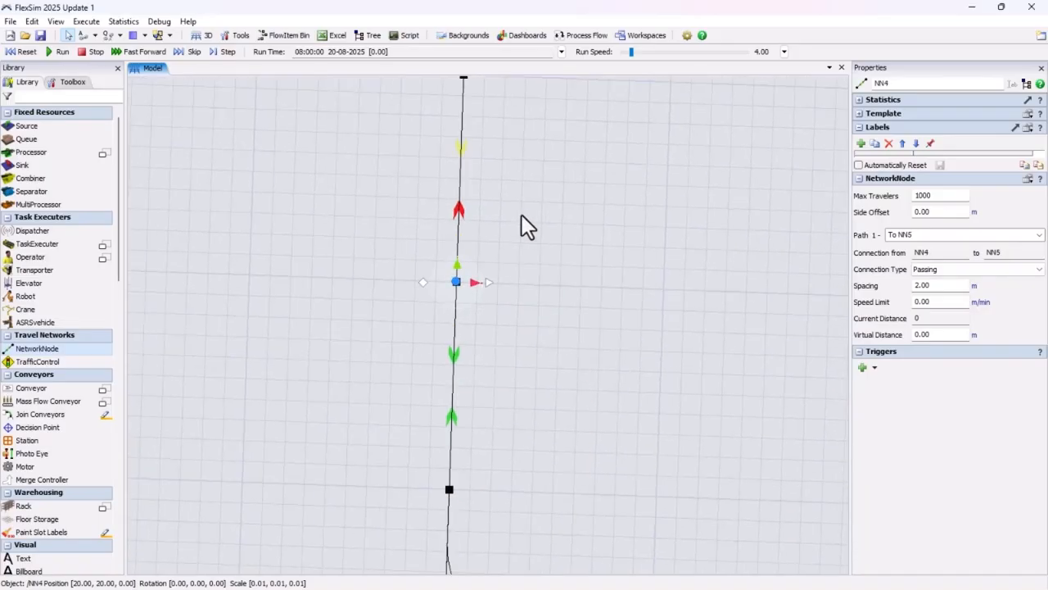
drag(492, 385, 490, 271)
scroll(489, 270, up, 2)
scroll(495, 278, down, 3)
drag(537, 336, 493, 334)
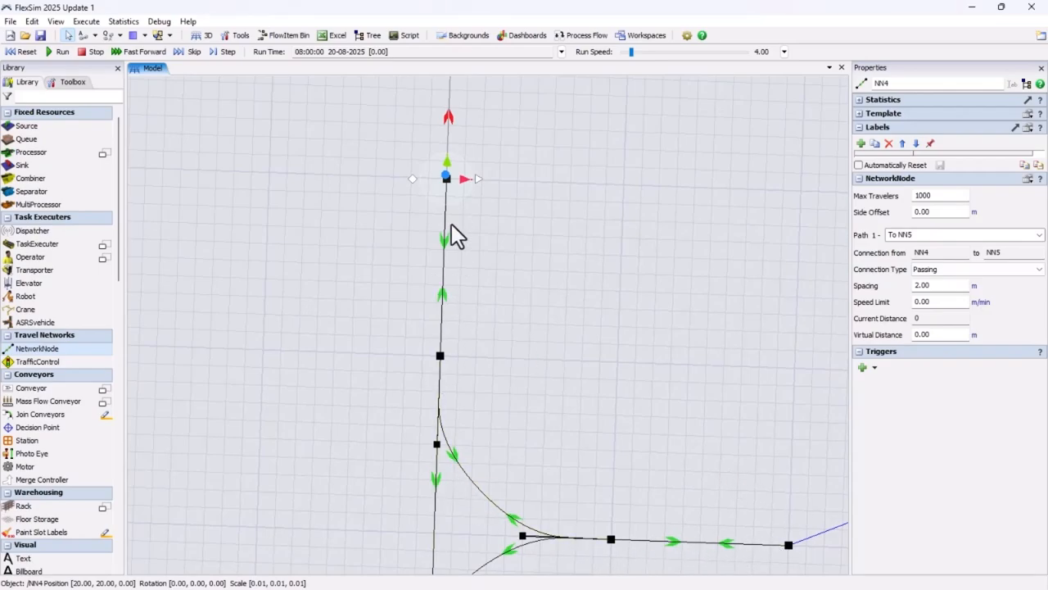
drag(465, 236, 427, 339)
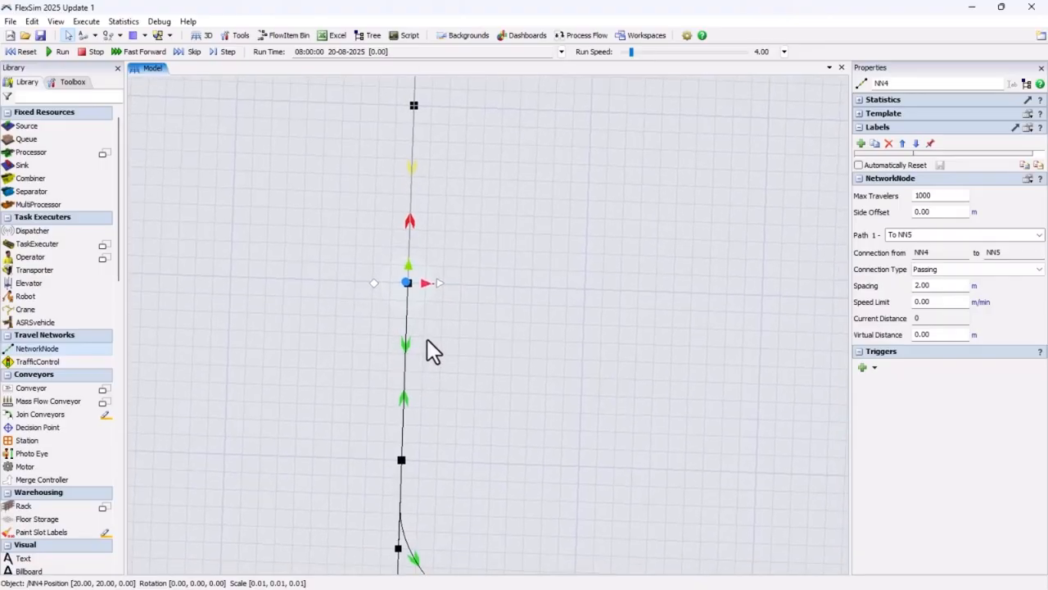
scroll(420, 341, up, 2)
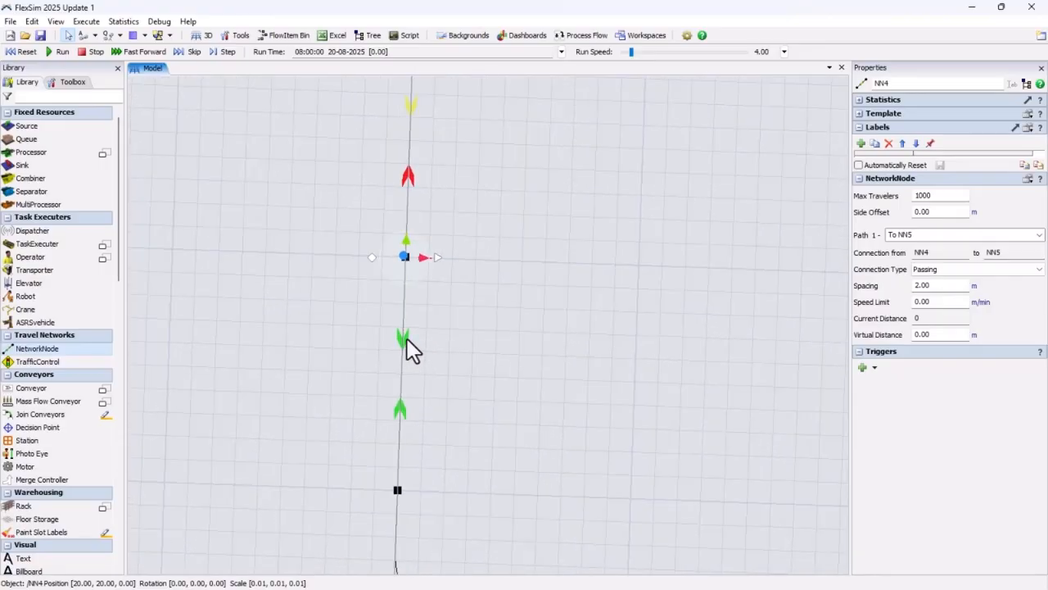
right_click(407, 338)
click(453, 361)
right_click(401, 406)
click(442, 430)
- Set both directions of the upper curved branch between NN3 and the junction node NN1 to NonPassing
scroll(537, 327, down, 3)
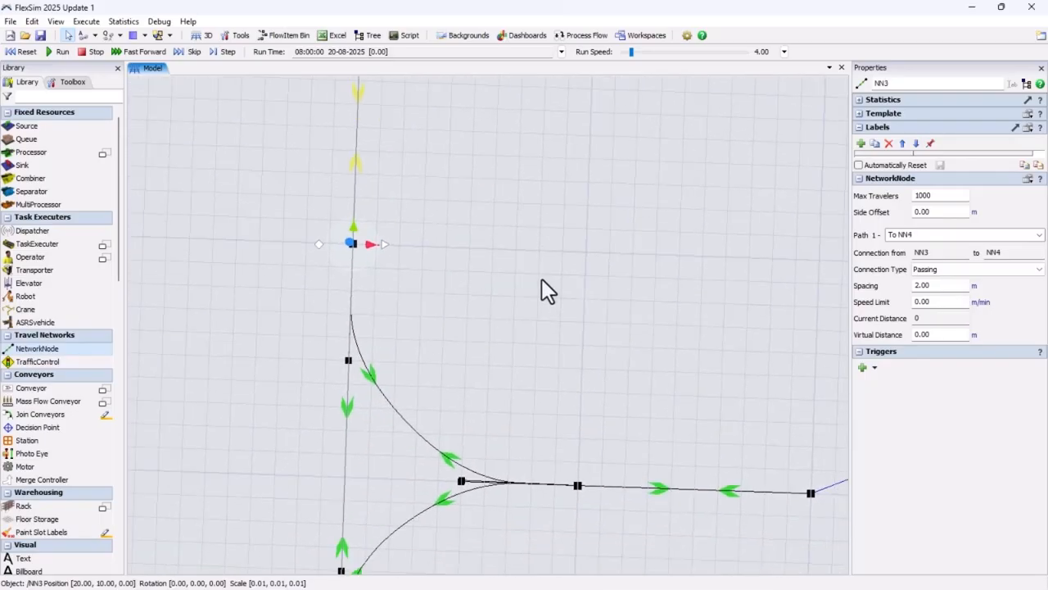
right_click(333, 312)
click(379, 336)
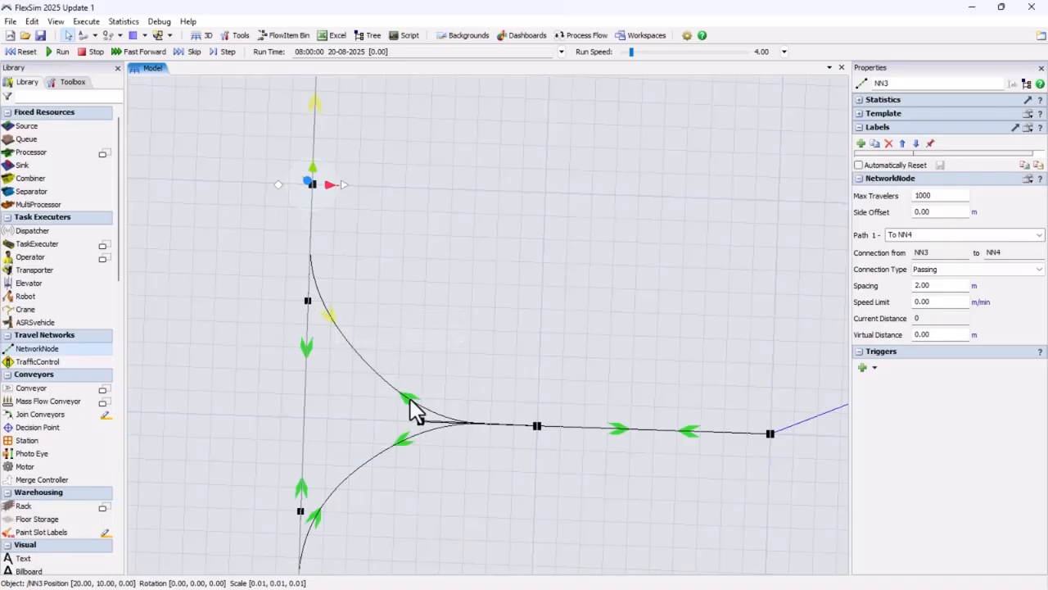
right_click(407, 398)
click(454, 421)
drag(475, 439, 466, 414)
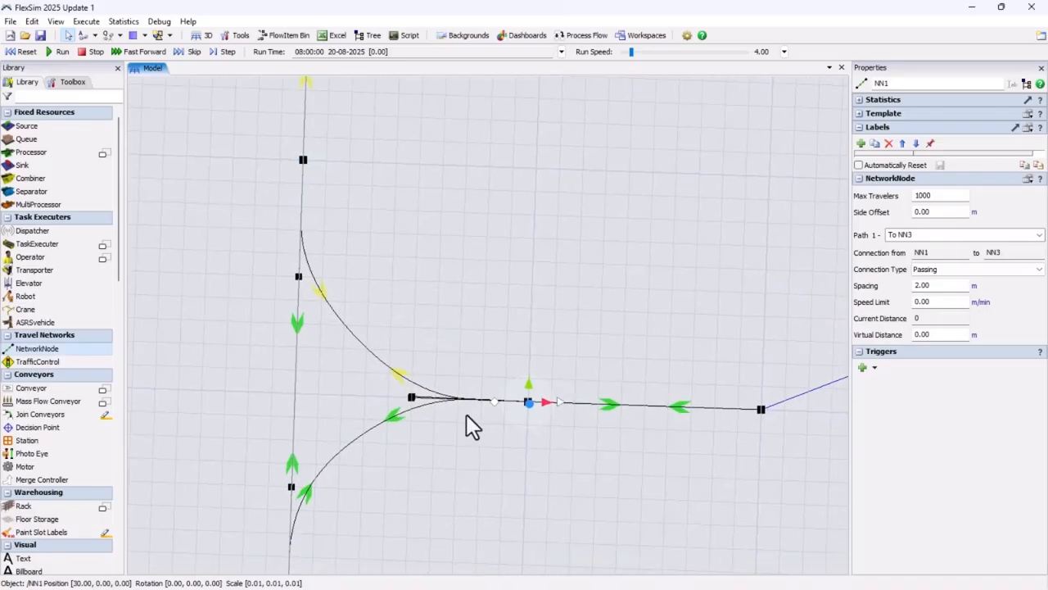
drag(353, 399, 367, 357)
scroll(364, 340, down, 5)
click(417, 397)
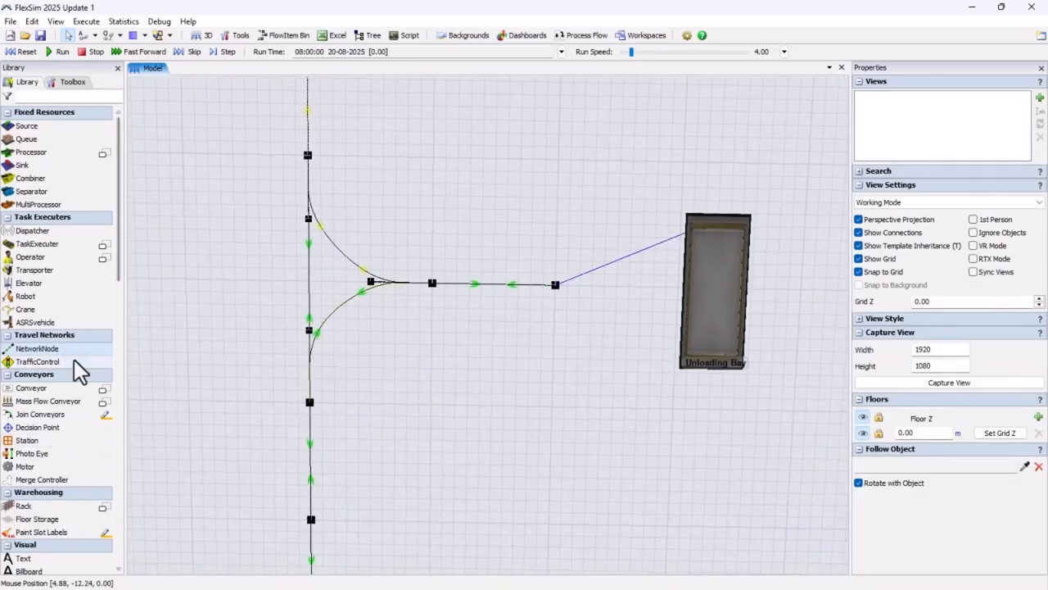
- Place a TrafficControl object just below the lower curved branch, at about X 27.5, Y -5.5
click(36, 361)
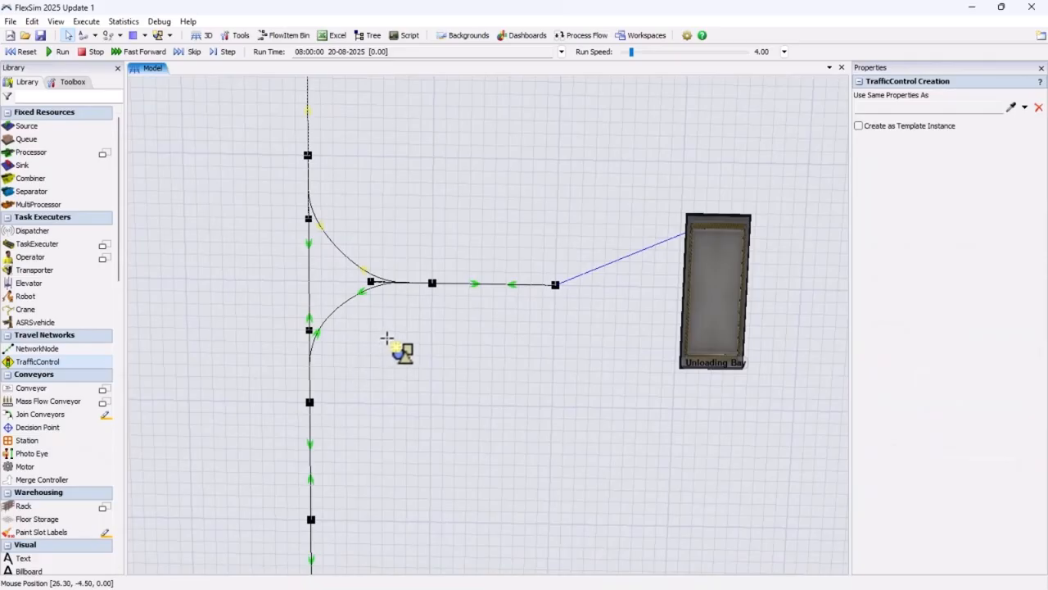
click(398, 347)
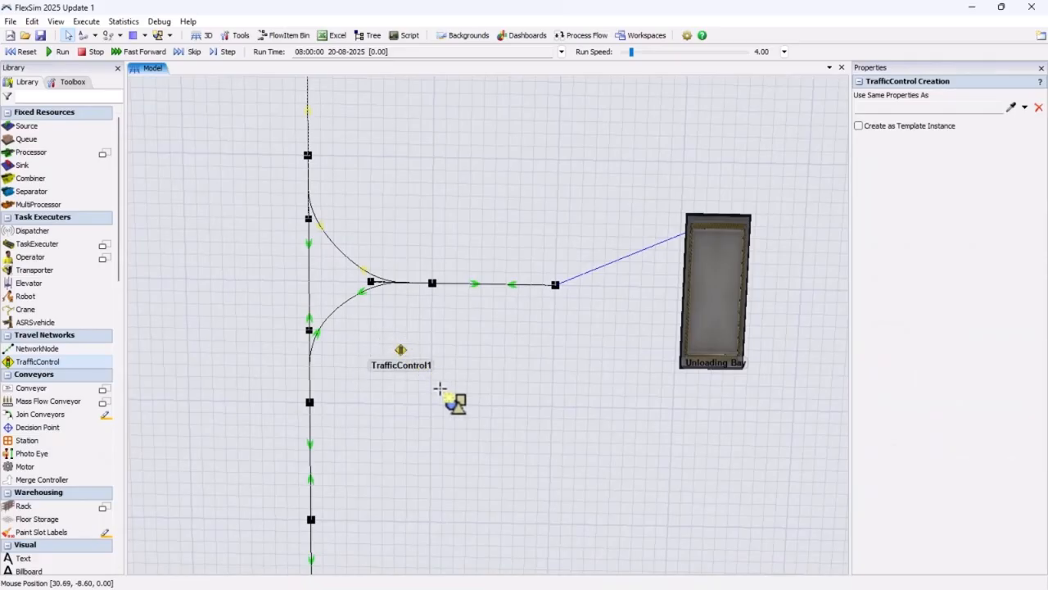
key(Escape)
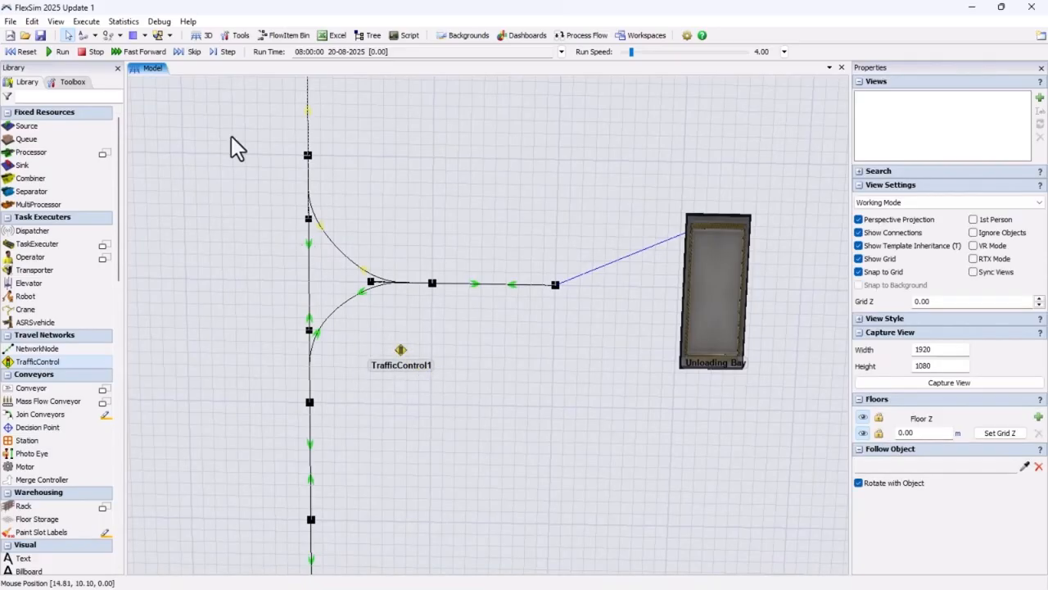
- Connect the TrafficControl object to NN2, the network node linked to the Unloading Bay
click(84, 35)
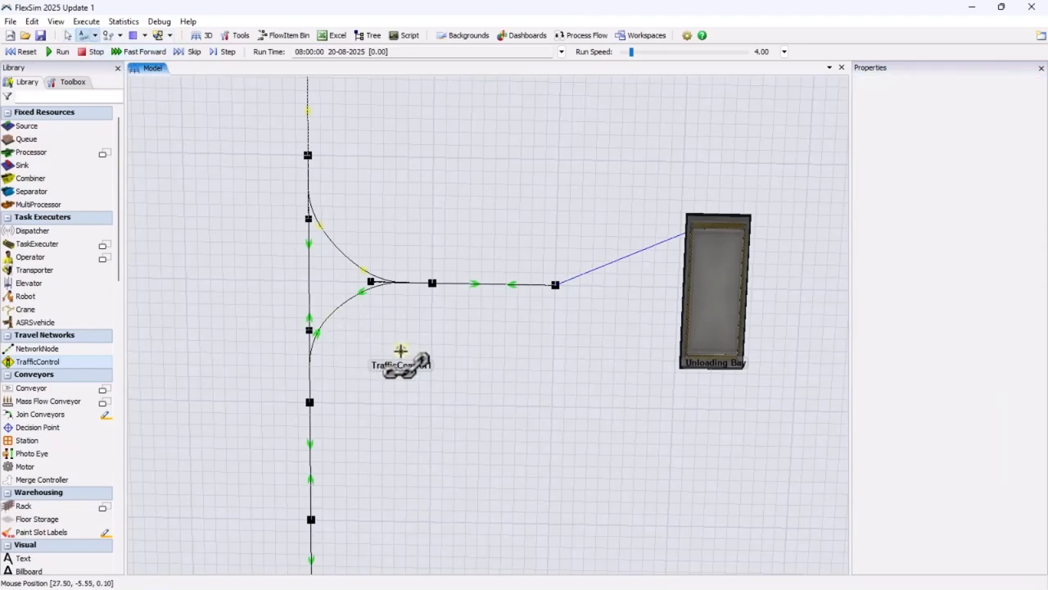
scroll(397, 271, down, 3)
drag(397, 270, 396, 287)
right_drag(397, 256, 398, 254)
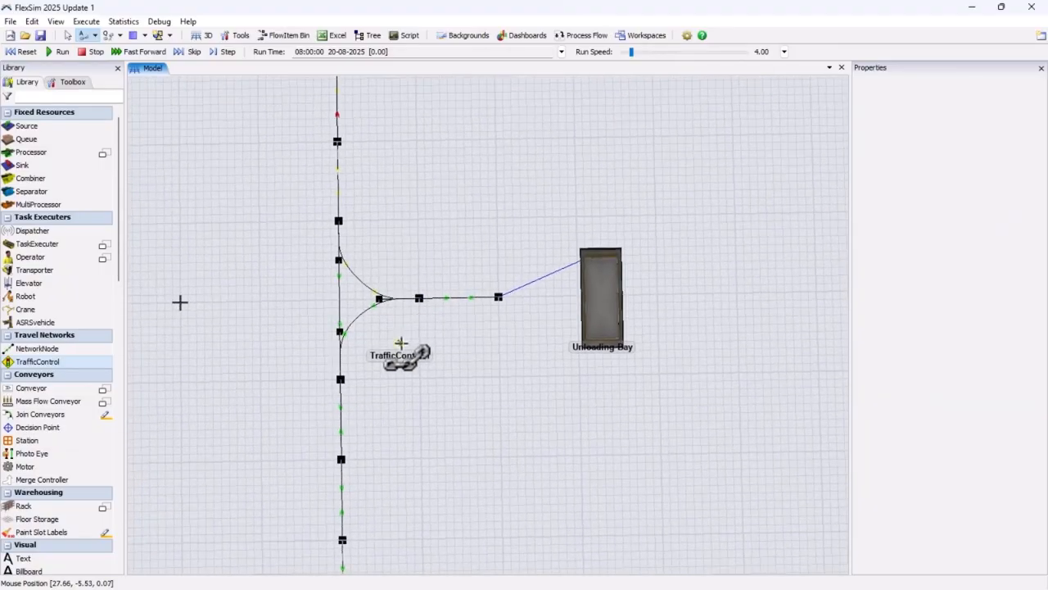
drag(400, 343, 498, 297)
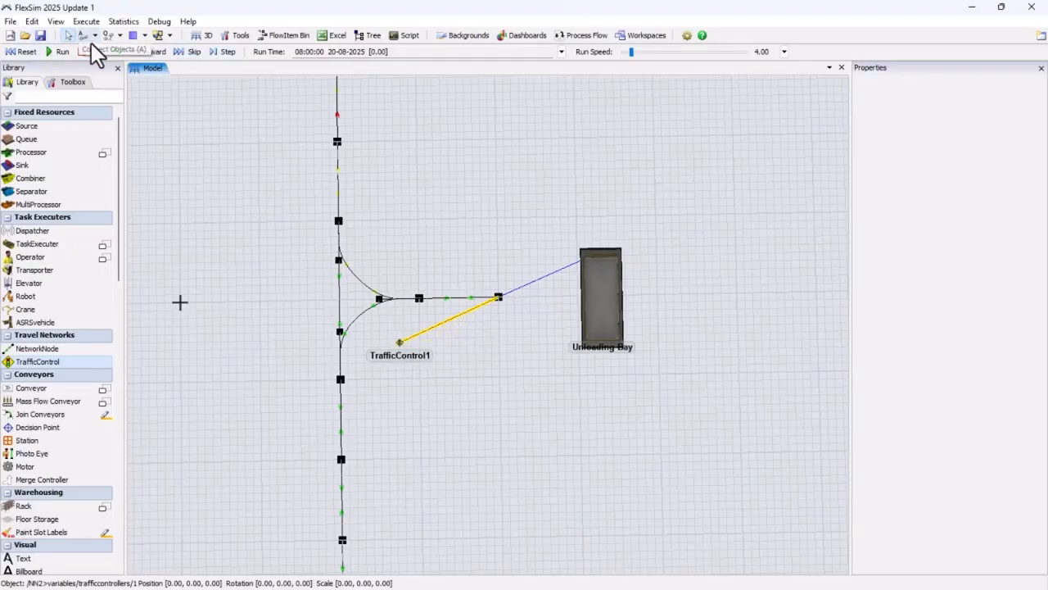
- Connect the TrafficControl object to NN11 in the lower column and to NN3 and NN4 in the upper column
click(82, 36)
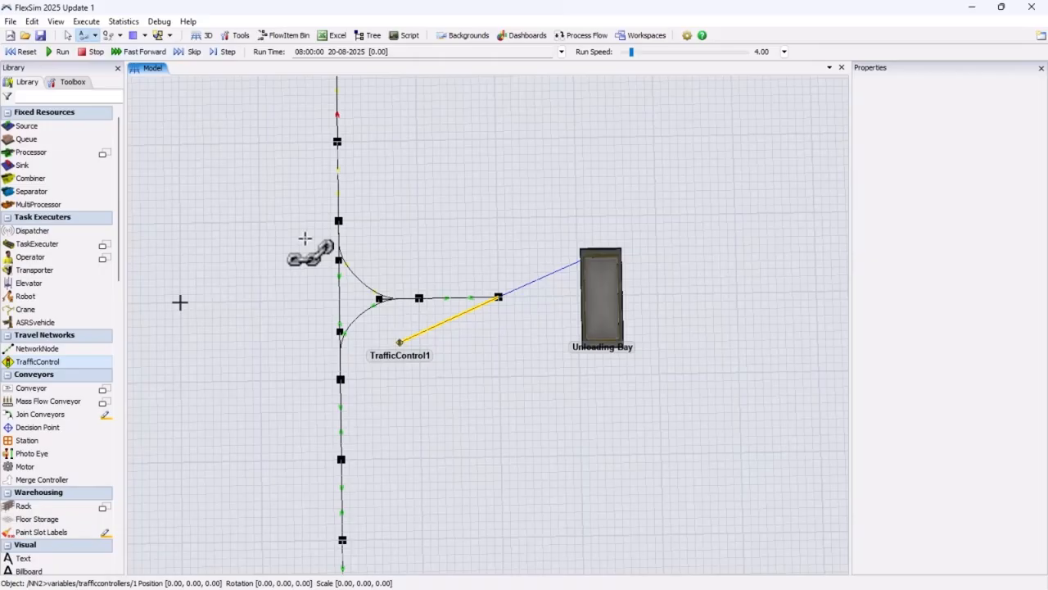
click(387, 361)
mouse_move(388, 361)
mouse_down()
mouse_move(351, 400)
mouse_move(343, 457)
mouse_up()
key(a)
drag(400, 343, 341, 331)
key(a)
key(a)
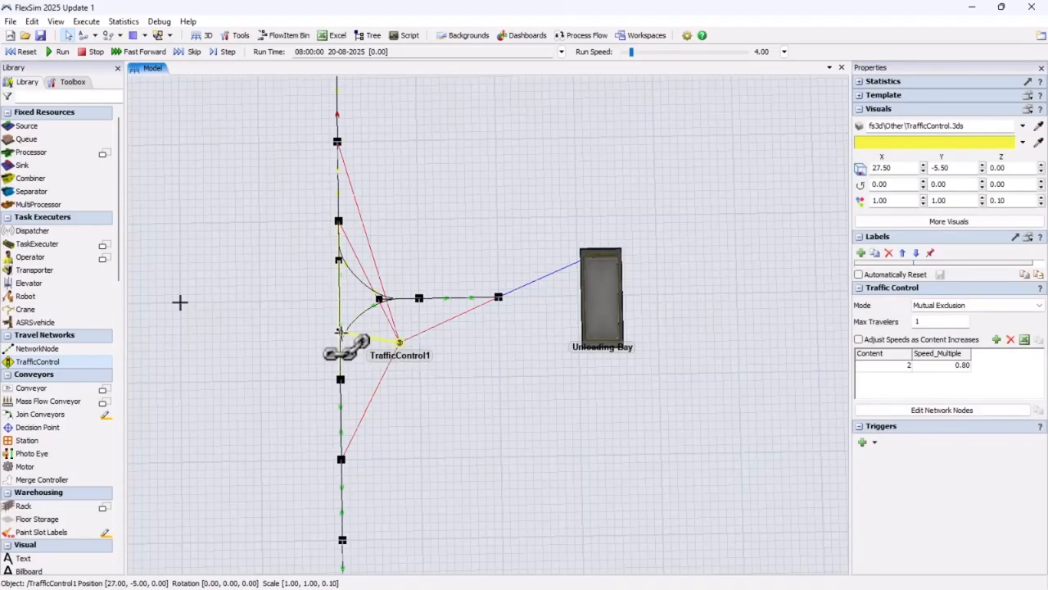
- Connect the TrafficControl object to the junction node NN1 and select it to view its traffic control settings
scroll(341, 331, up, 4)
scroll(473, 384, up, 3)
key(a)
drag(478, 336, 242, 292)
scroll(421, 346, down, 2)
key(a)
drag(459, 334, 505, 222)
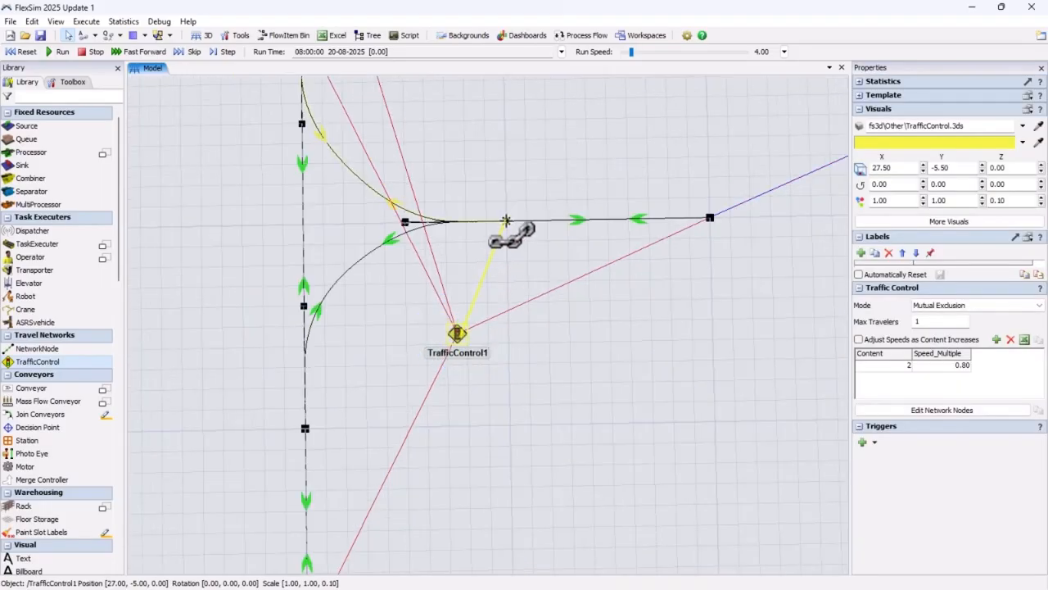
scroll(508, 394, down, 3)
click(482, 370)
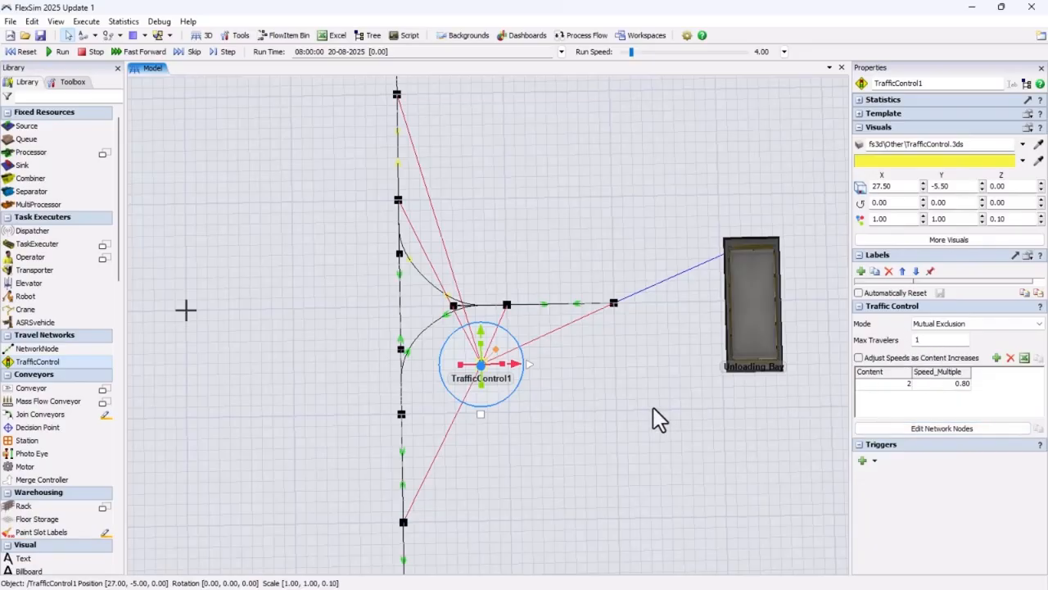
click(600, 408)
- For NN9 at the start of the upper path, set the spacing of its path to NN8 to 20 m
scroll(573, 214, down, 2)
drag(577, 223, 578, 311)
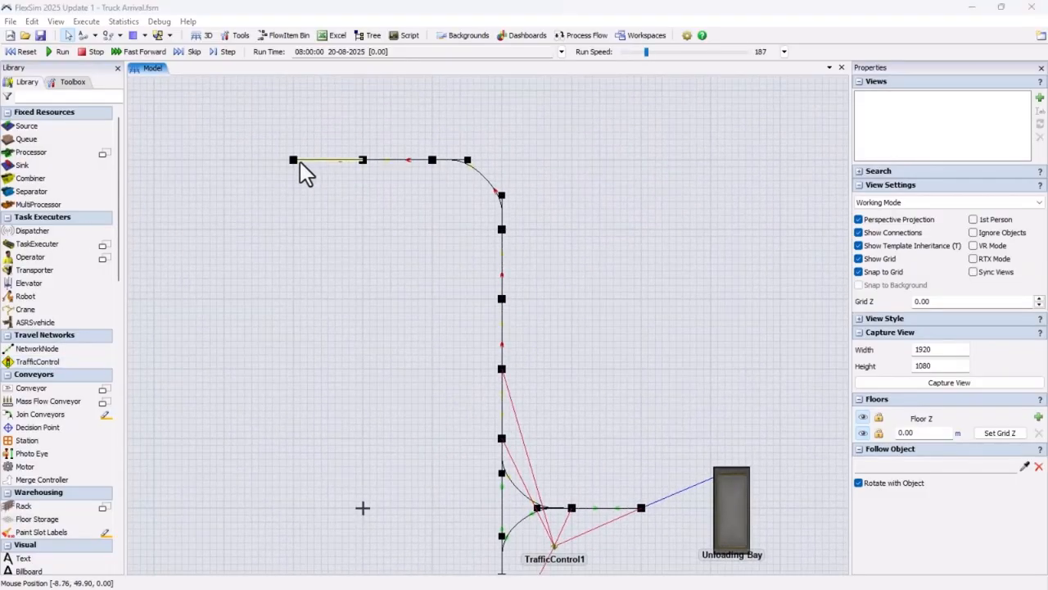
drag(300, 161, 312, 196)
scroll(313, 203, up, 3)
scroll(313, 208, up, 2)
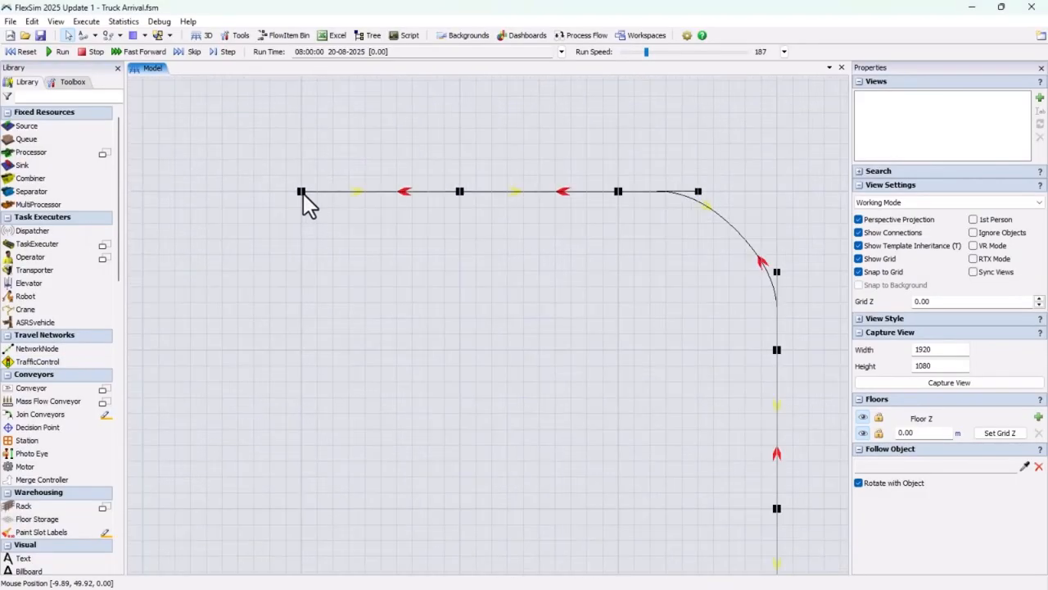
click(297, 191)
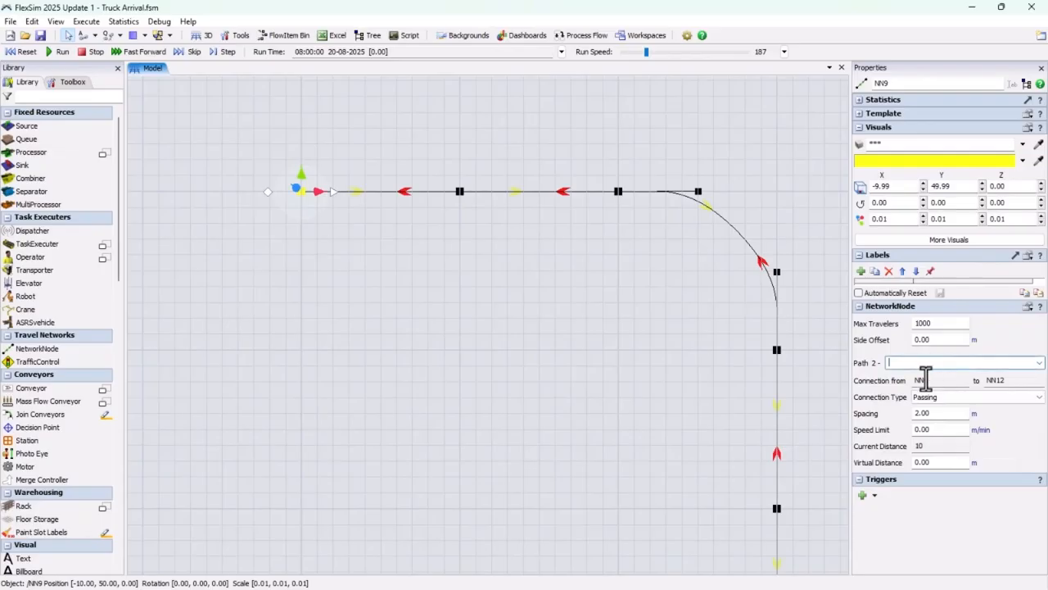
click(1038, 363)
click(962, 376)
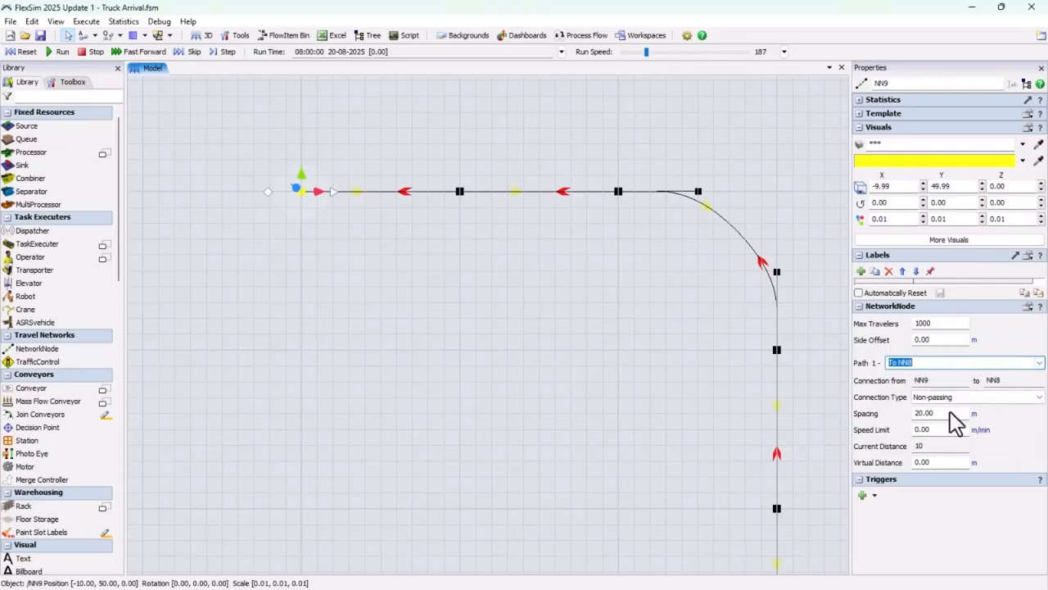
click(948, 413)
drag(948, 413, 880, 422)
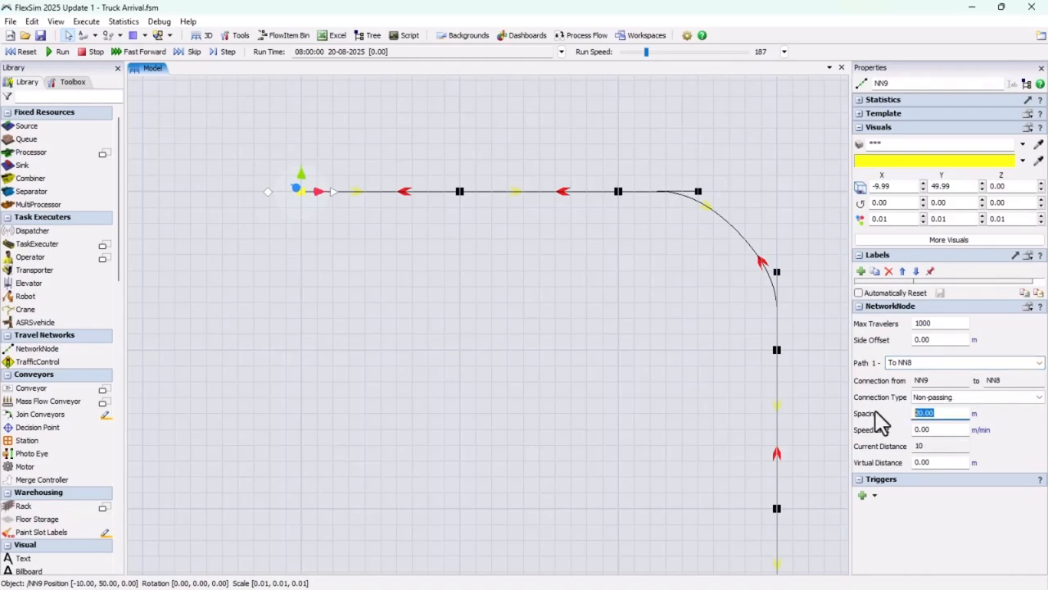
text(20)
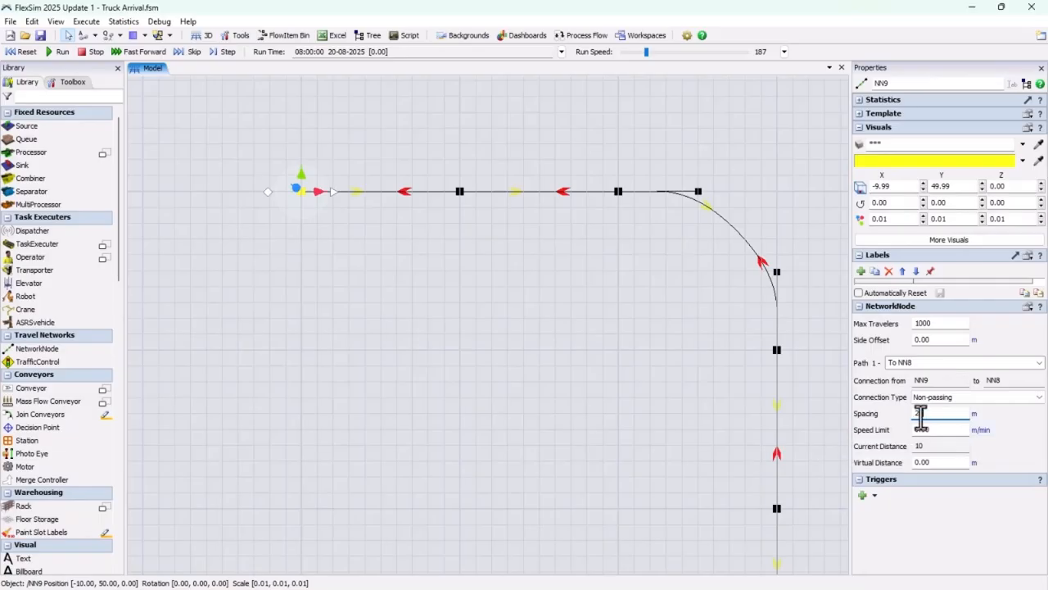
- Check the connection type and spacing of the onward paths from NN8, NN7 and NN6
click(459, 191)
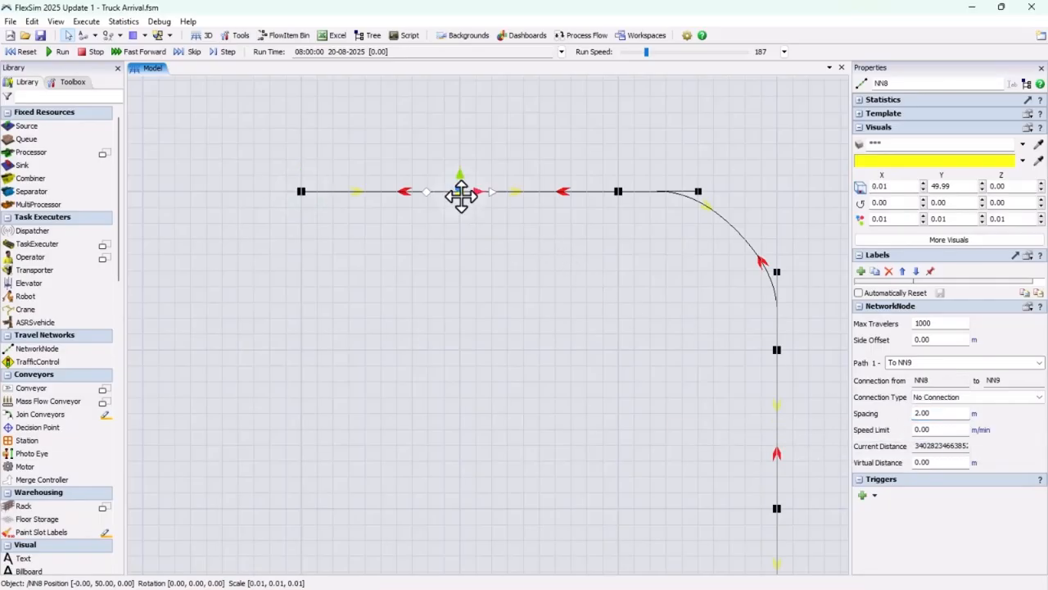
click(1039, 362)
click(973, 385)
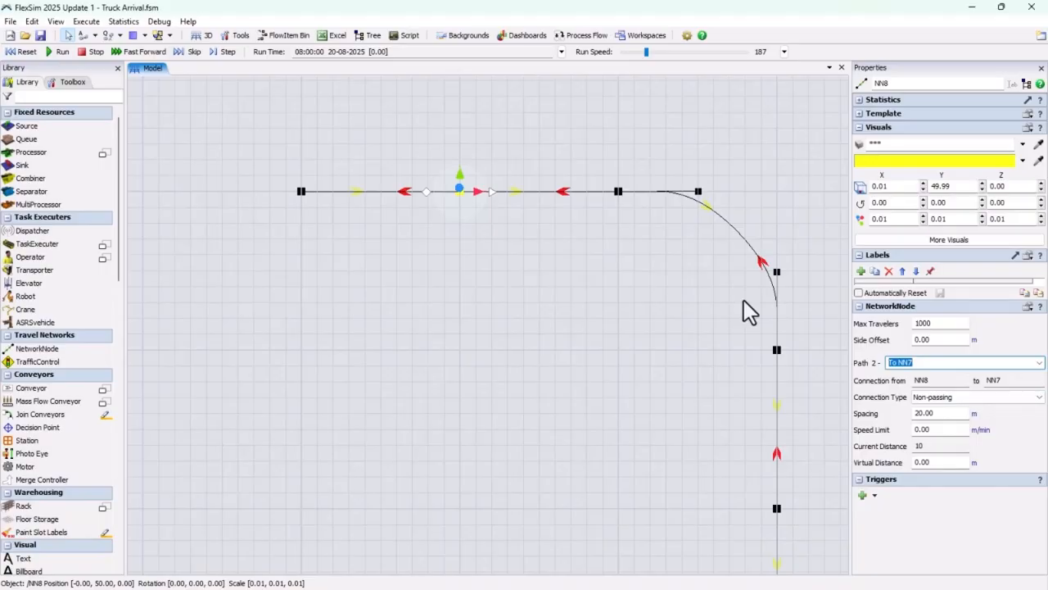
click(618, 193)
scroll(555, 278, down, 2)
drag(554, 277, 552, 271)
click(628, 272)
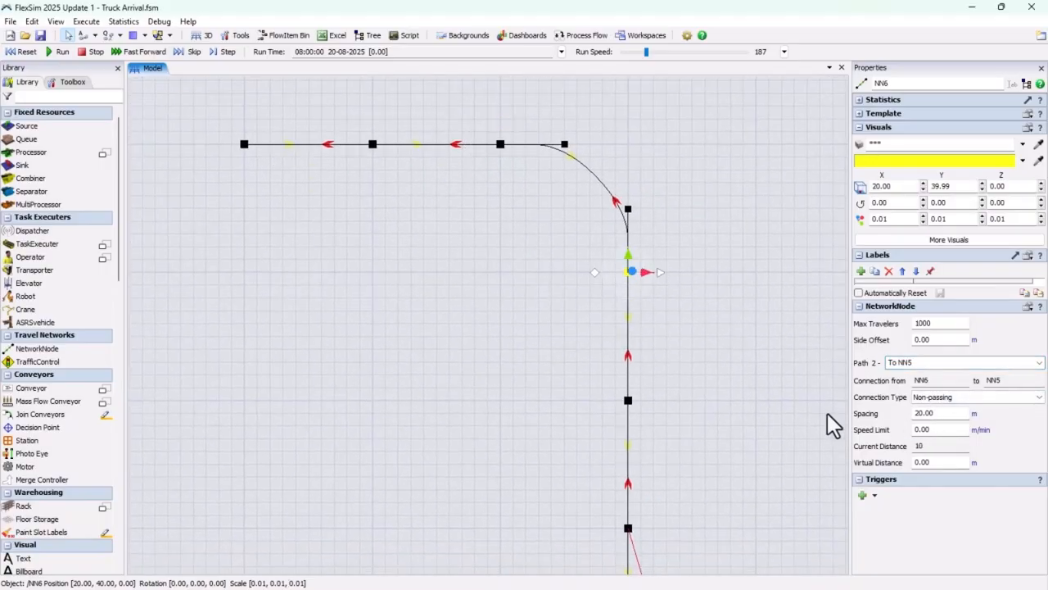
- Check the connection type and spacing of the onward paths from NN5 and the nodes down to the junction
scroll(660, 405, down, 2)
drag(659, 405, 644, 339)
click(619, 332)
drag(685, 430, 620, 277)
scroll(645, 342, down, 2)
scroll(610, 276, down, 1)
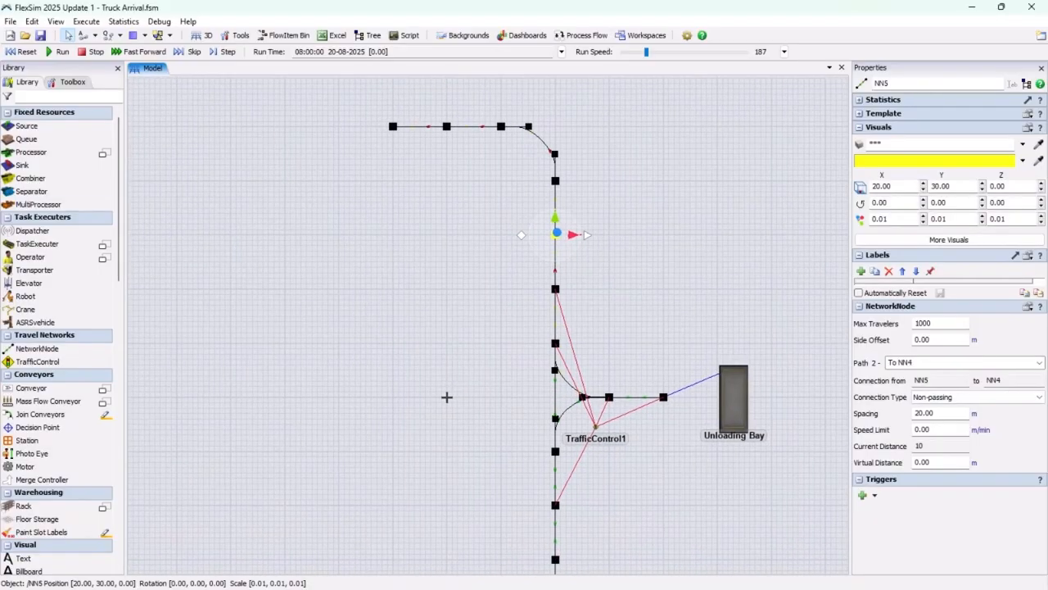
scroll(603, 393, up, 3)
click(541, 272)
drag(576, 381, 523, 342)
drag(740, 411, 701, 385)
click(570, 346)
scroll(607, 358, down, 2)
drag(607, 359, 631, 314)
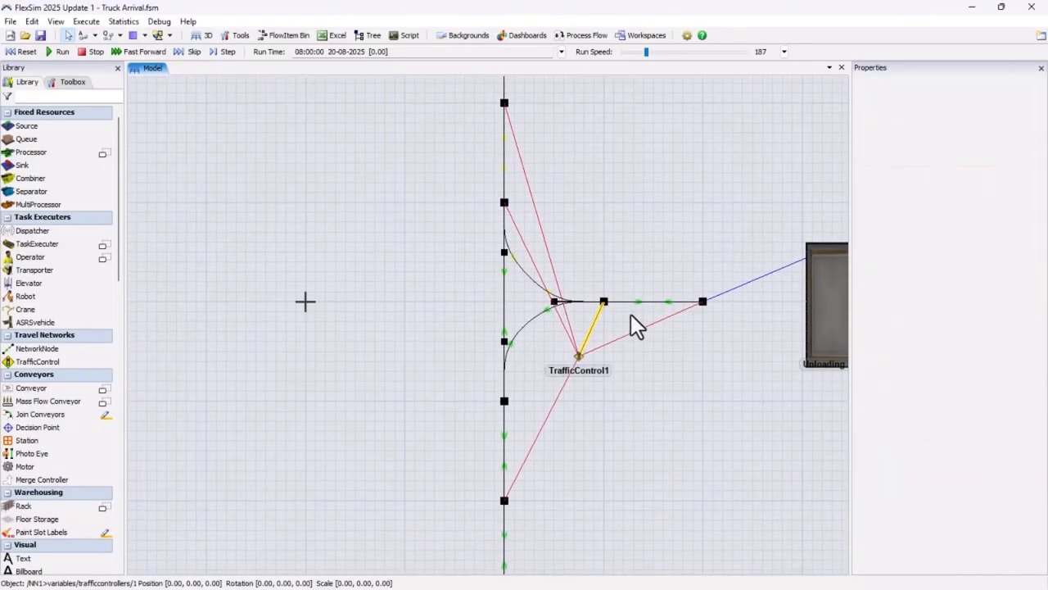
- Set the path from NN11 to NN12 in the lower column to Non-passing with a spacing of 20 m
click(504, 400)
drag(500, 504, 493, 437)
click(496, 435)
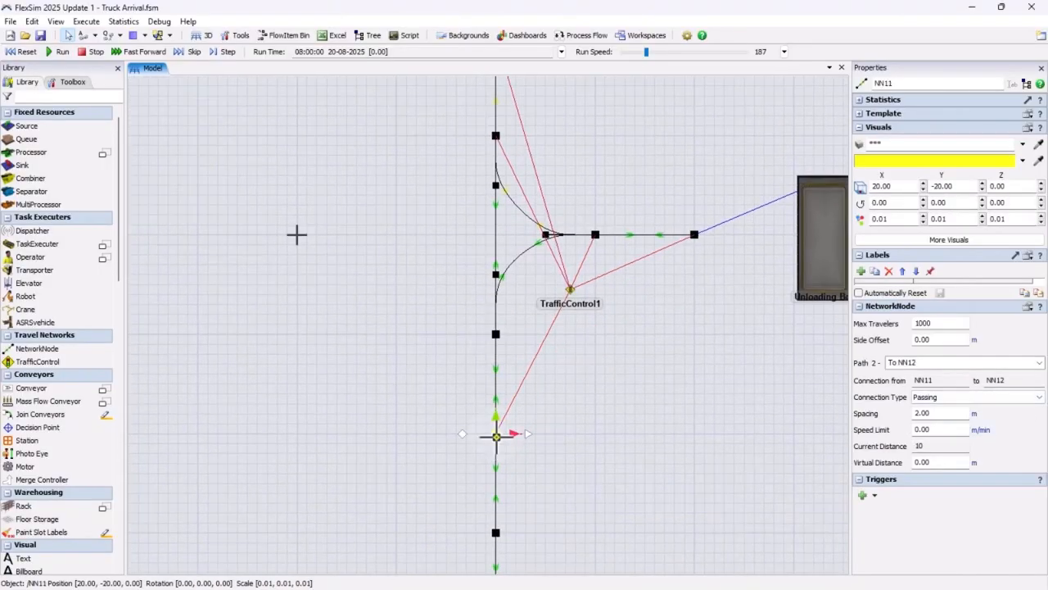
click(951, 398)
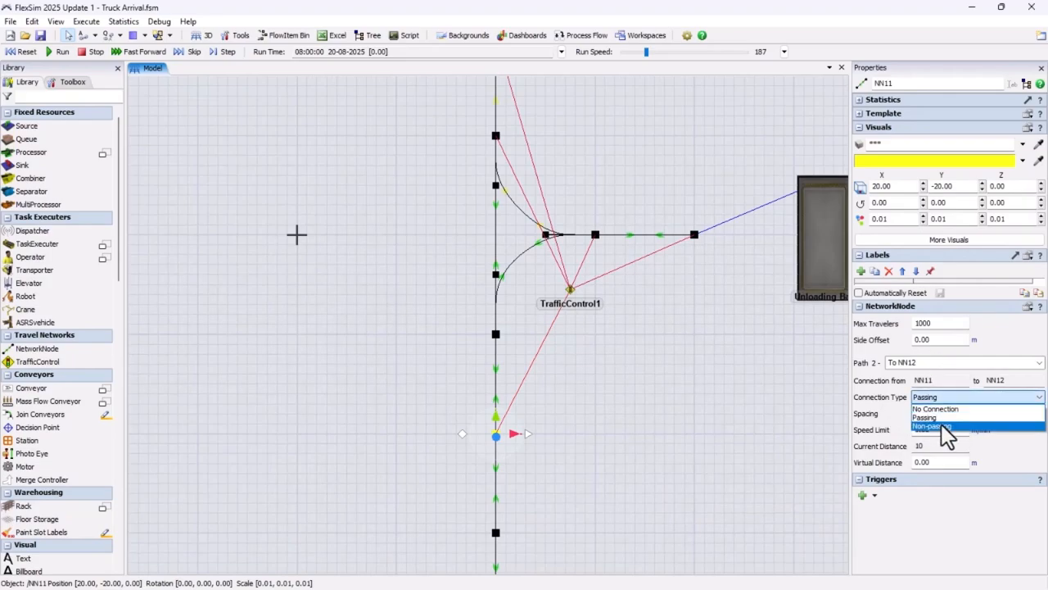
click(932, 425)
click(931, 414)
text(20)
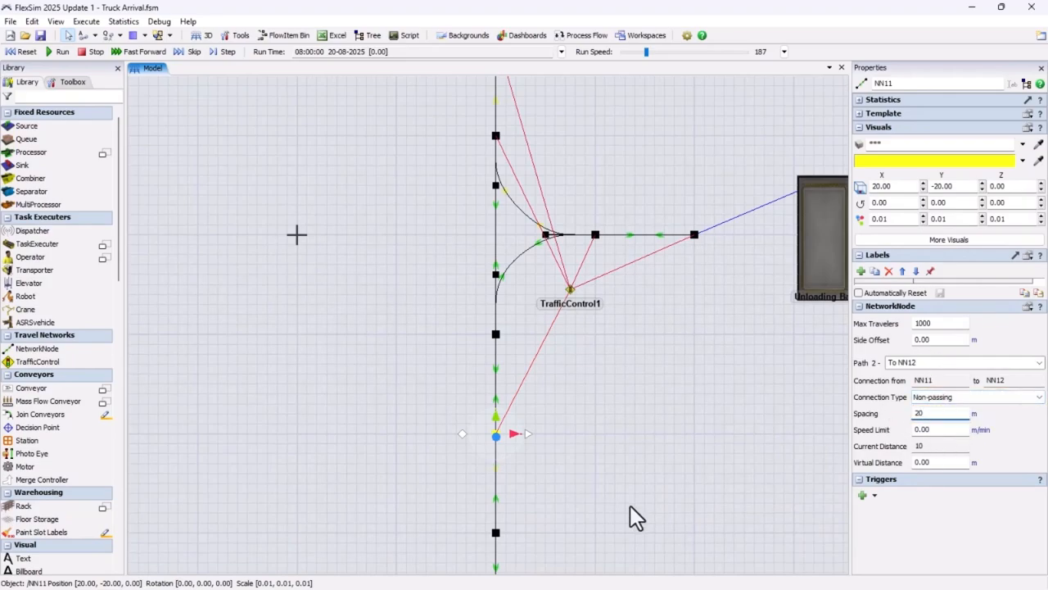
- Set the connection type of the path from NN10 to NN11 to Non-passing
click(611, 496)
click(496, 334)
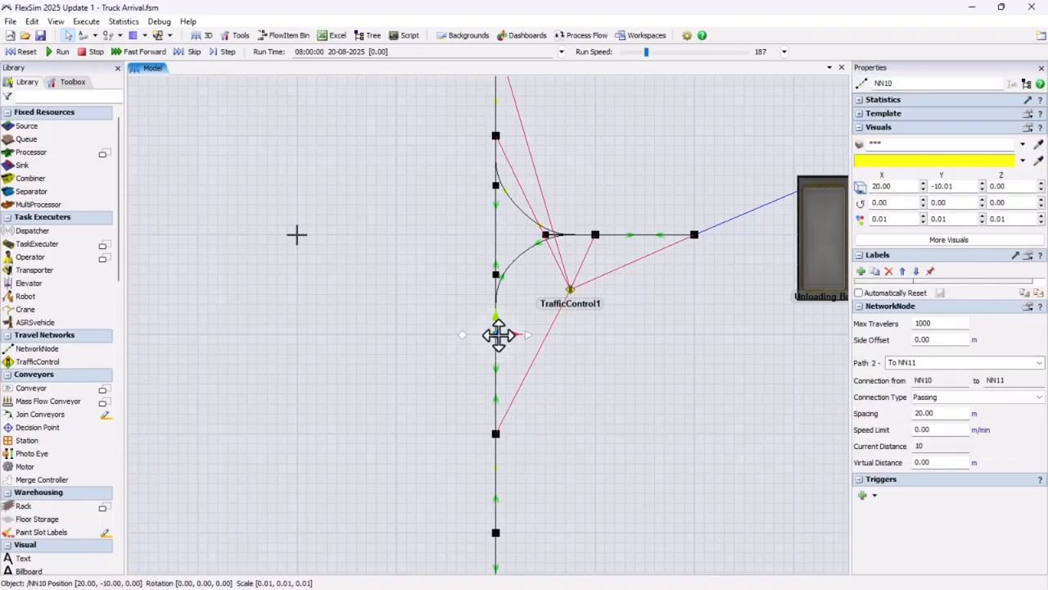
click(931, 397)
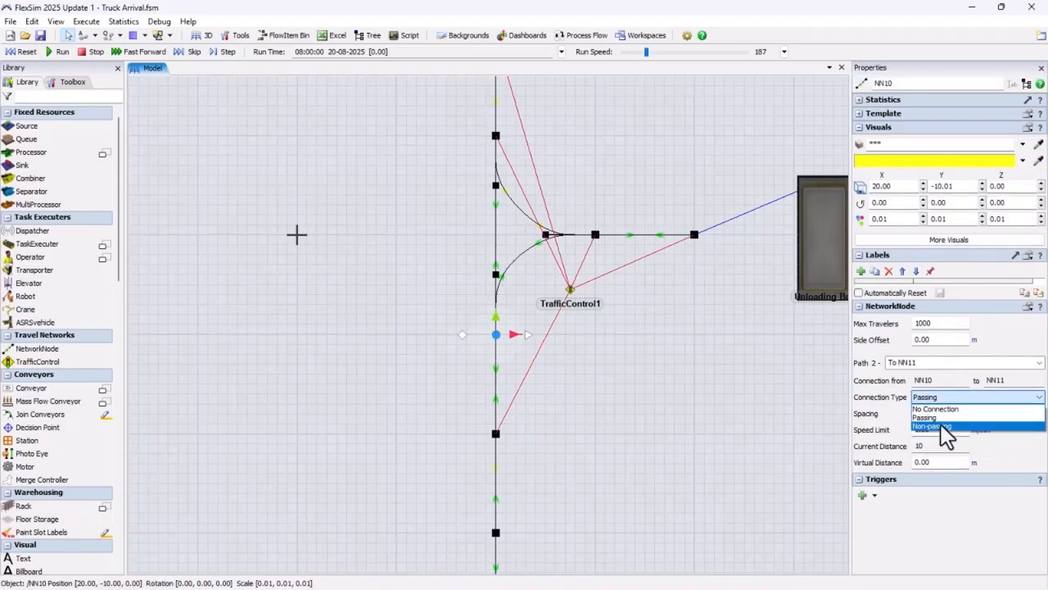
click(932, 413)
click(555, 455)
- Add a General Process Flow to the model and fit the whole travel network in view beside it
scroll(555, 455, down, 8)
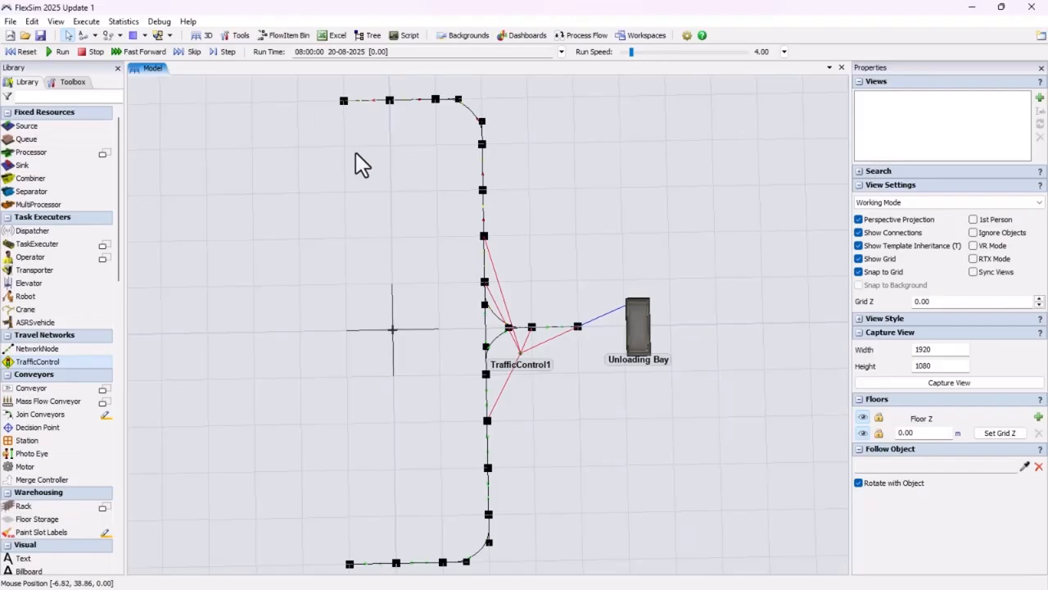
click(574, 34)
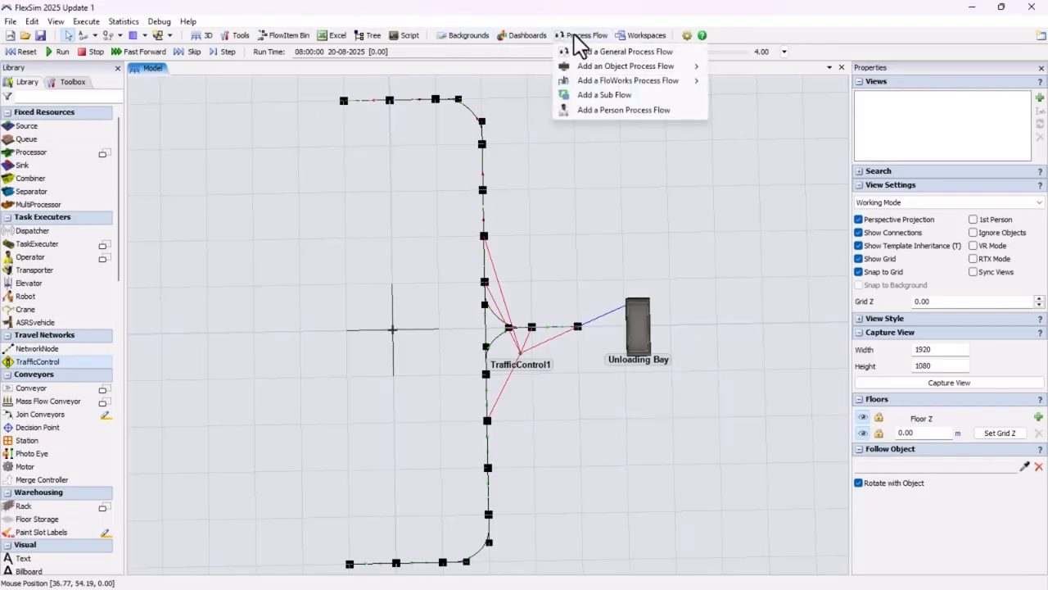
click(587, 50)
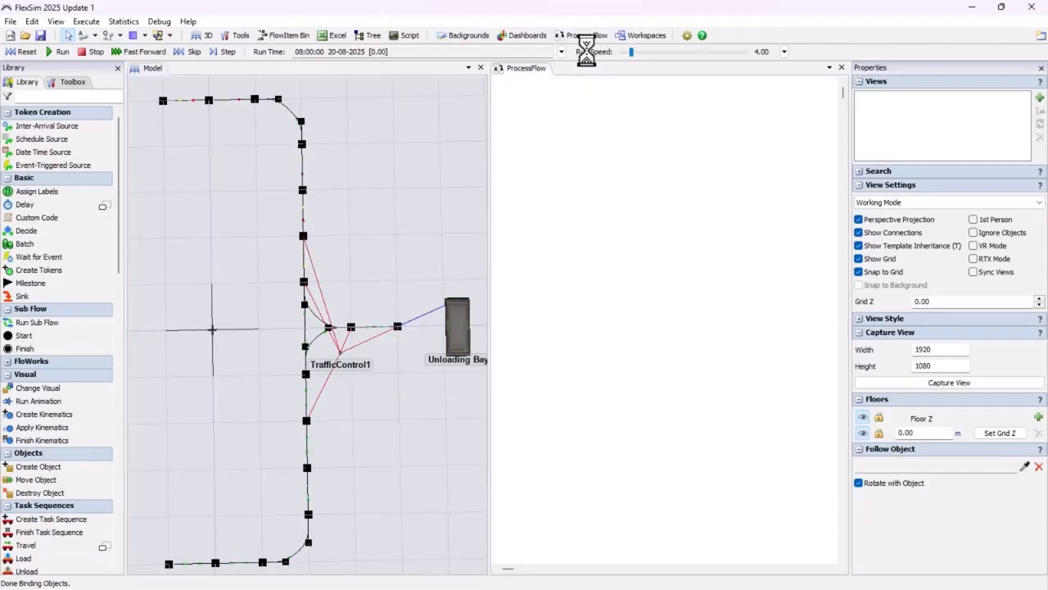
scroll(446, 157, down, 5)
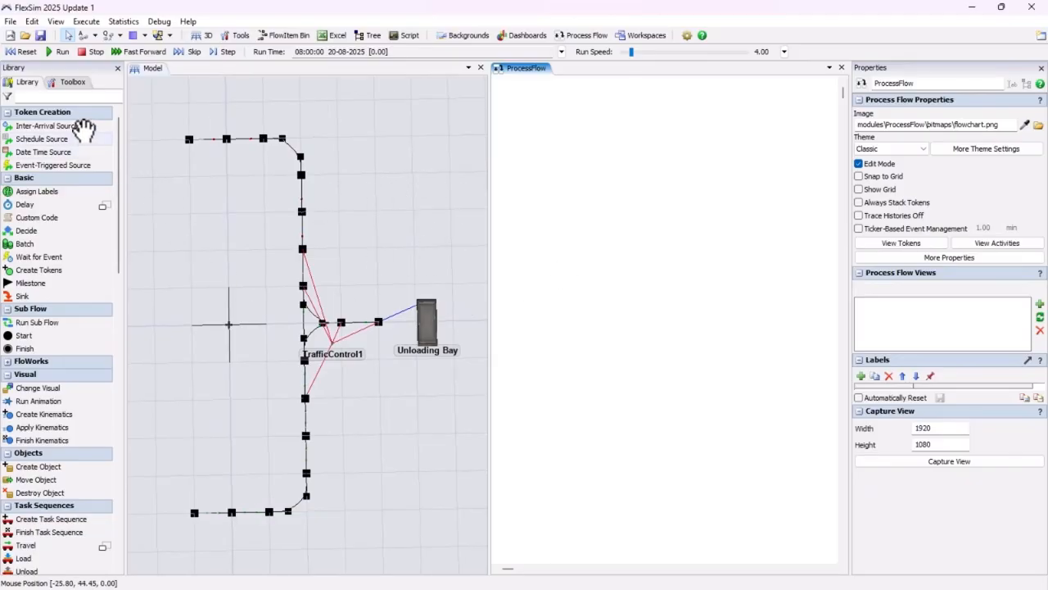
- Add an Inter-Arrival Source to the process flow and set its inter-arrival time to 10 min
drag(83, 126, 564, 129)
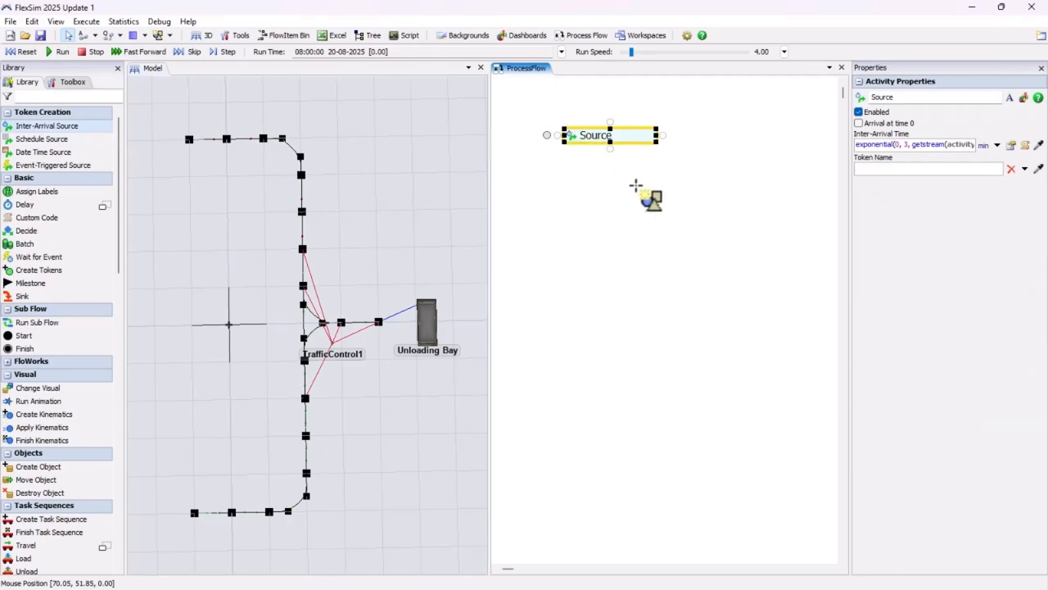
double_click(574, 140)
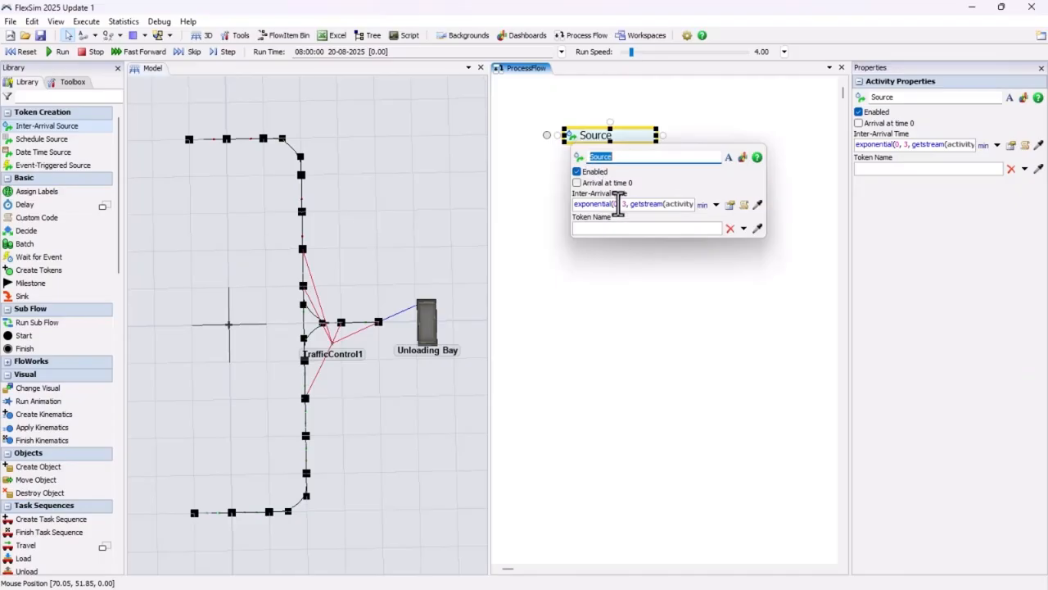
click(619, 204)
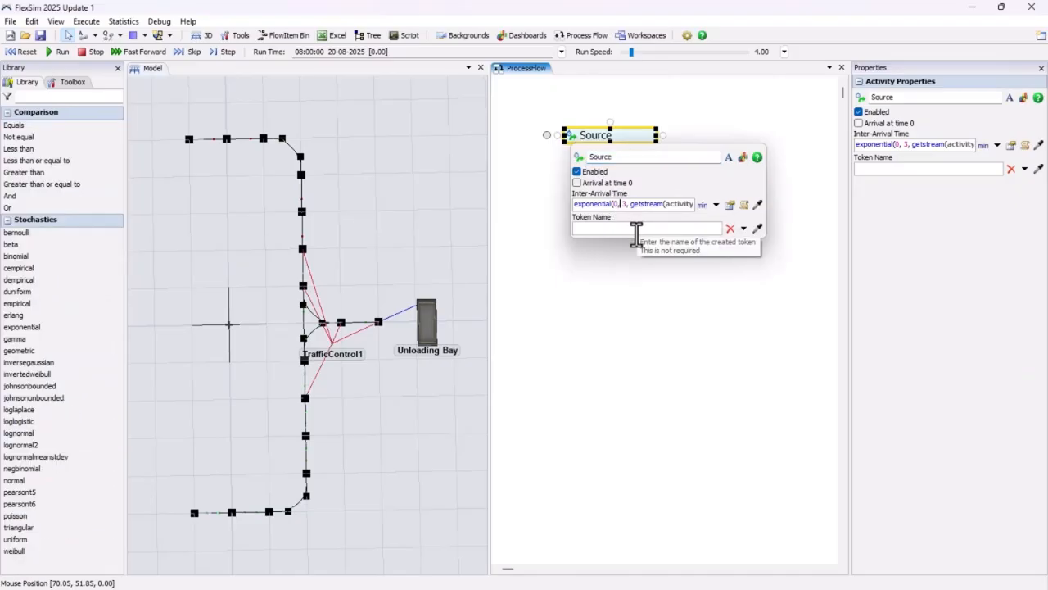
key(ctrl+a)
text(10)
click(641, 266)
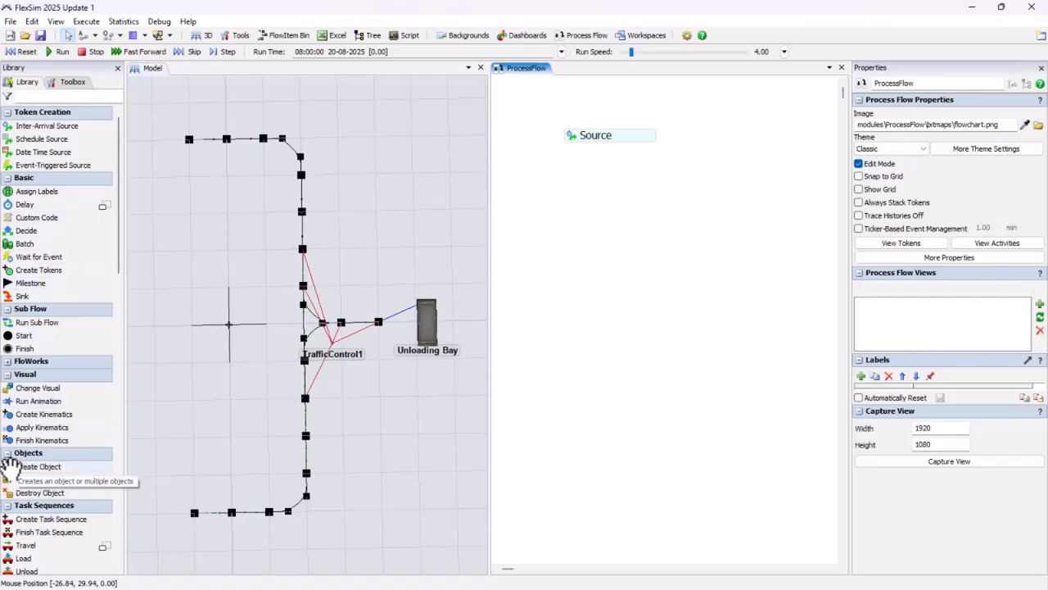
- Add a Create Object activity to the process flow that creates a Truck flowitem in network node NN9
drag(9, 467, 577, 175)
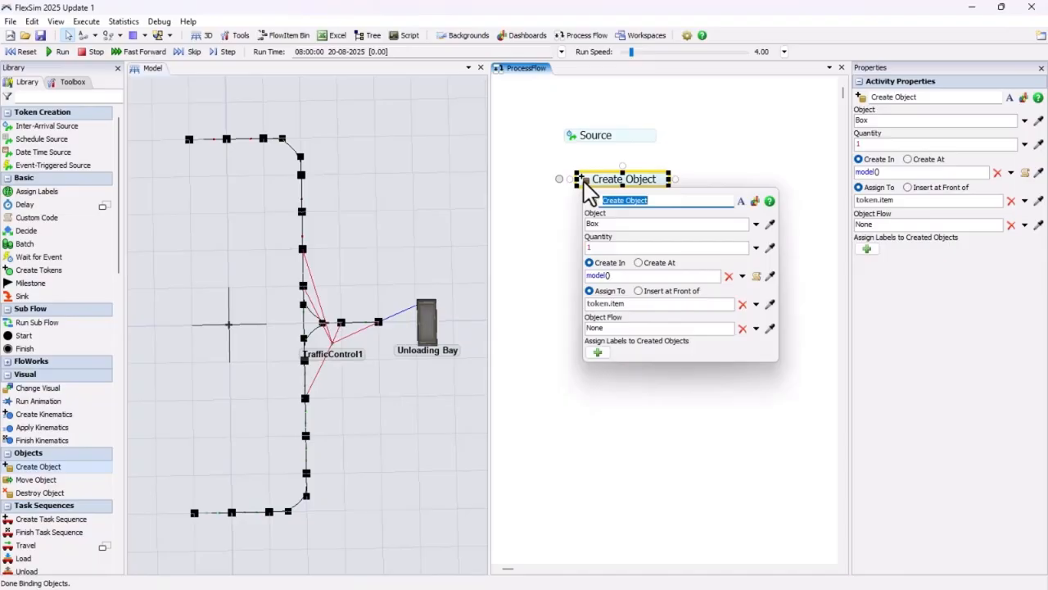
click(756, 225)
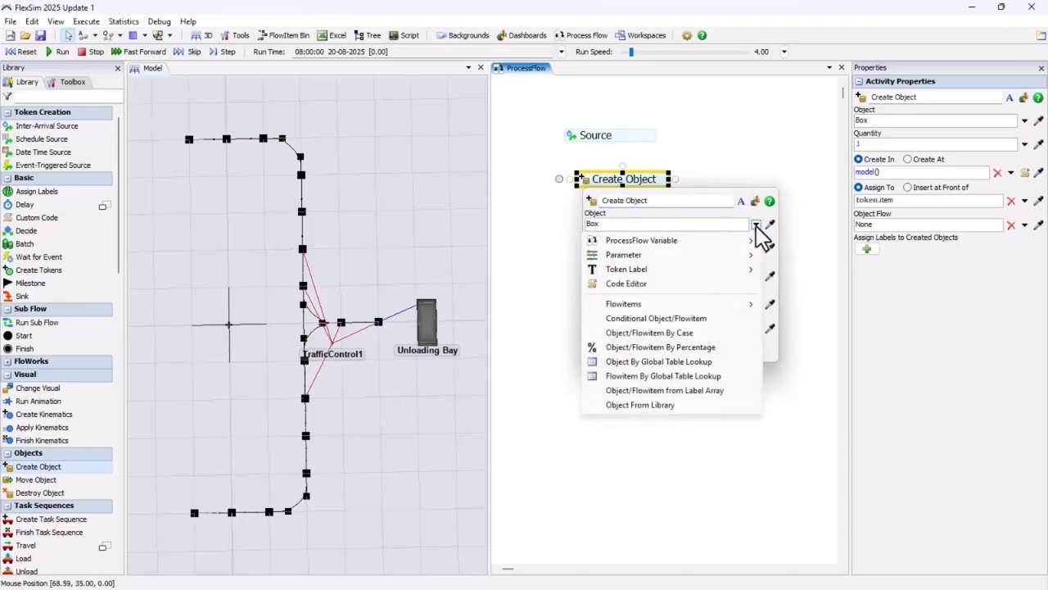
mouse_move(747, 299)
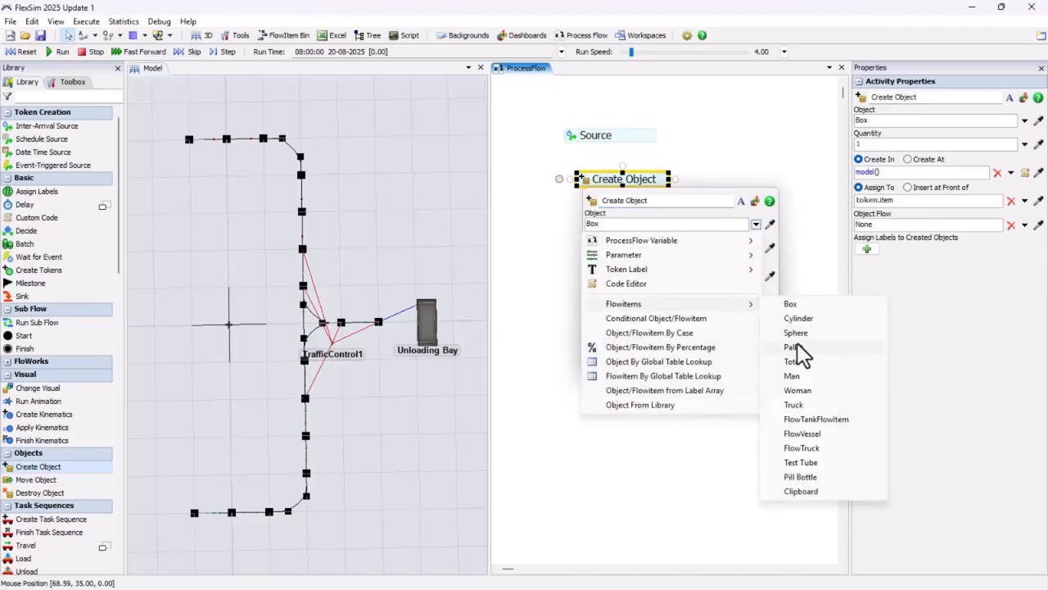
click(796, 403)
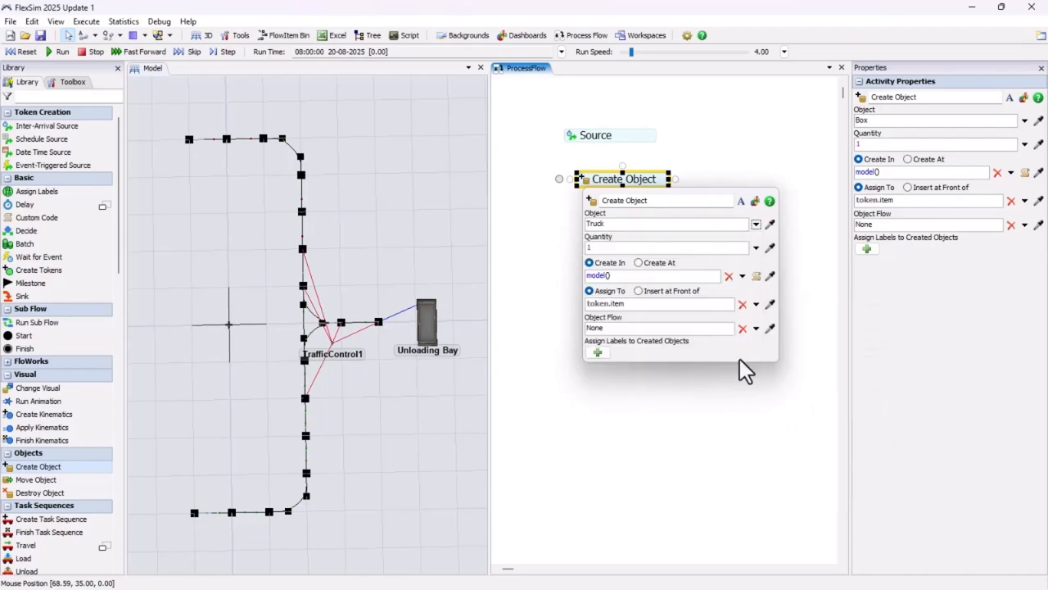
click(770, 277)
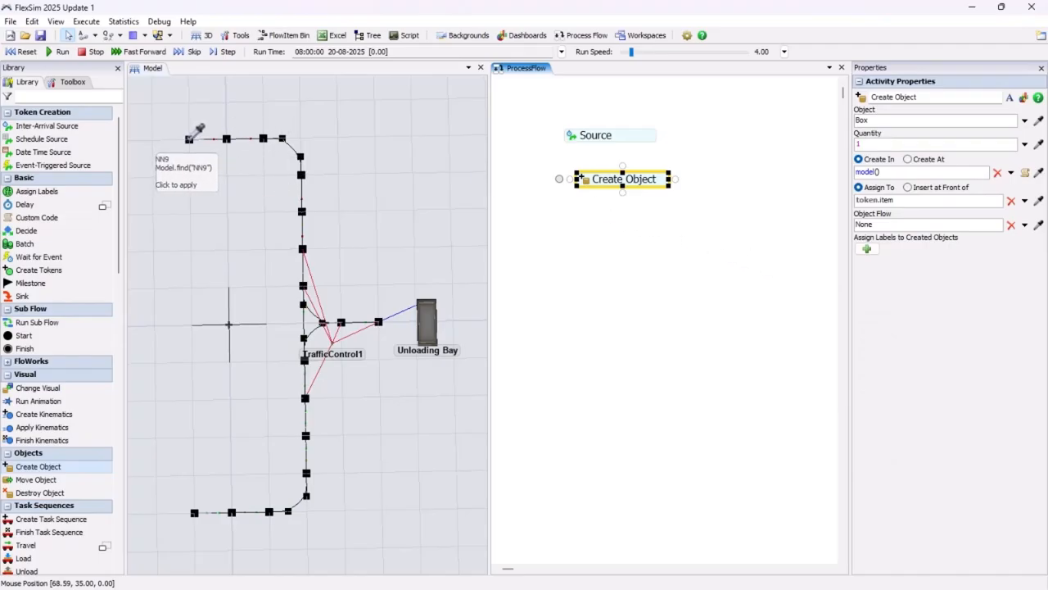
click(189, 139)
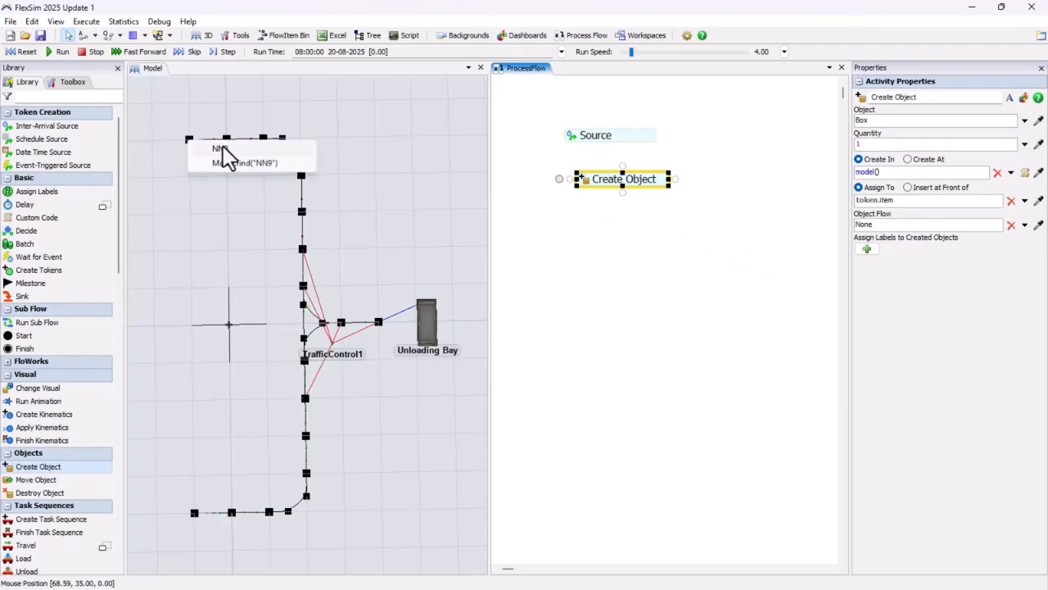
click(222, 148)
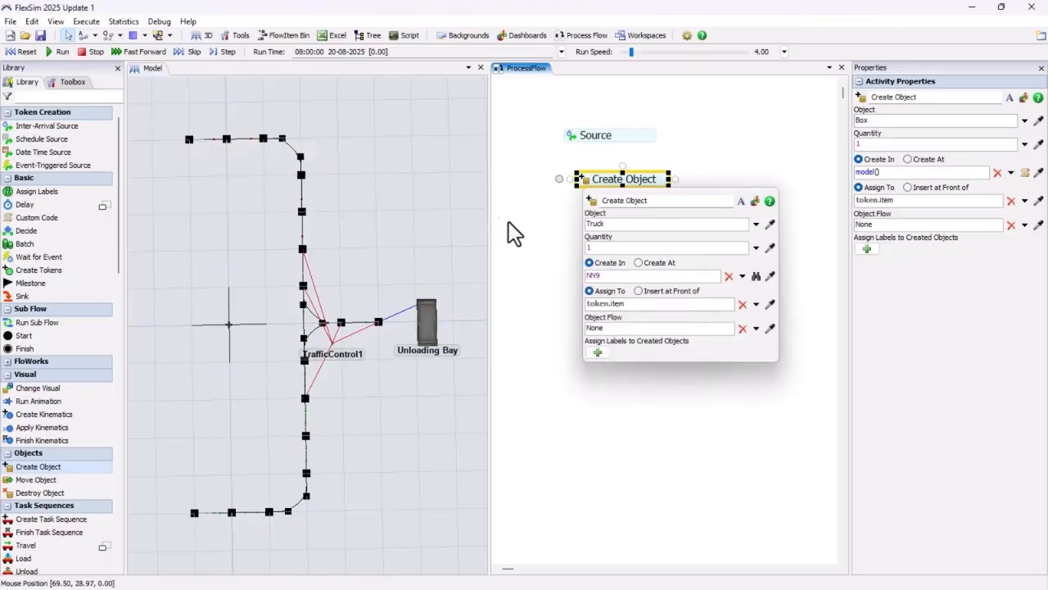
- Assign the object made by the Create Object activity to the token label token.Truck
click(626, 303)
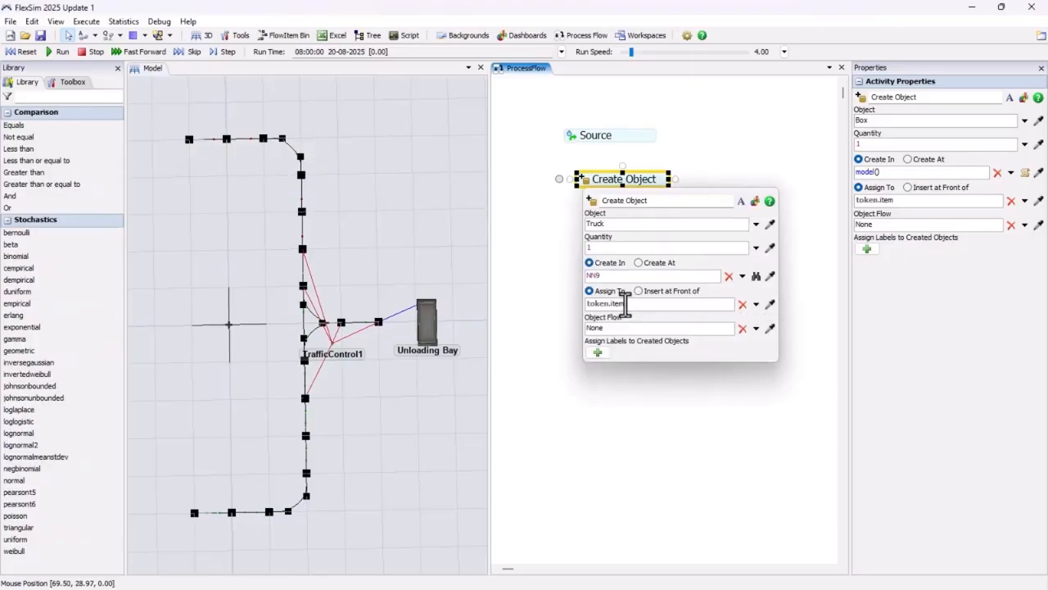
key(BackSpace)
key(BackSpace)
key(BackSpace)
key(BackSpace)
text(truck)
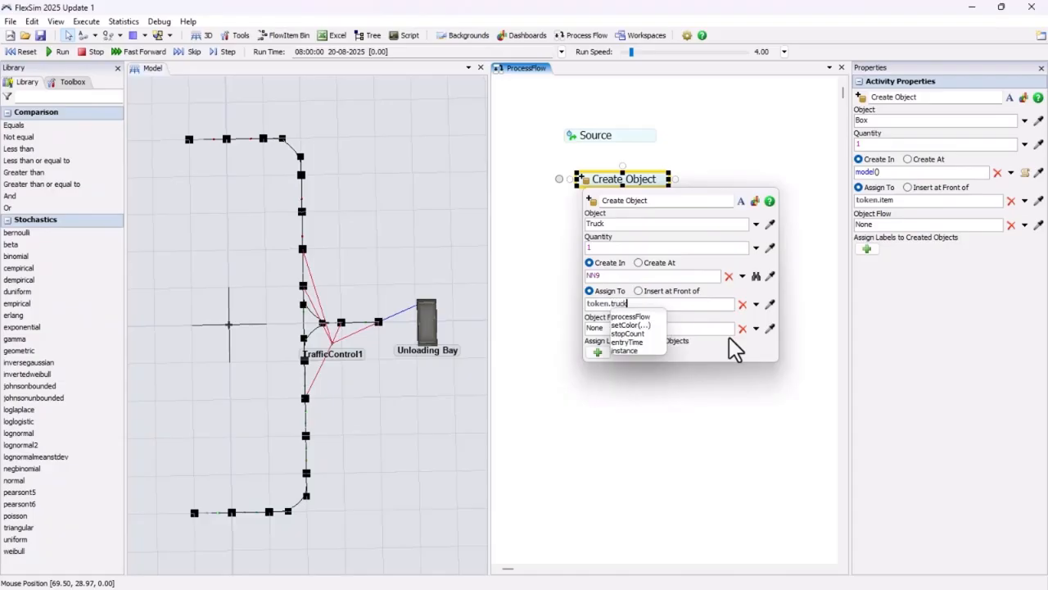
key(BackSpace)
key(BackSpace)
key(BackSpace)
key(BackSpace)
key(BackSpace)
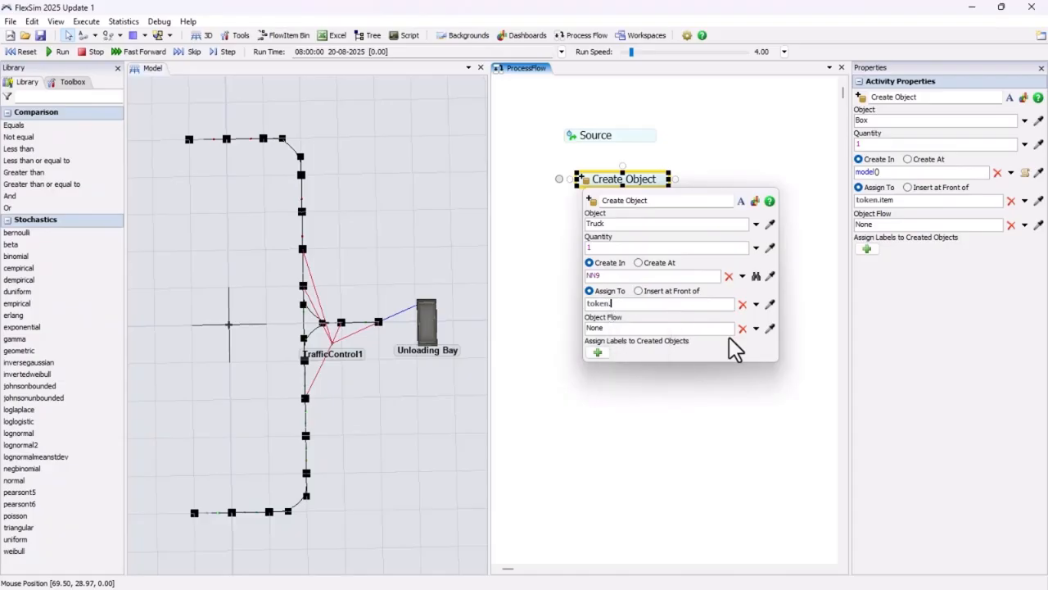
text(Truck)
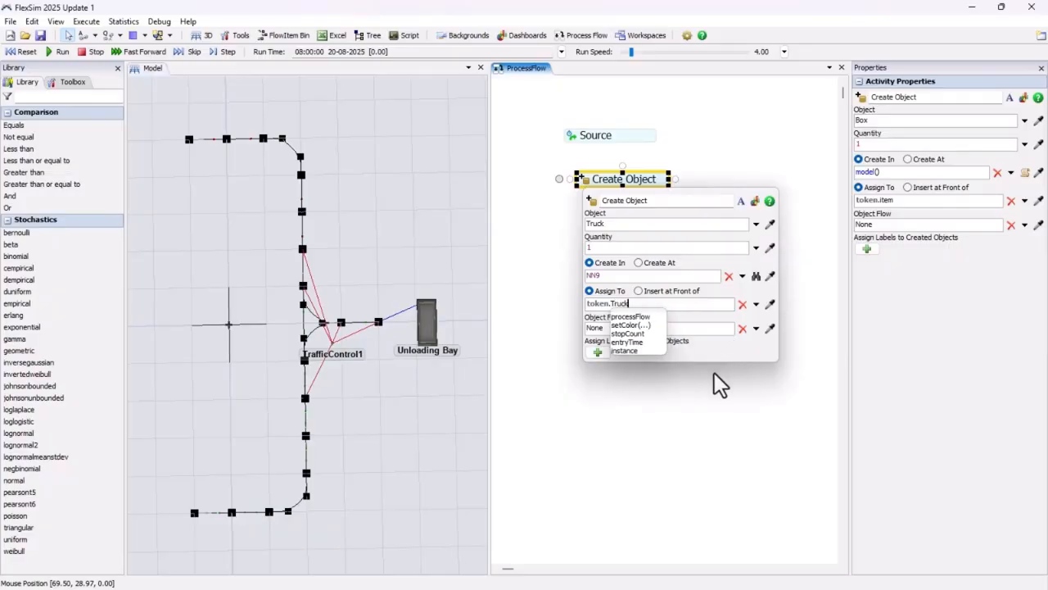
click(714, 372)
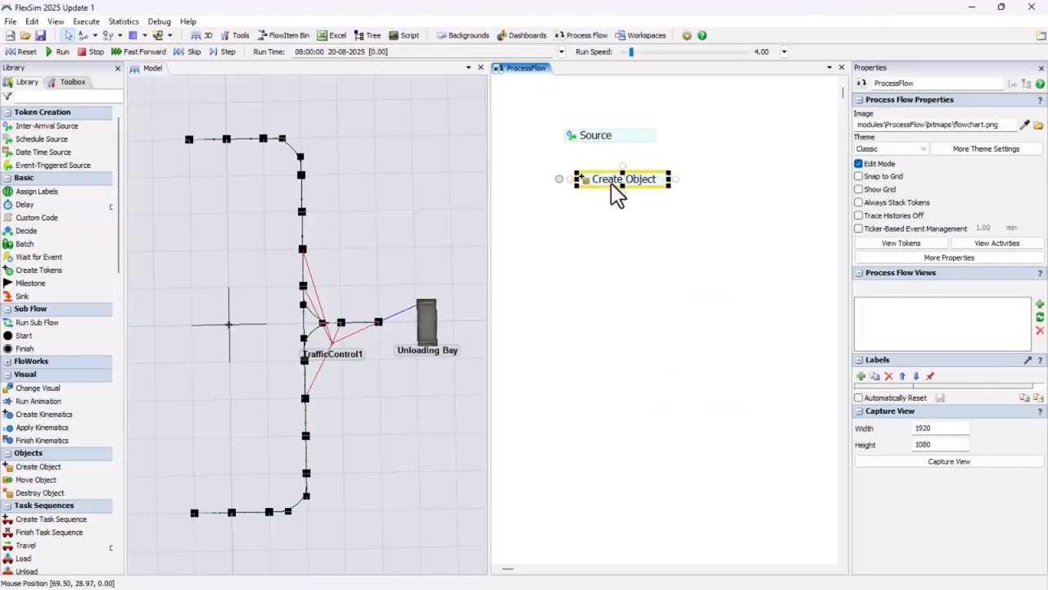
- Attach the Create Object activity directly below the Source and add a Sink beneath it
drag(611, 182, 596, 158)
click(627, 272)
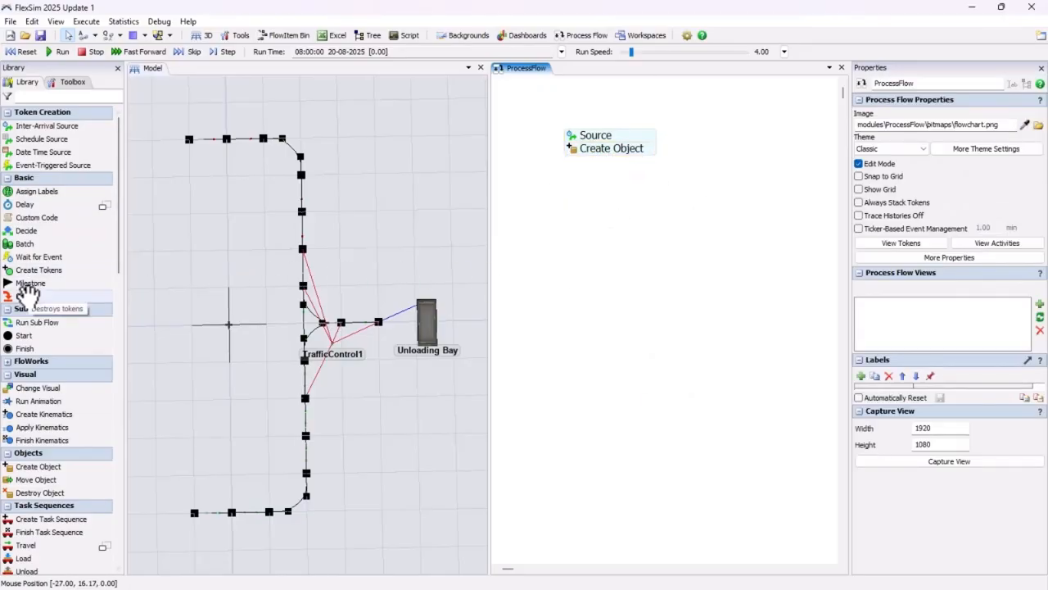
drag(24, 296, 595, 166)
click(594, 224)
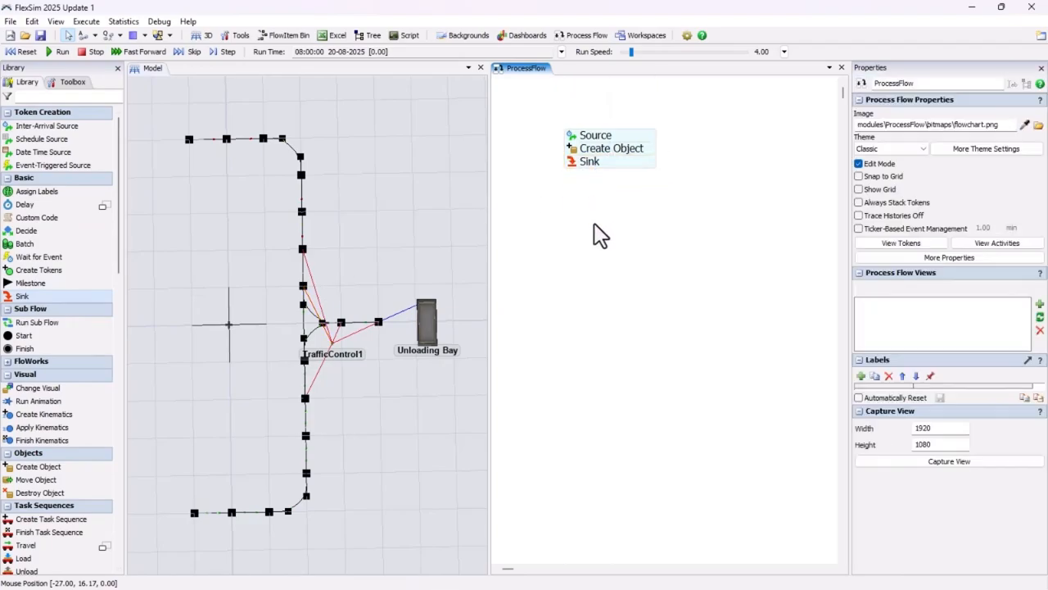
- Run the simulation at a speed of 677 to check truck creation at NN9, and reset the model
click(20, 54)
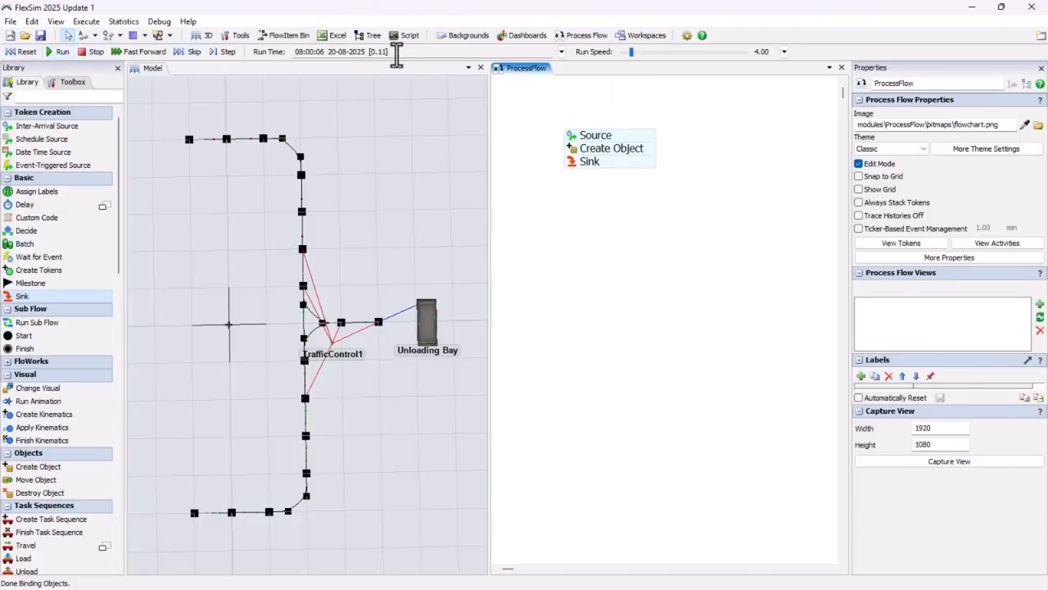
drag(630, 51, 654, 54)
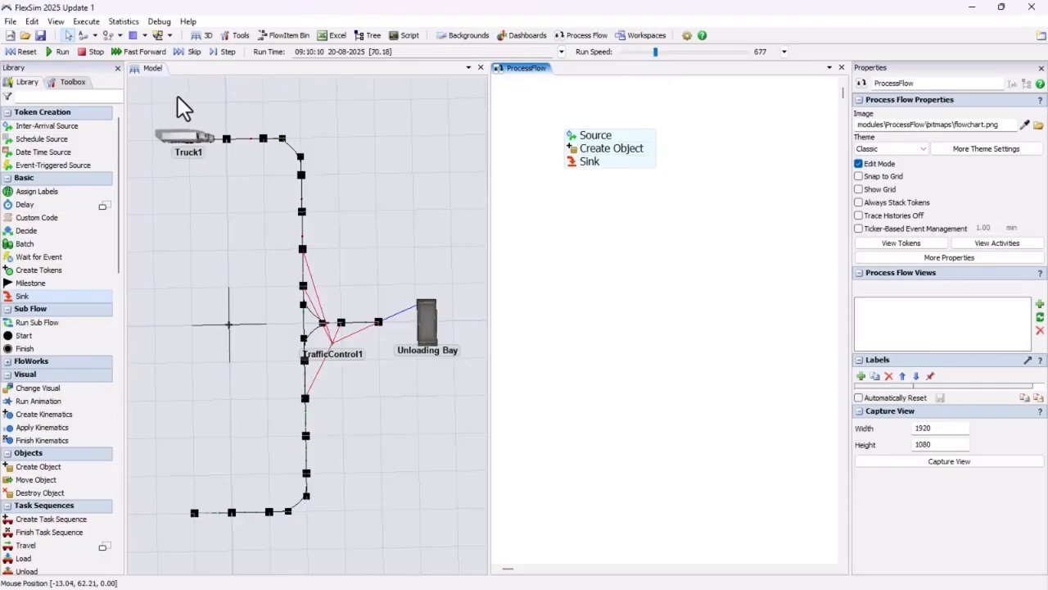
click(83, 50)
click(24, 51)
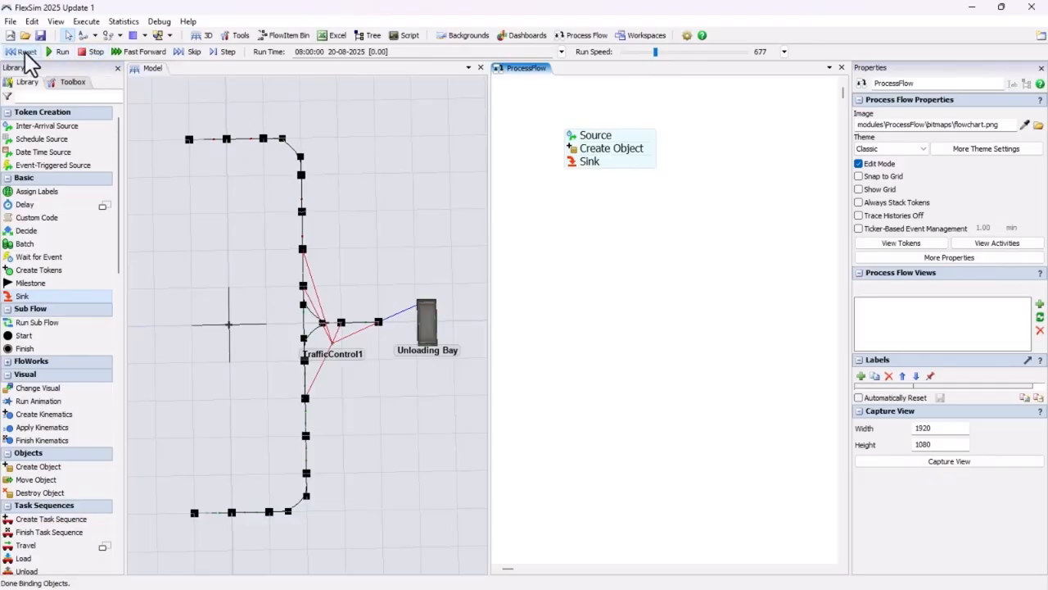
- Separate the Sink from the activity block and attach a Custom Code activity below Create Object
click(602, 164)
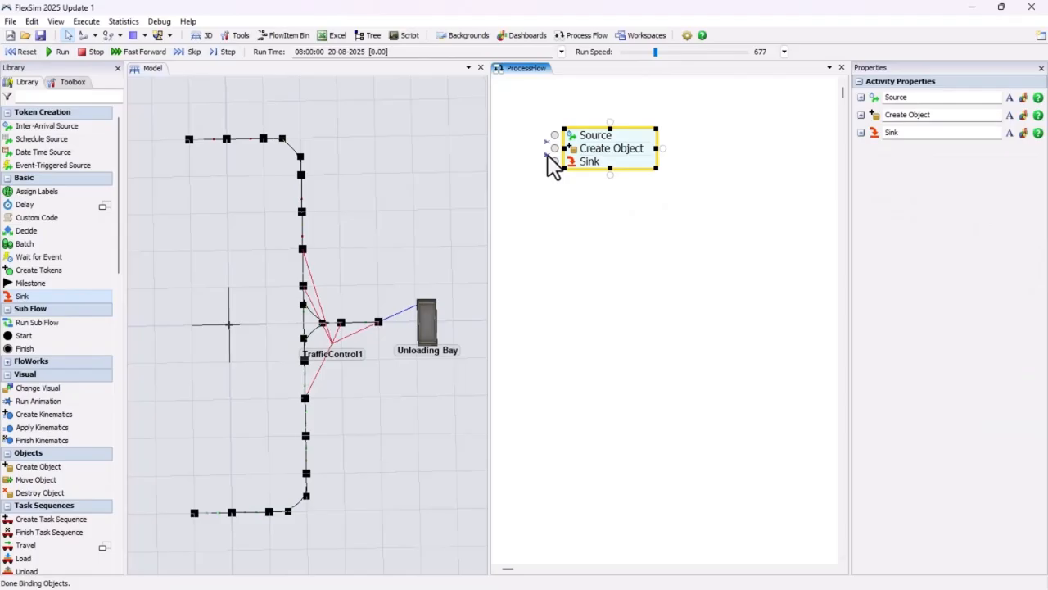
drag(553, 166, 555, 206)
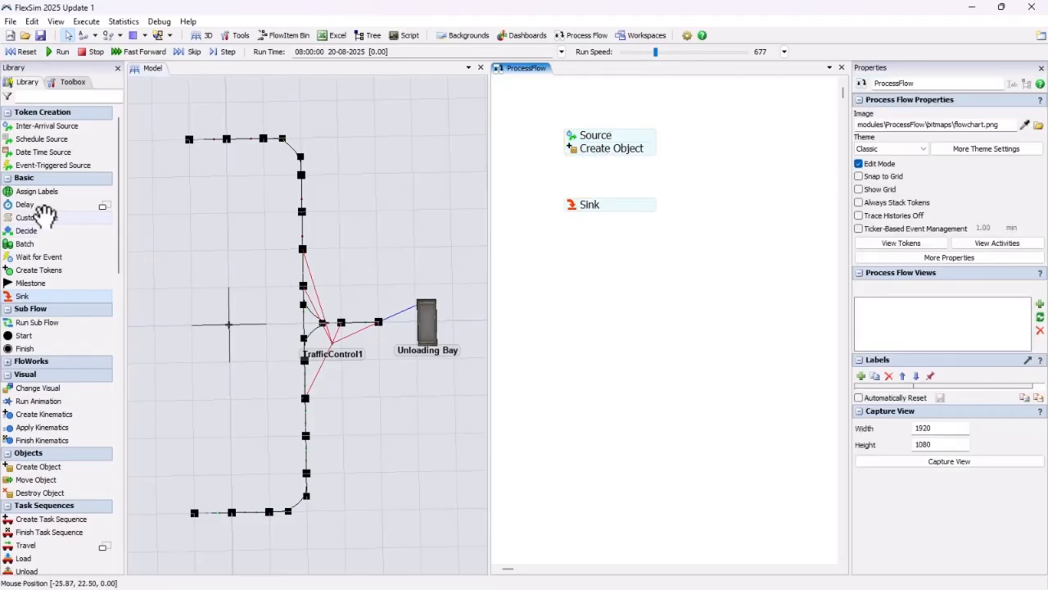
drag(24, 215, 600, 170)
click(561, 168)
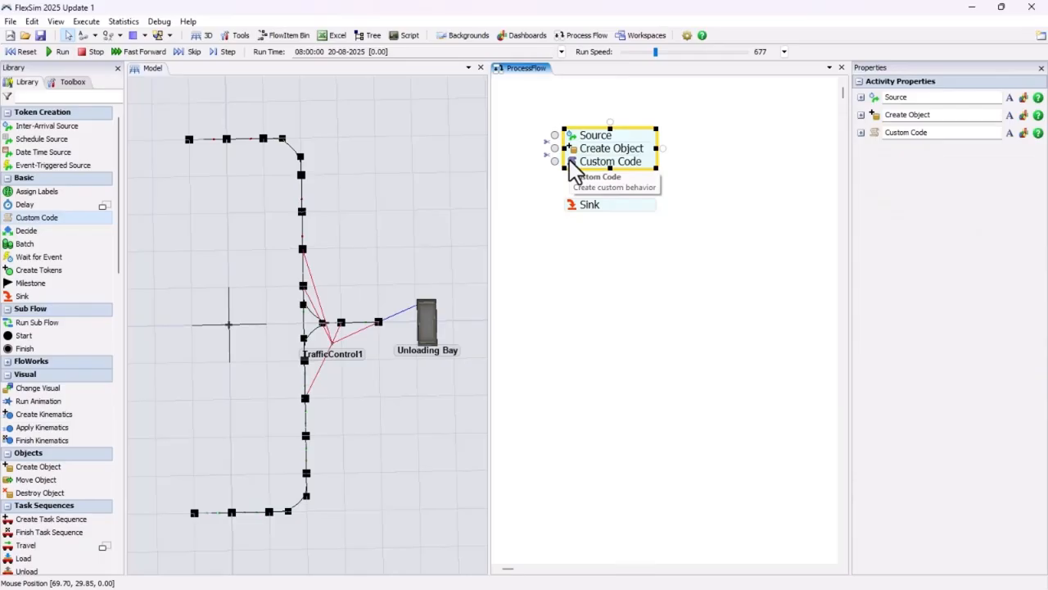
- Add a code snippet to the Custom Code activity containing the partial call setvarnum(token.Truck,)
double_click(570, 161)
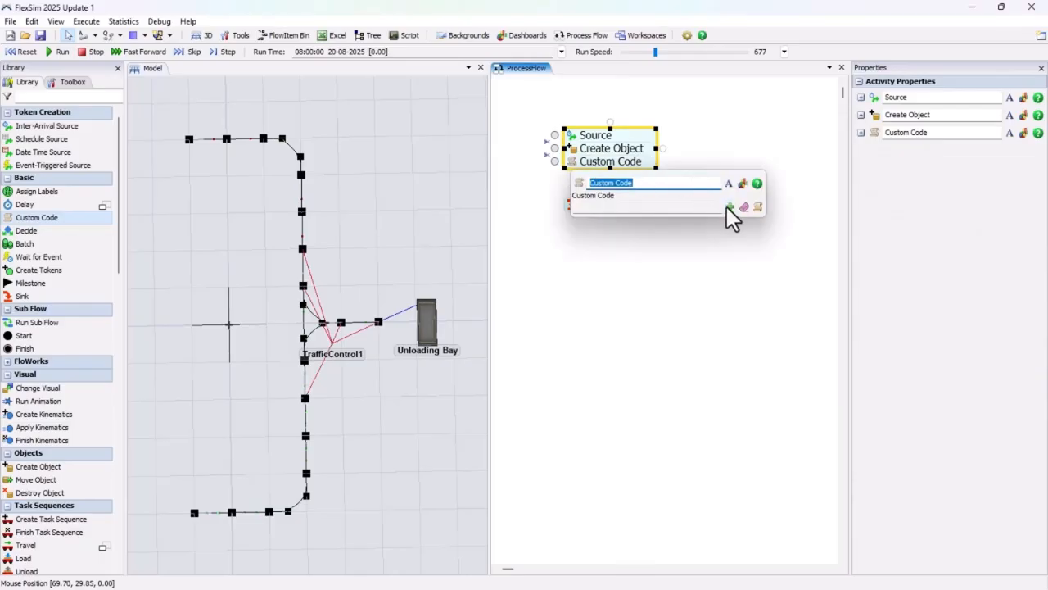
click(730, 208)
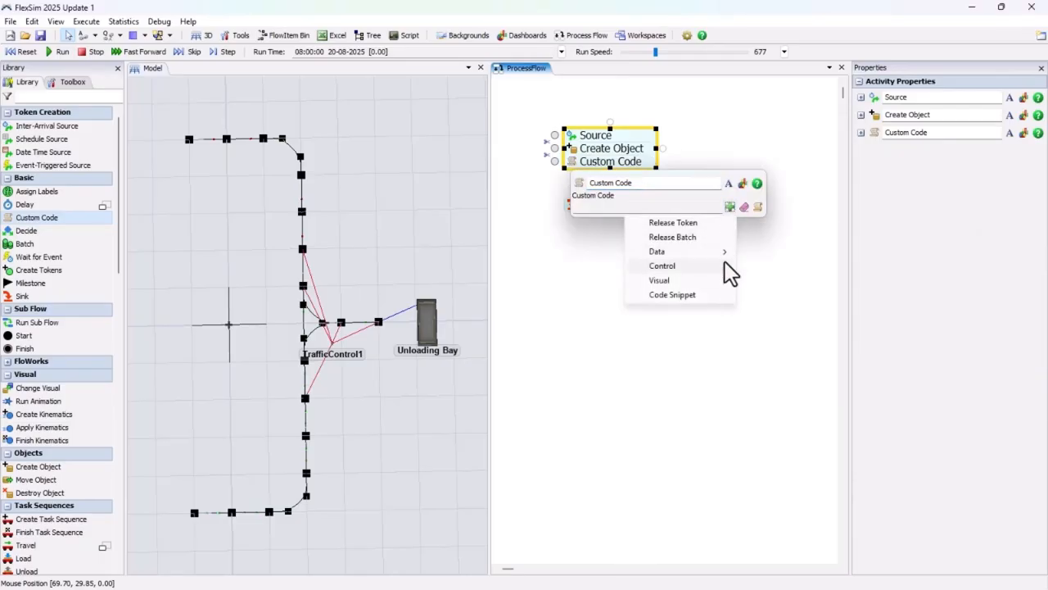
click(724, 294)
text(se)
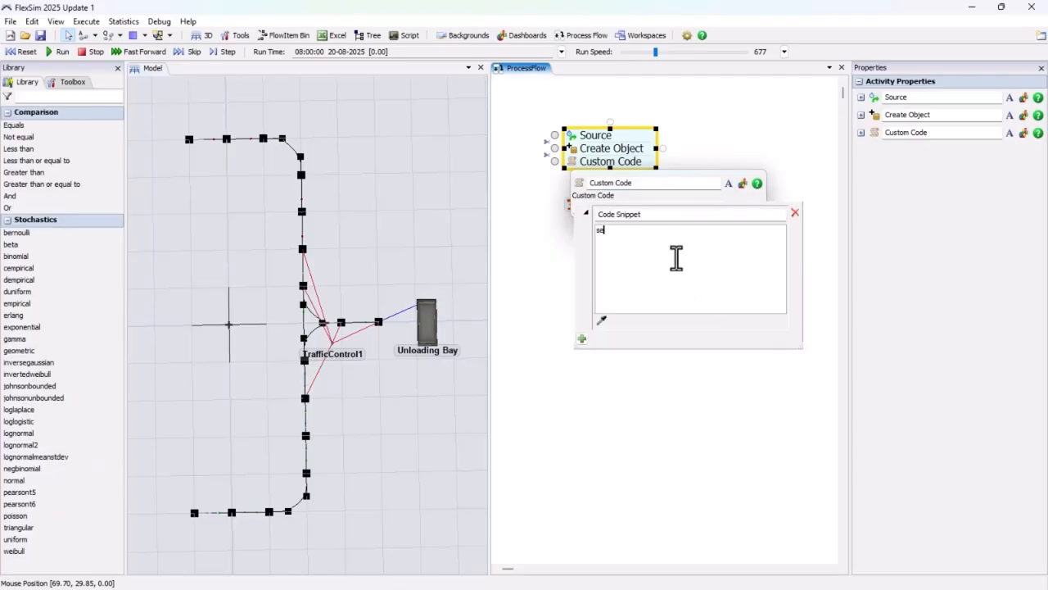
text(tva)
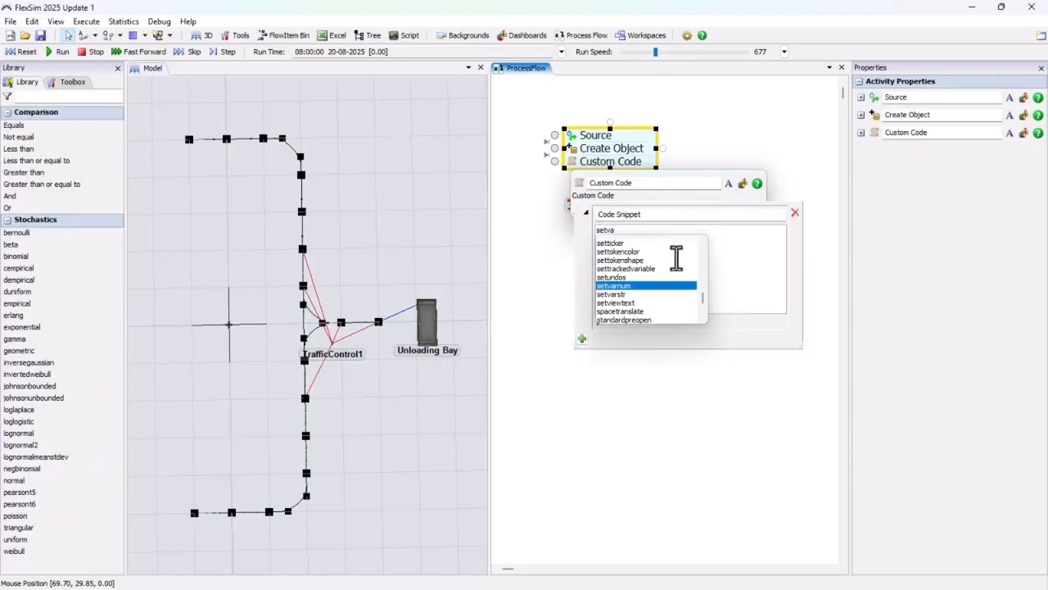
key(Return)
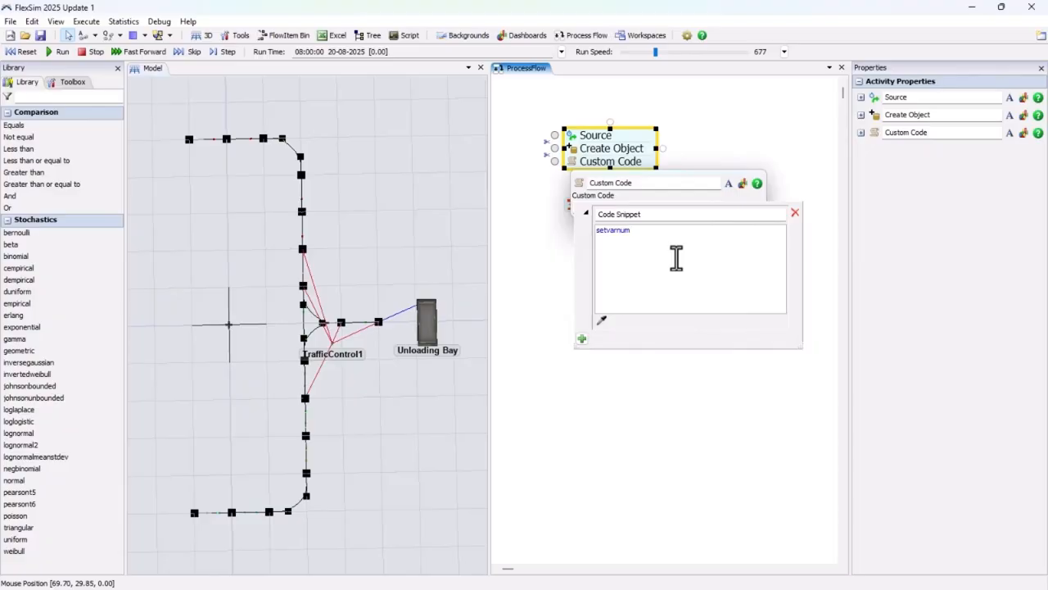
text(()
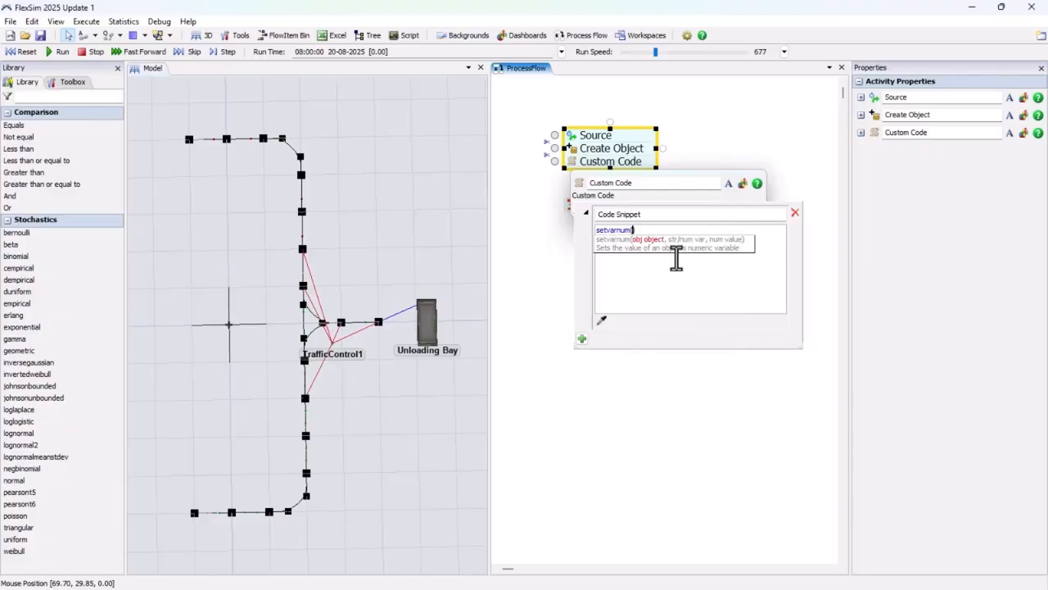
text(toke)
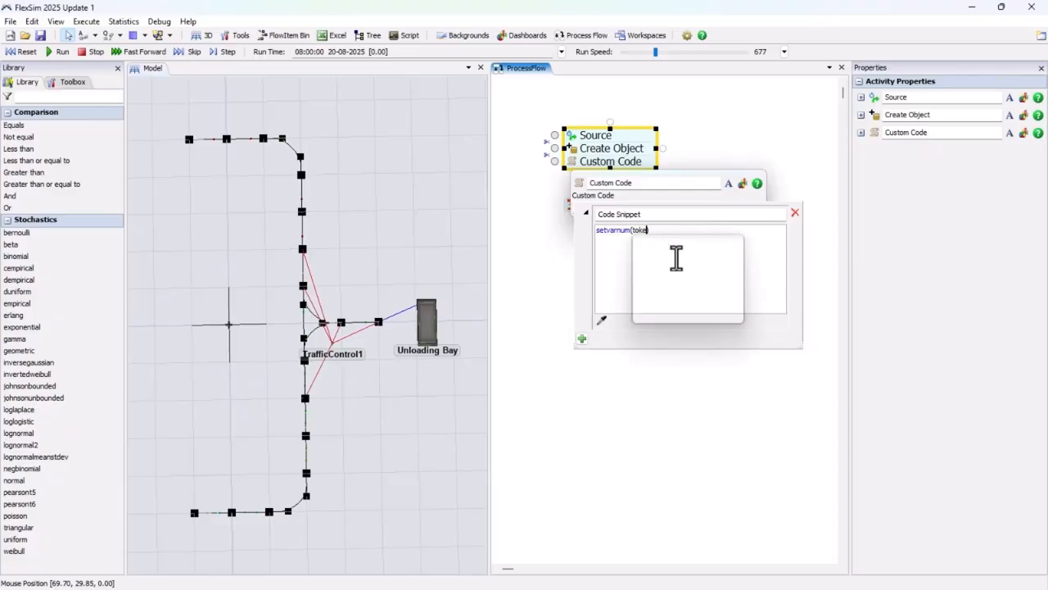
text(n.tr)
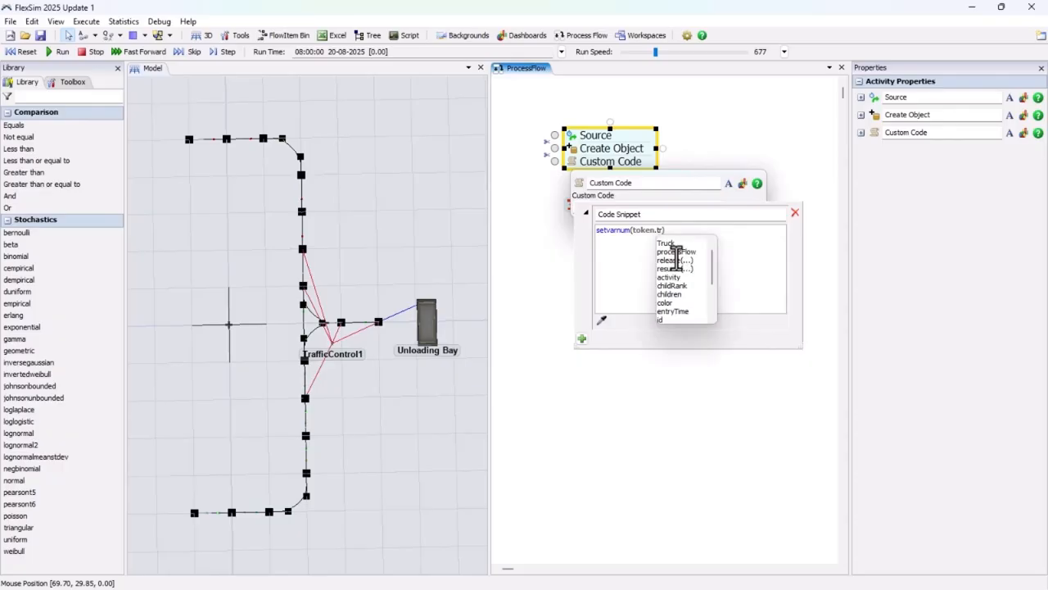
key(Return)
text(,)
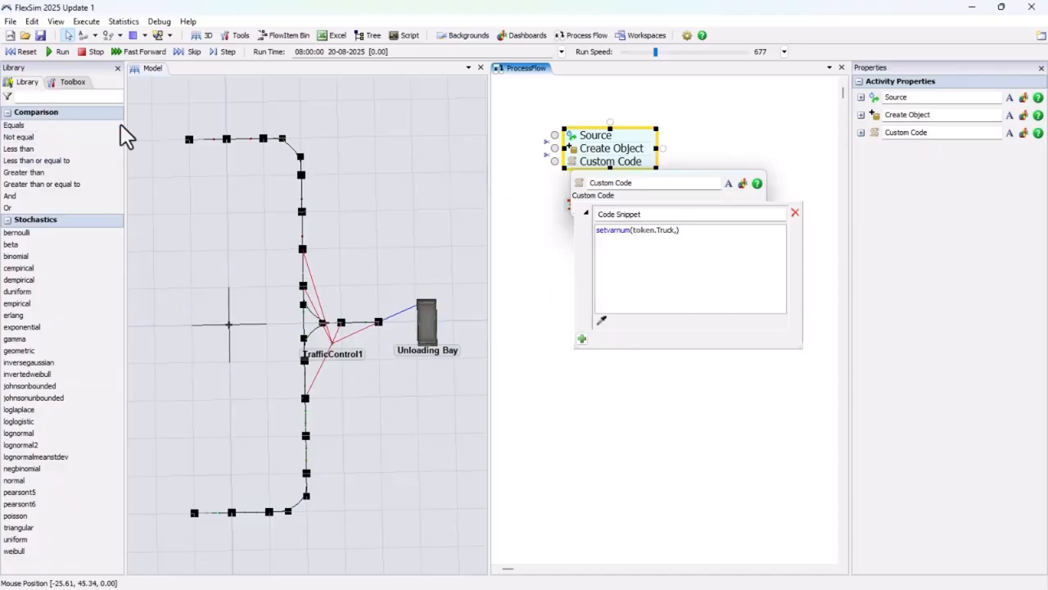
click(342, 164)
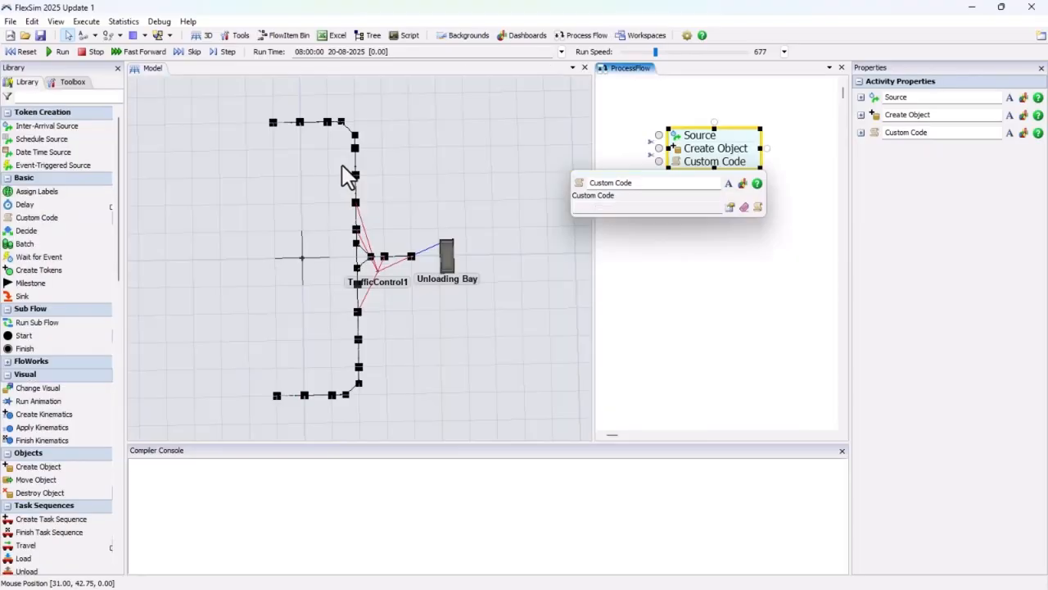
click(328, 171)
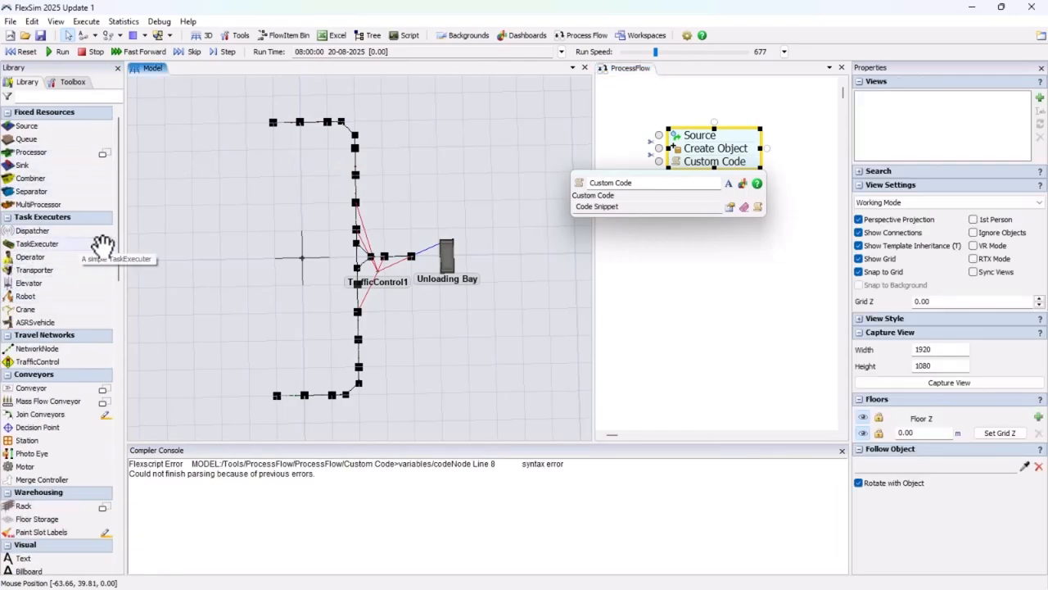
- Place a TaskExecuter on the open floor beside the travel network, select it and open the model tree
click(102, 245)
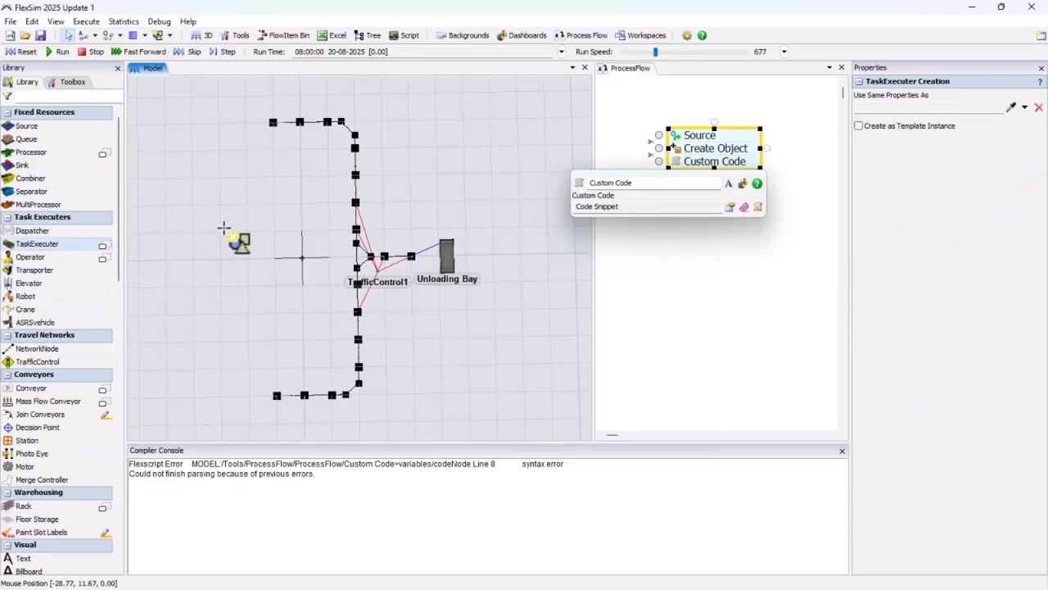
click(229, 231)
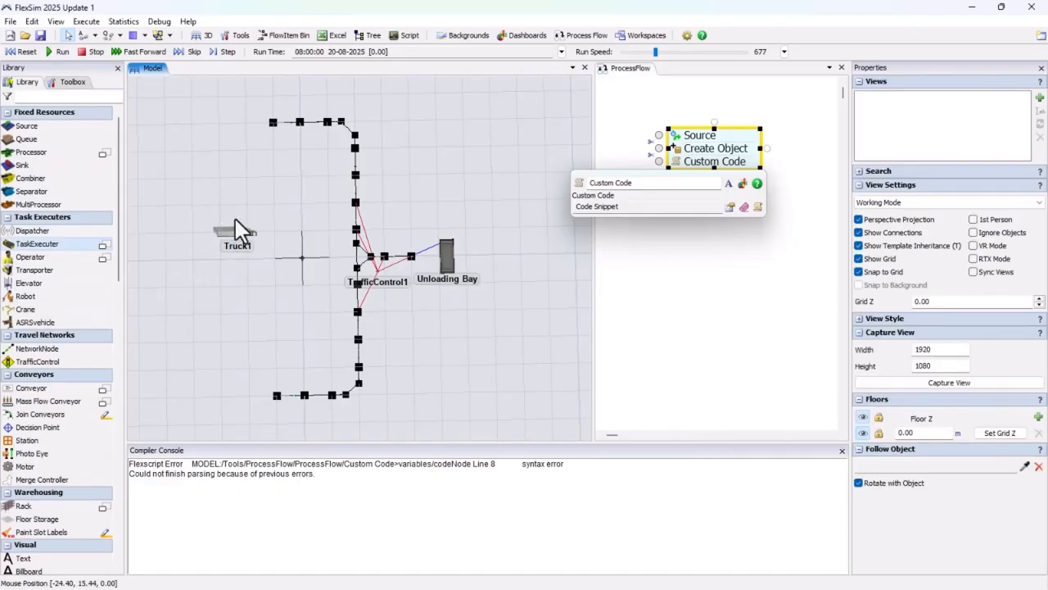
mouse_move(230, 238)
right_down()
mouse_move(237, 220)
mouse_move(229, 238)
right_up()
scroll(229, 238, up, 5)
scroll(229, 238, up, 3)
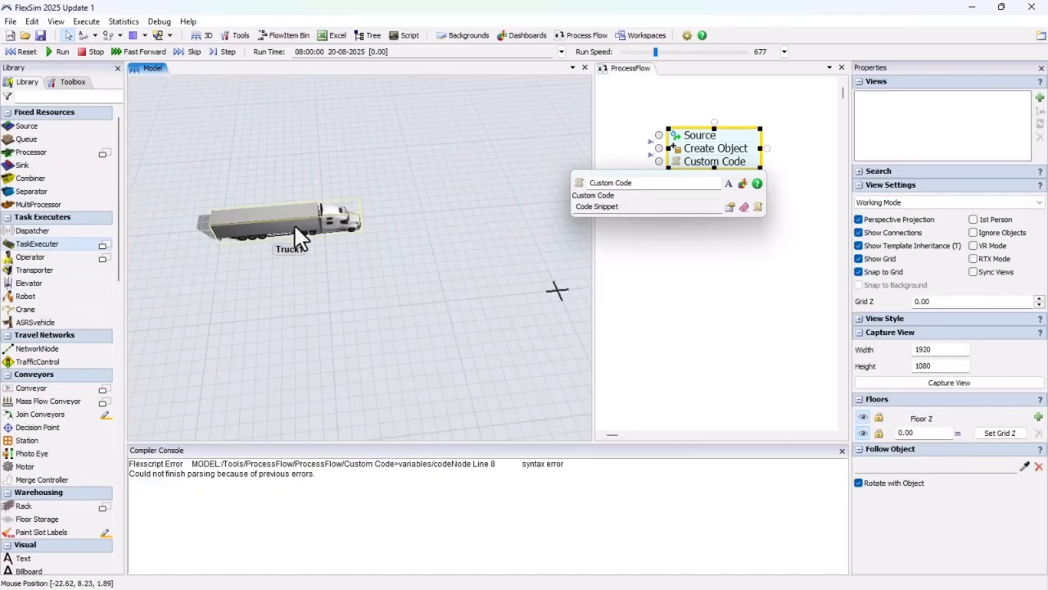
click(297, 236)
click(364, 37)
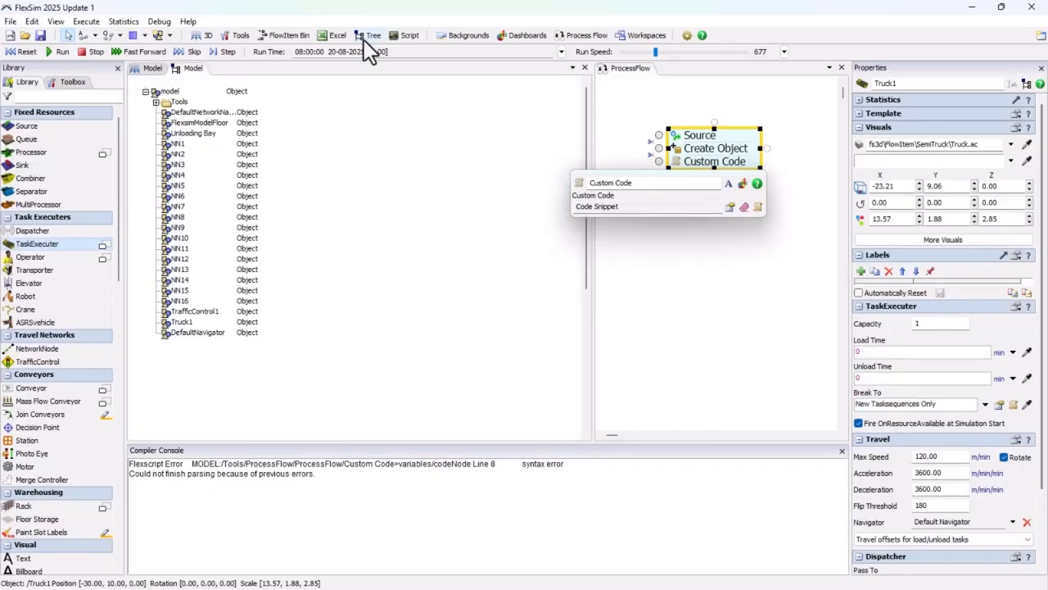
- Expand the Truck1 node in the model tree and examine its variables for the name of the maximum-speed variable
click(171, 321)
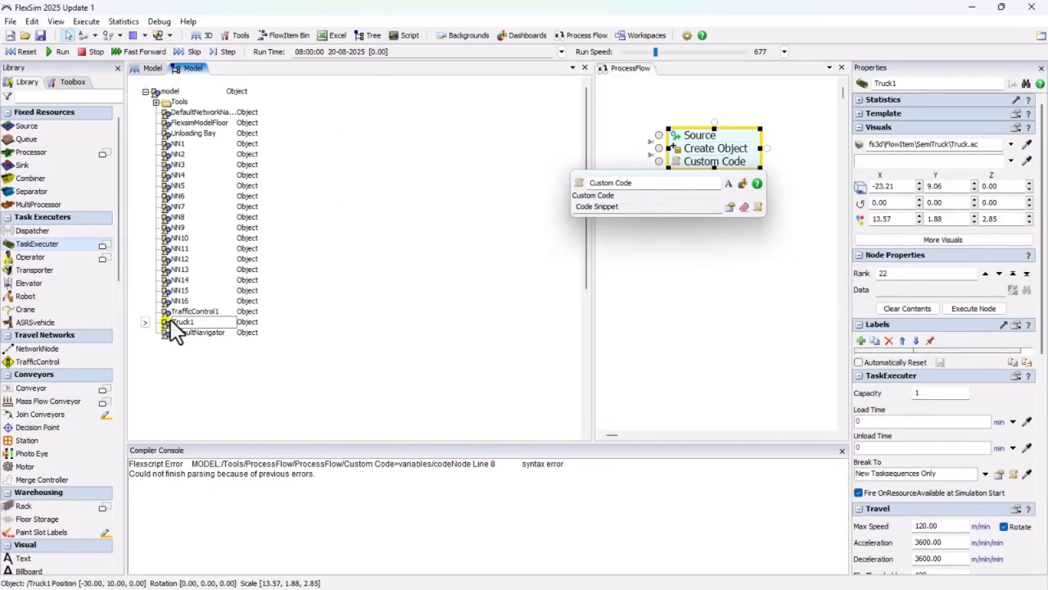
click(146, 321)
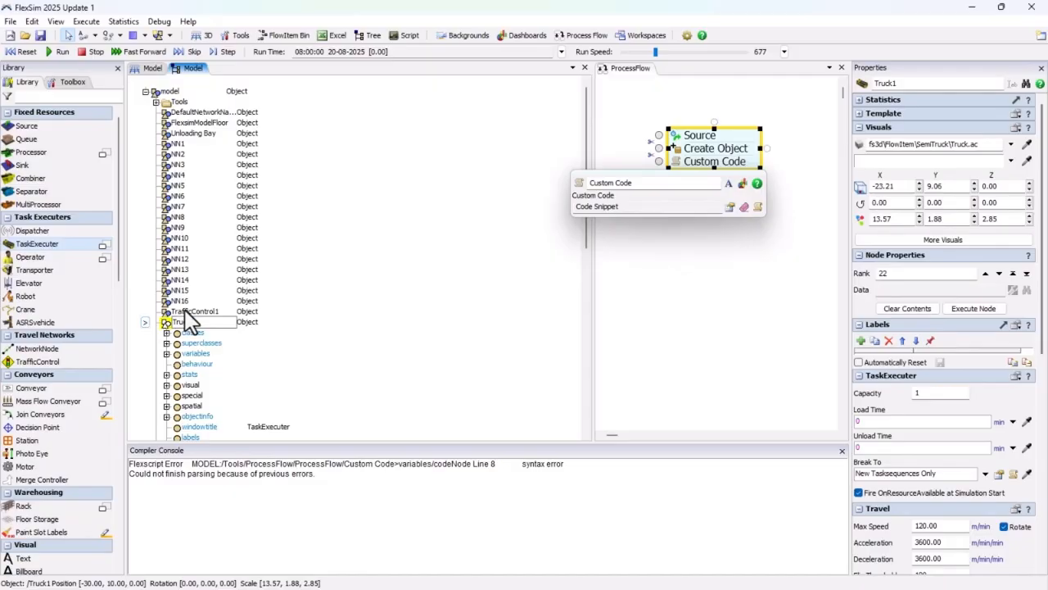
scroll(184, 309, down, 3)
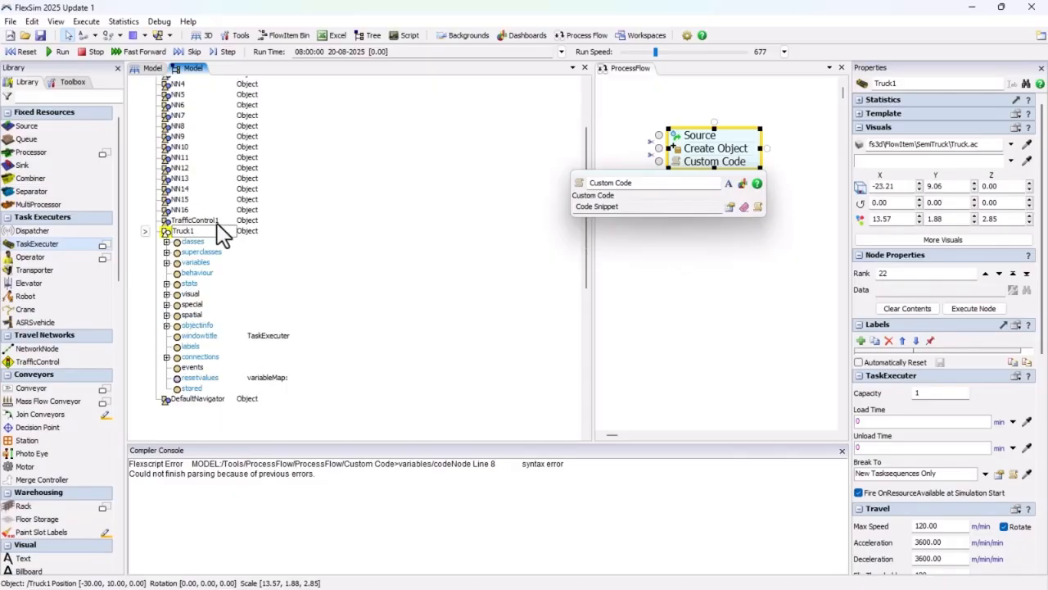
click(167, 263)
scroll(211, 288, down, 3)
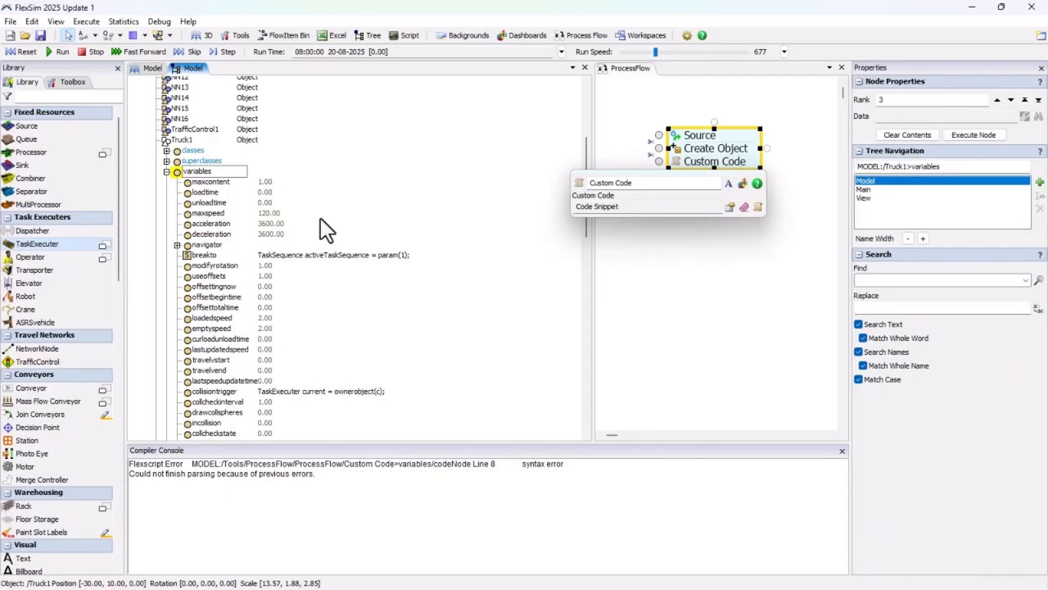
- Return to the 3D model view and delete the Truck1 TaskExecuter from the floor
click(155, 67)
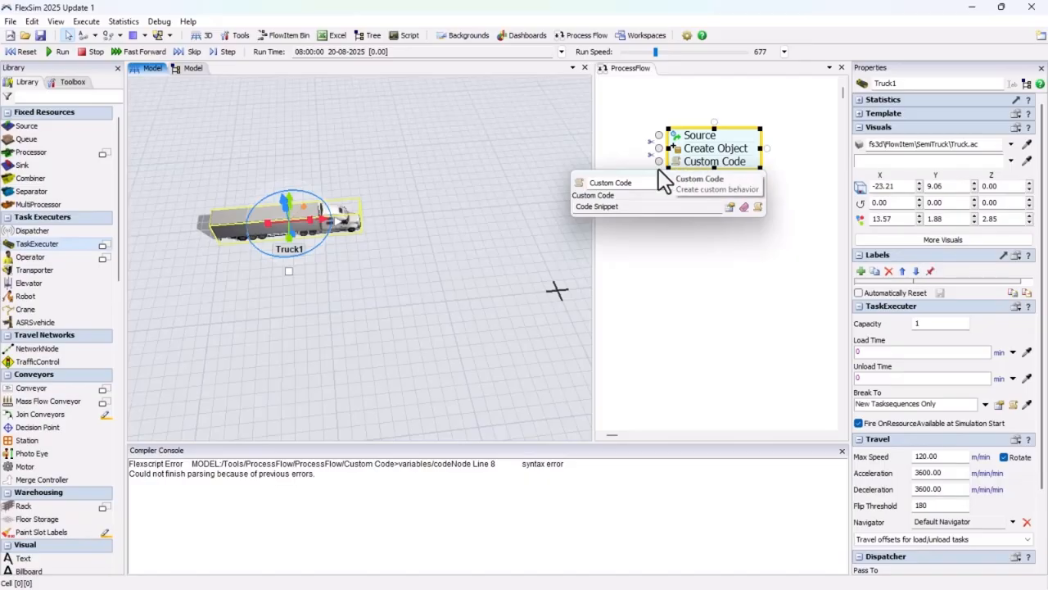
click(319, 225)
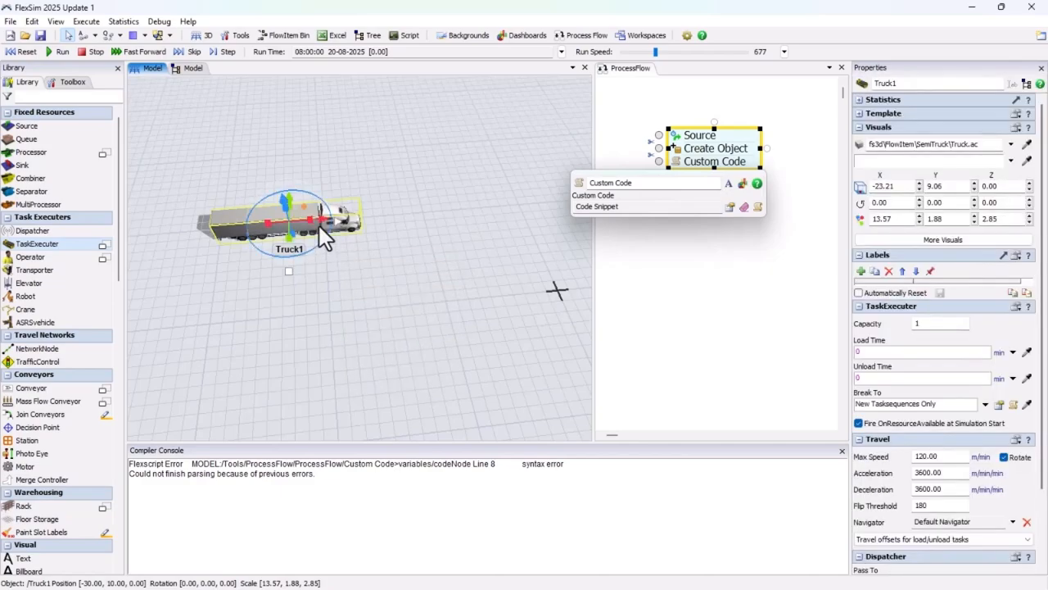
key(Delete)
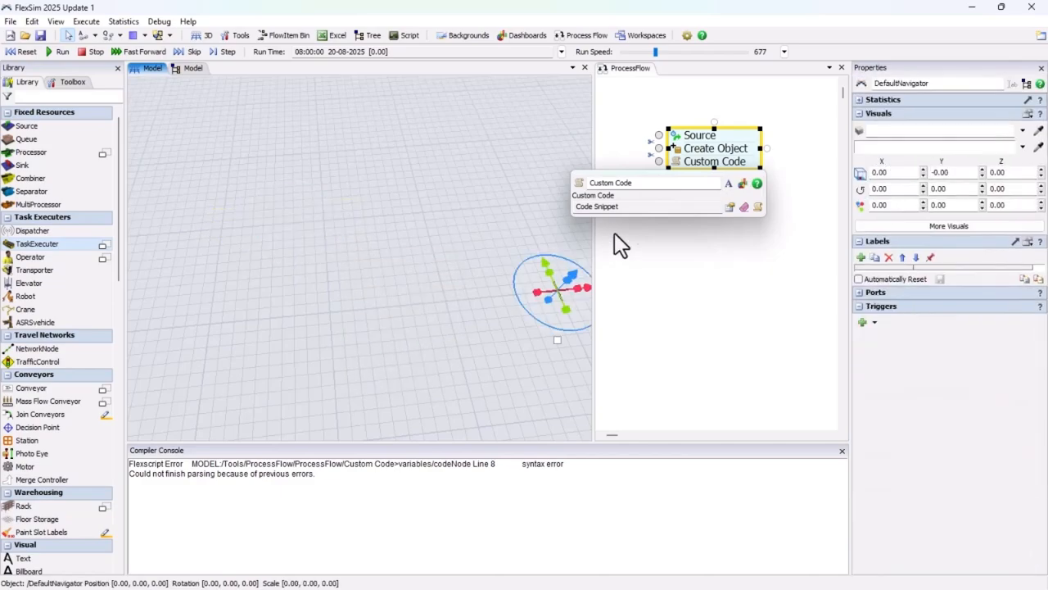
- Complete the Custom Code snippet as setvarnum(token.Truck,"maxspeed",10); and close the editor
click(730, 207)
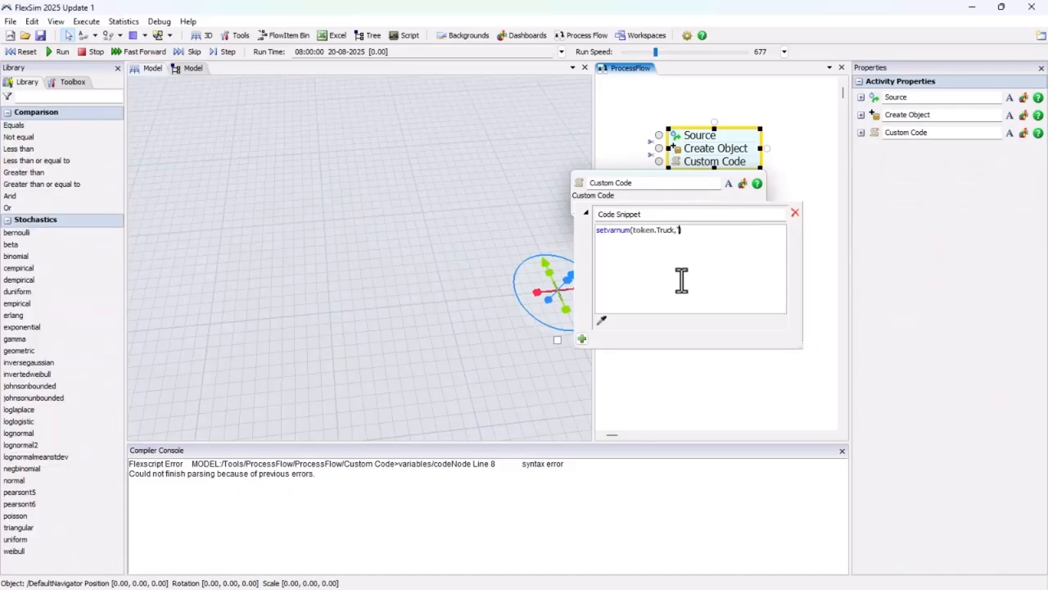
text(")
text(maxspeed)
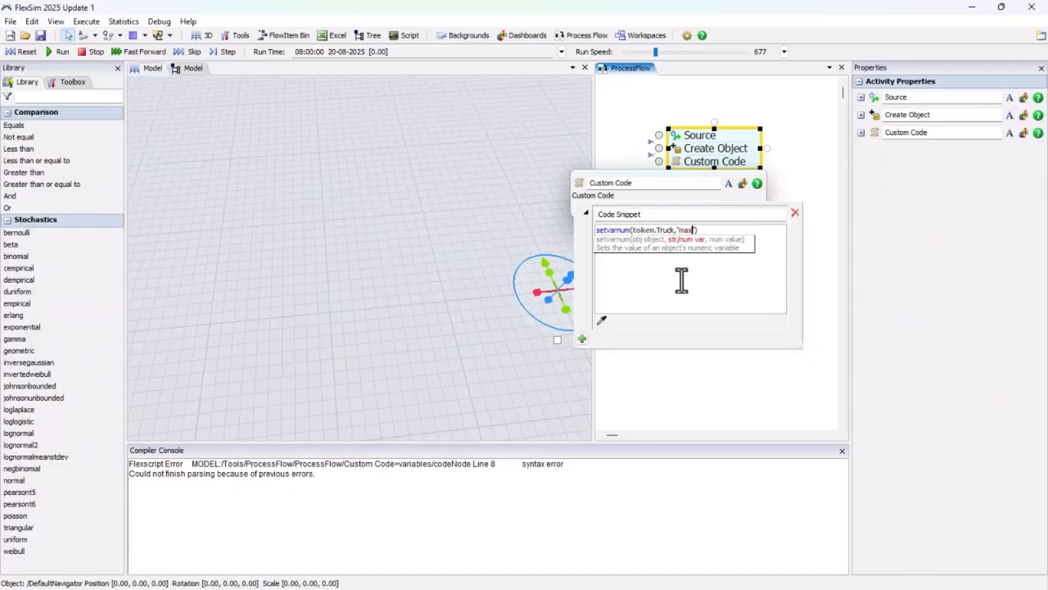
text(", 10);)
click(683, 281)
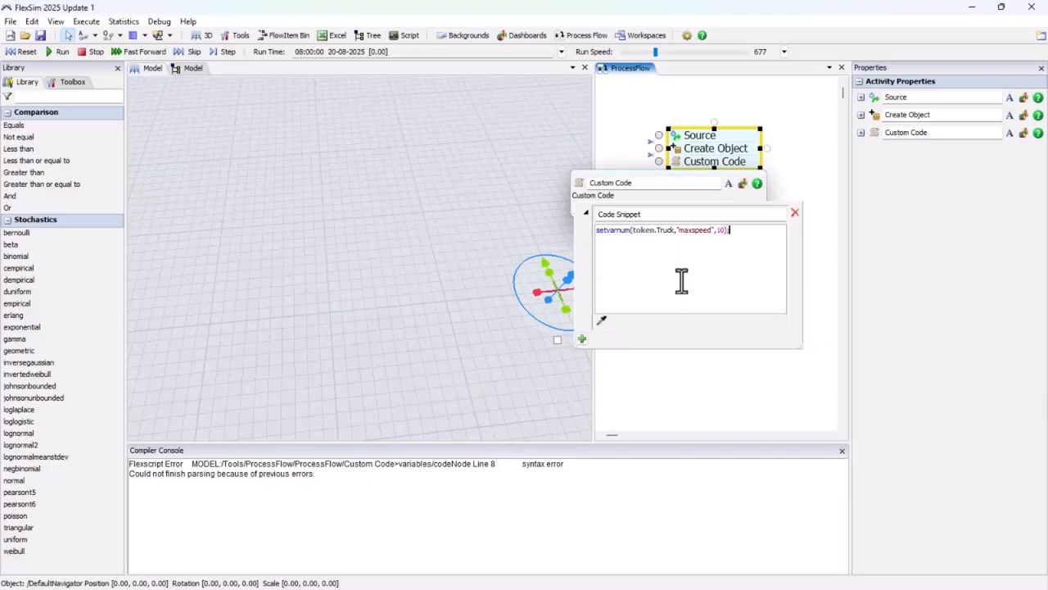
click(813, 214)
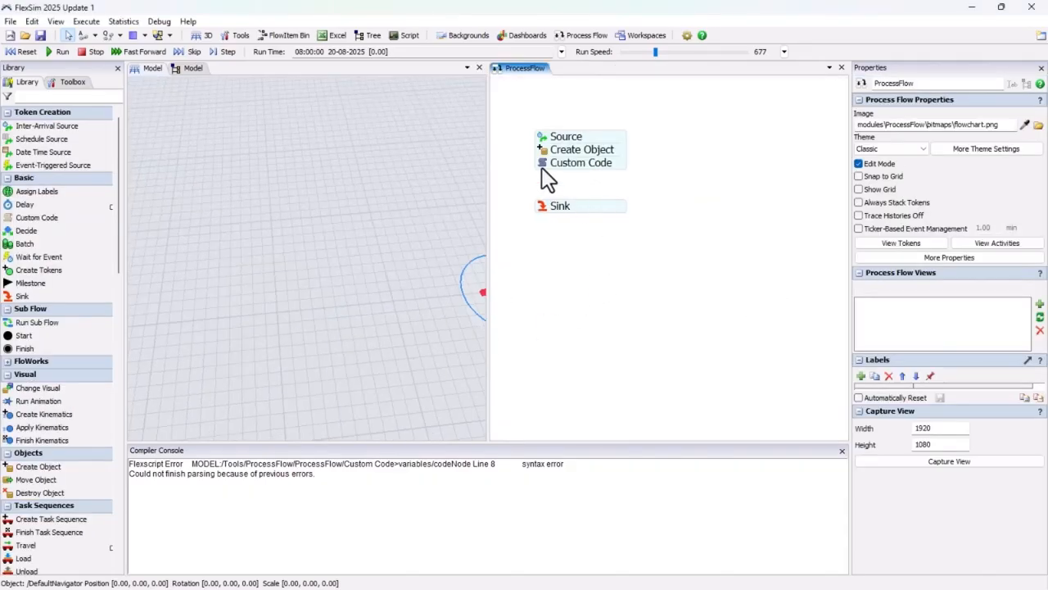
- Add a Travel activity to the process flow directly below Custom Code
drag(444, 266, 255, 274)
drag(350, 275, 283, 276)
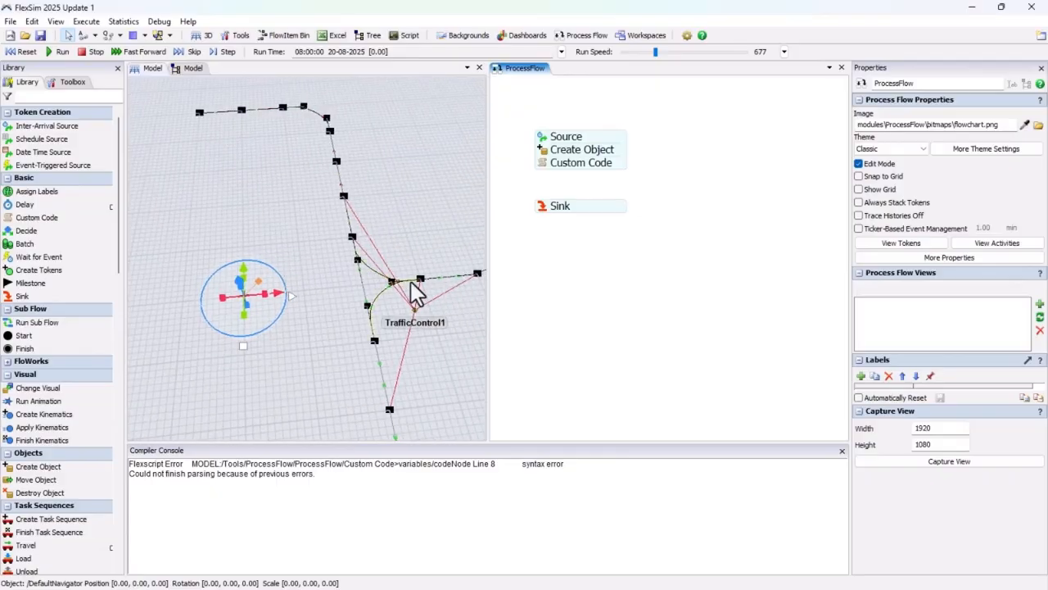
drag(429, 279, 317, 276)
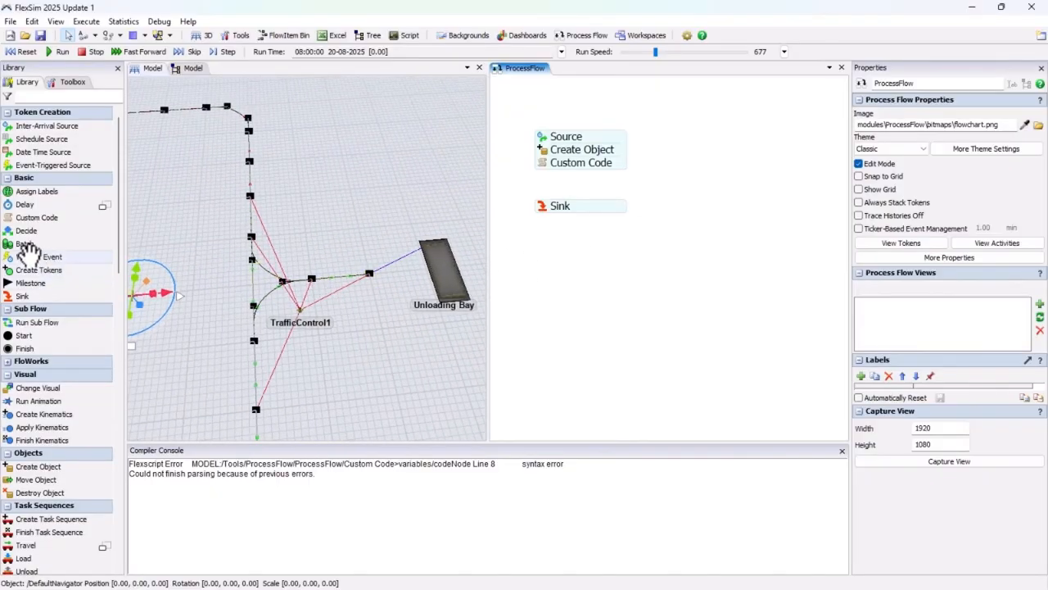
scroll(28, 256, down, 1)
scroll(29, 255, down, 2)
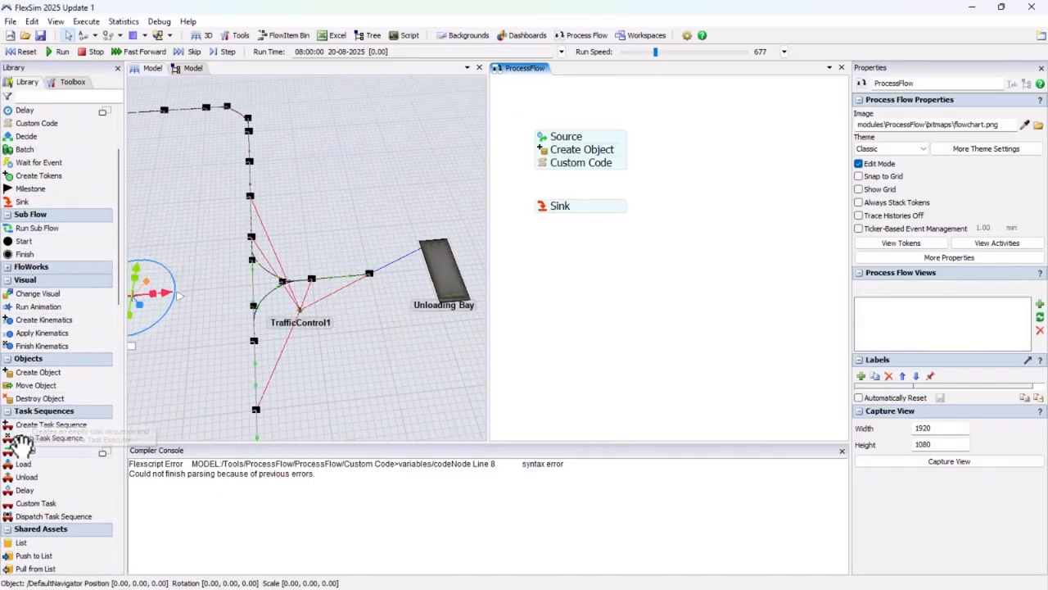
drag(39, 449, 584, 175)
click(583, 278)
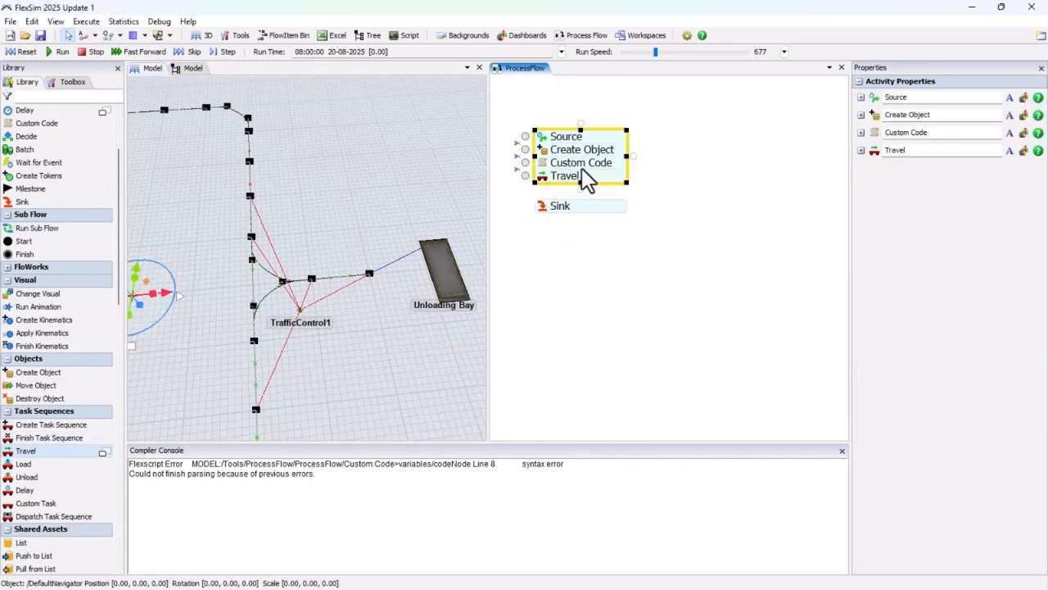
- Rename the Custom Code activity as Truck MaxSpeed
click(940, 132)
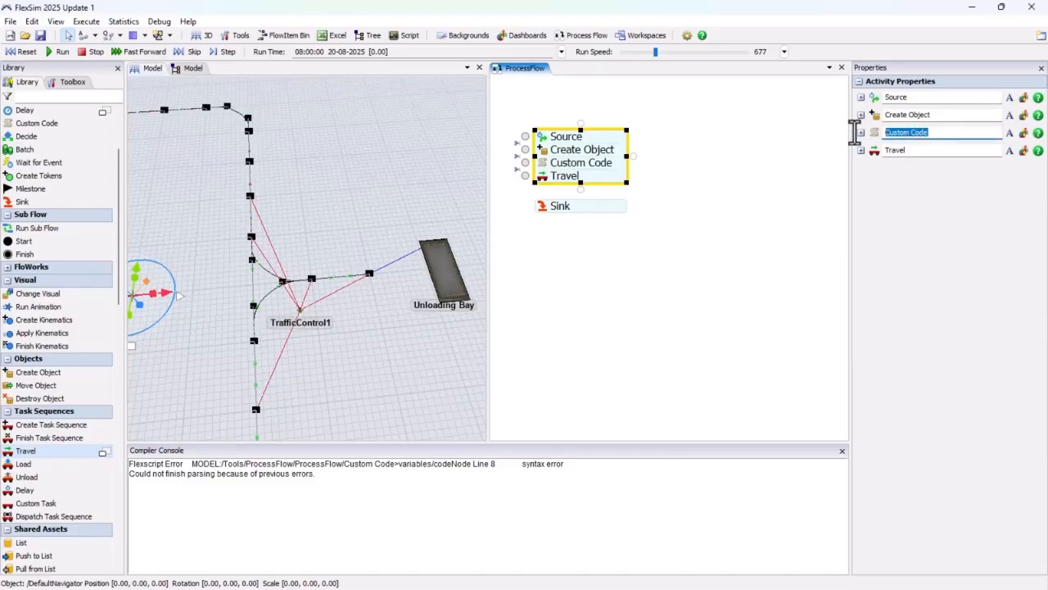
key(BackSpace)
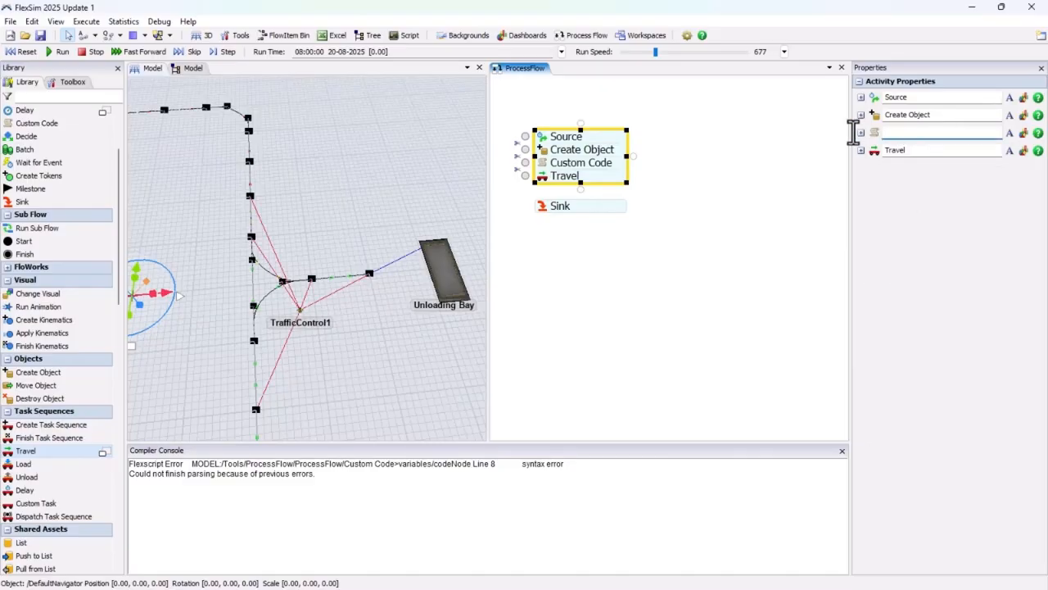
text(Truck MaxSpeed)
key(Return)
click(747, 269)
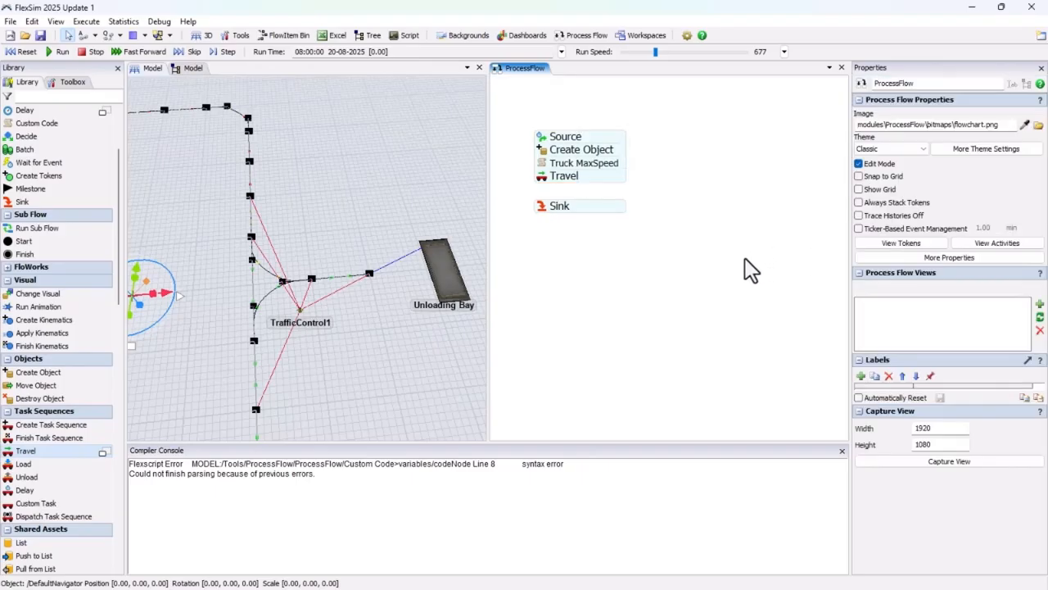
- Configure the Travel activity with executer token.Truck and the network node NN2 as destination, and attach the Sink below it
double_click(543, 180)
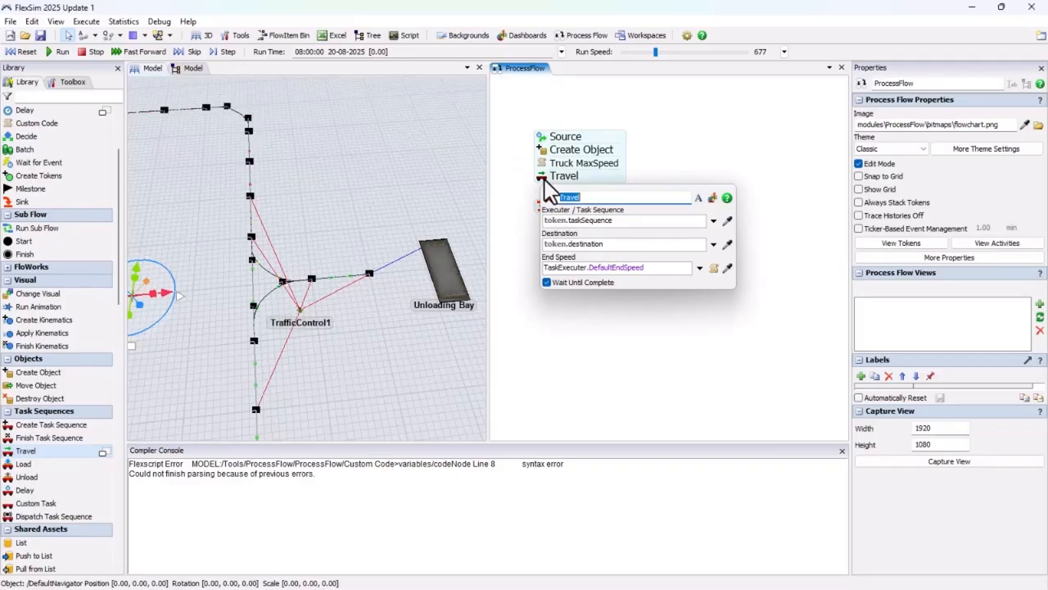
click(713, 221)
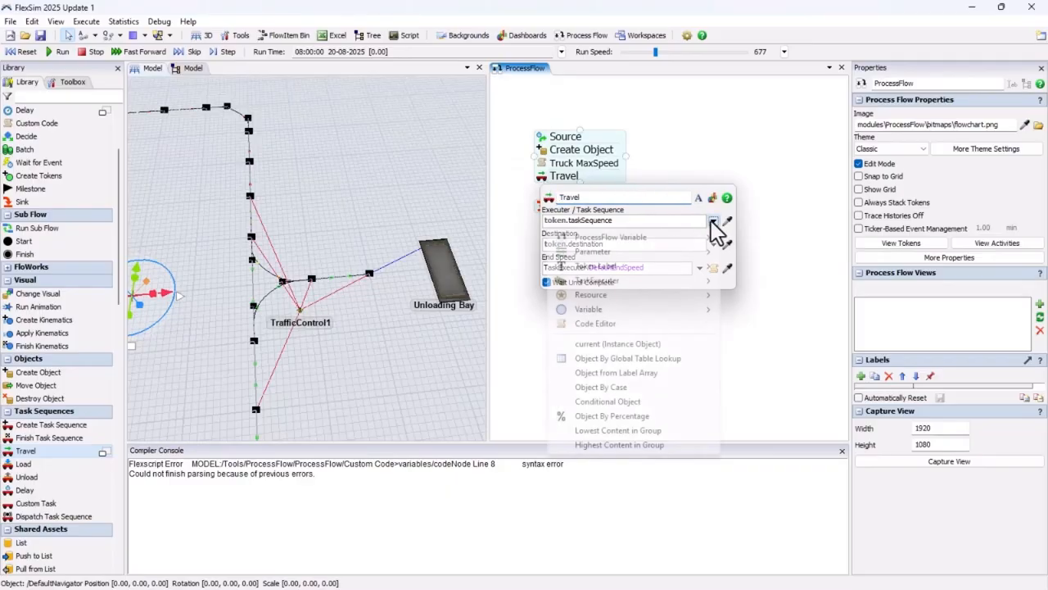
mouse_move(667, 283)
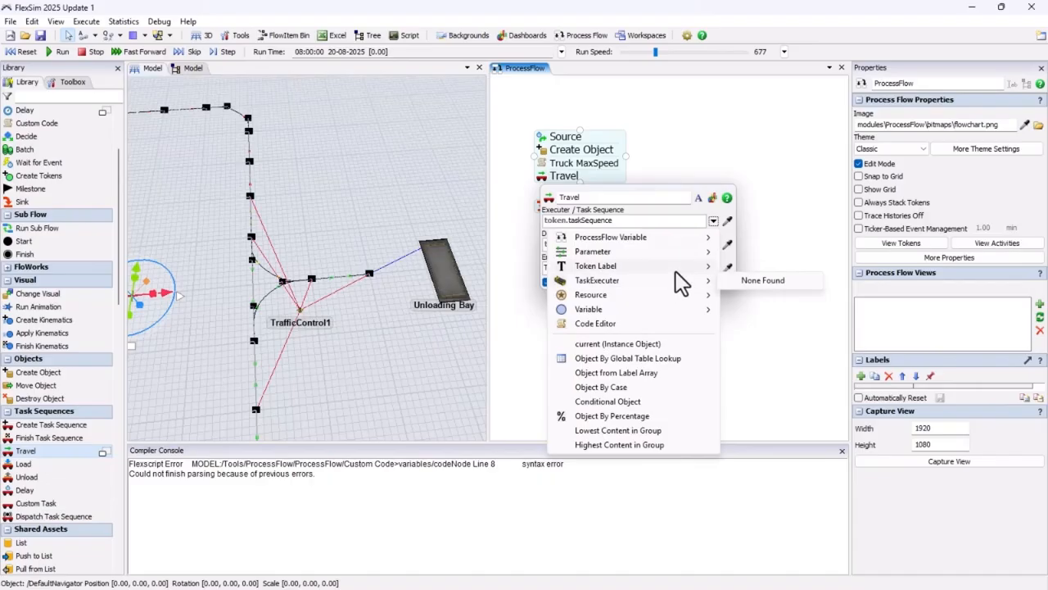
click(743, 278)
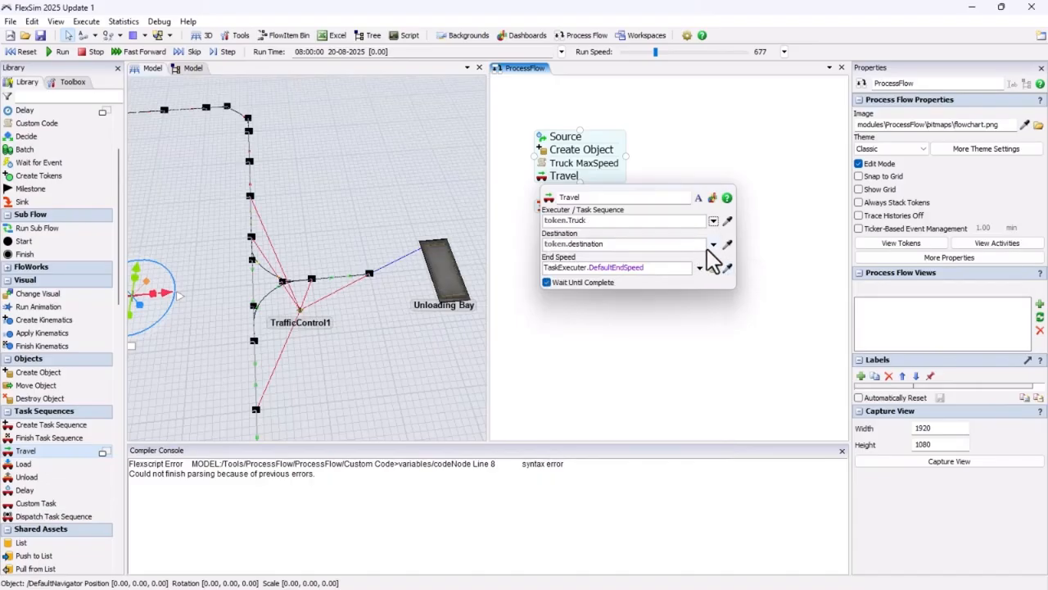
click(728, 244)
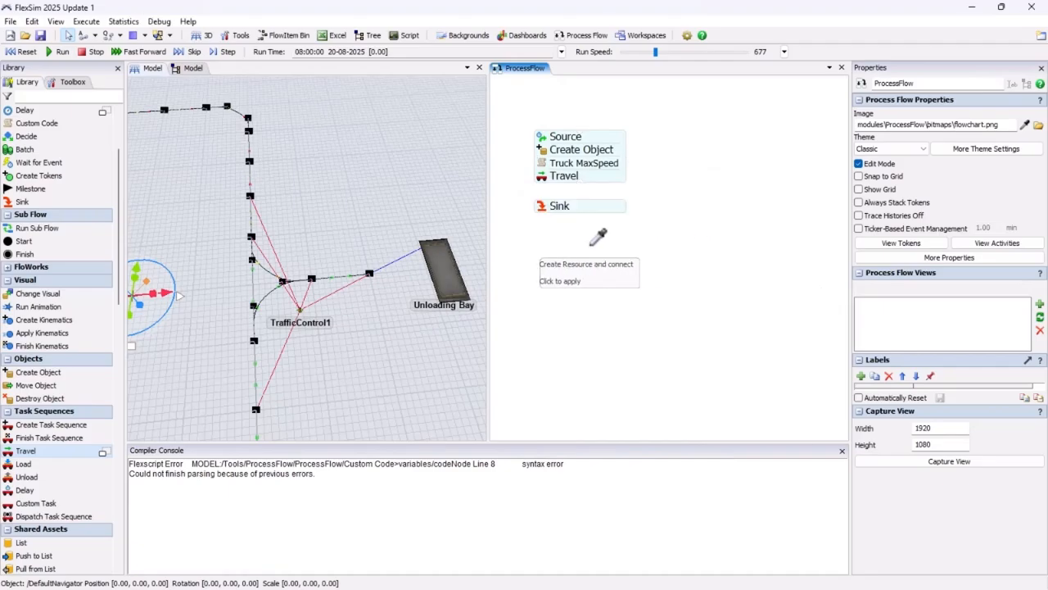
click(379, 276)
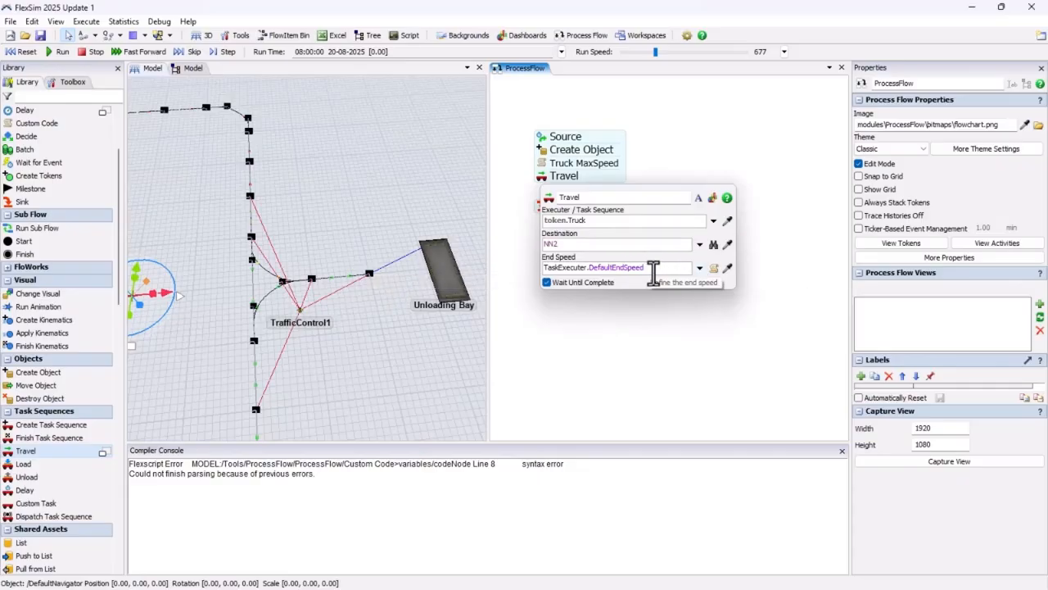
click(653, 269)
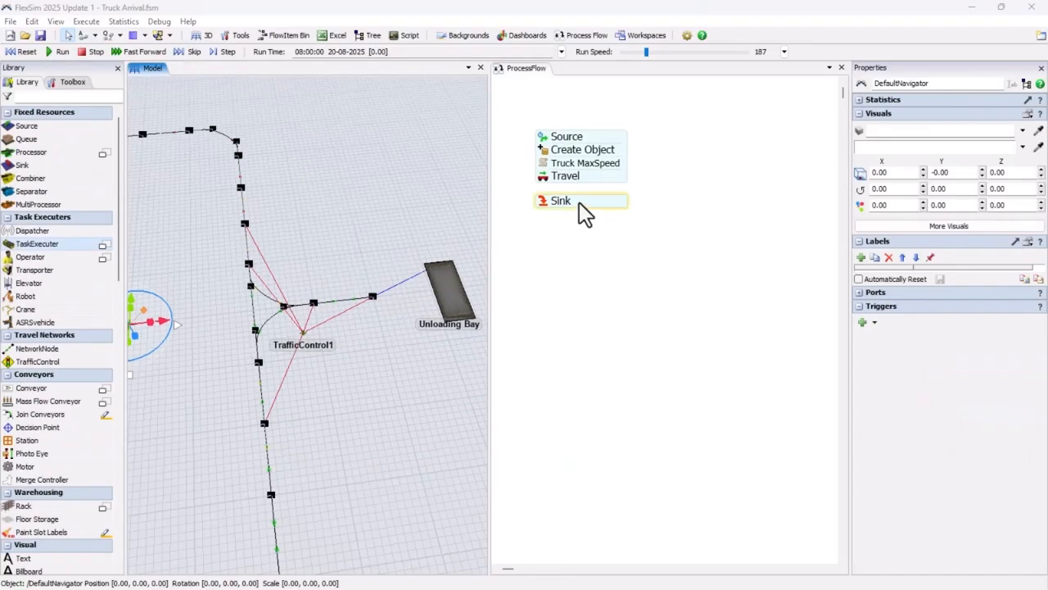
drag(579, 203, 577, 195)
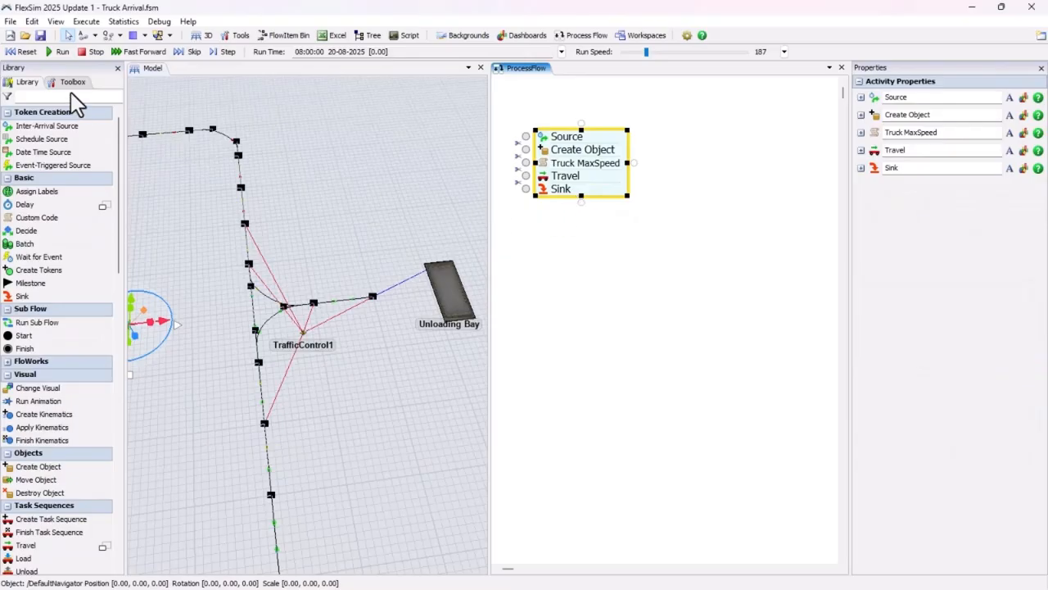
- Run the simulation from a reset to check the trucks' travel to the unloading bay, lower the run speed to 105, and reset the model
click(26, 54)
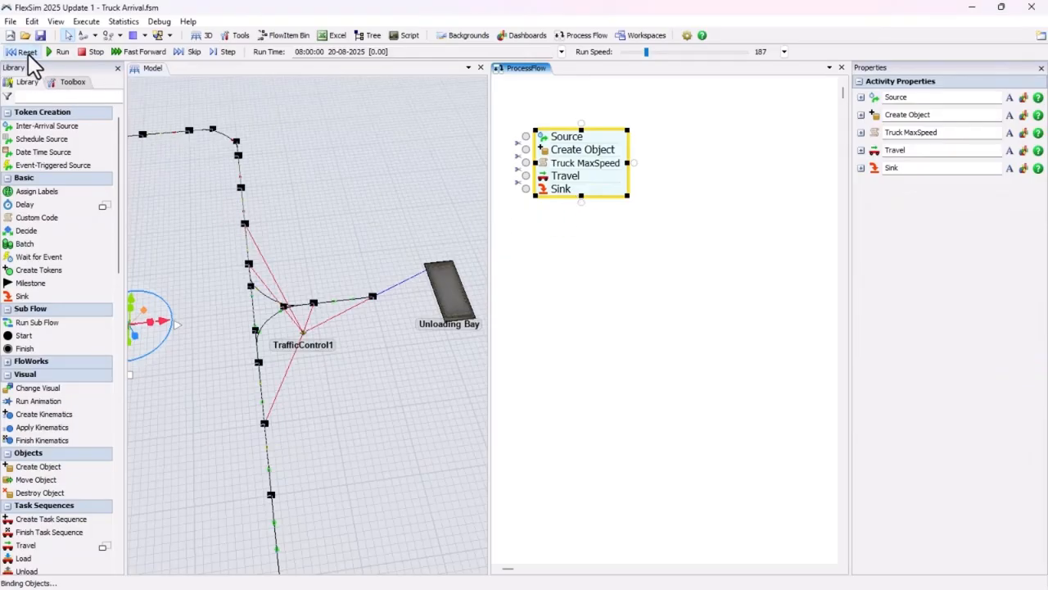
drag(235, 194, 263, 199)
drag(208, 176, 235, 163)
scroll(222, 176, down, 3)
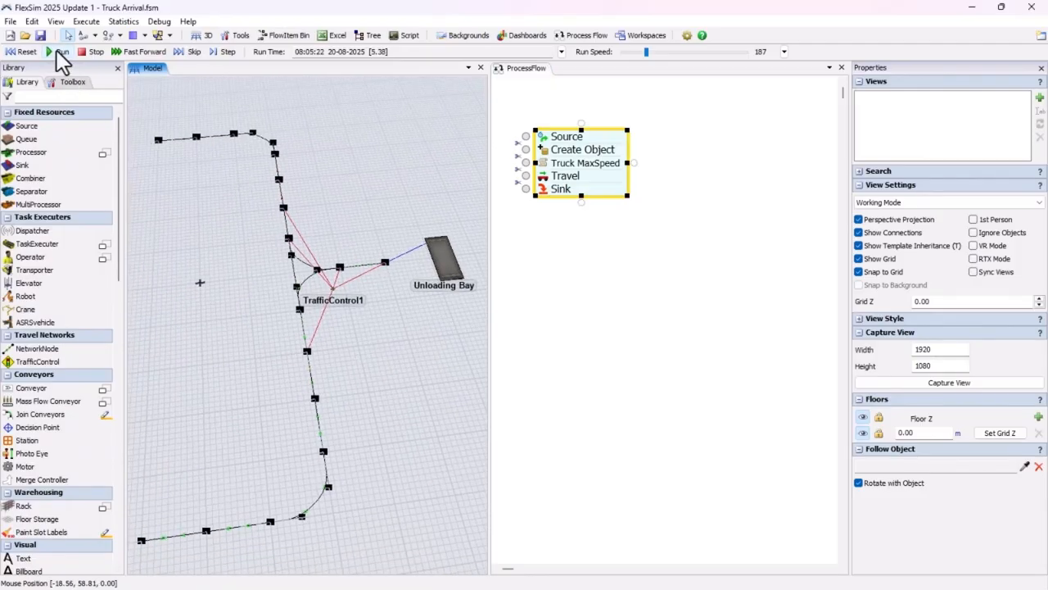
drag(647, 54, 644, 54)
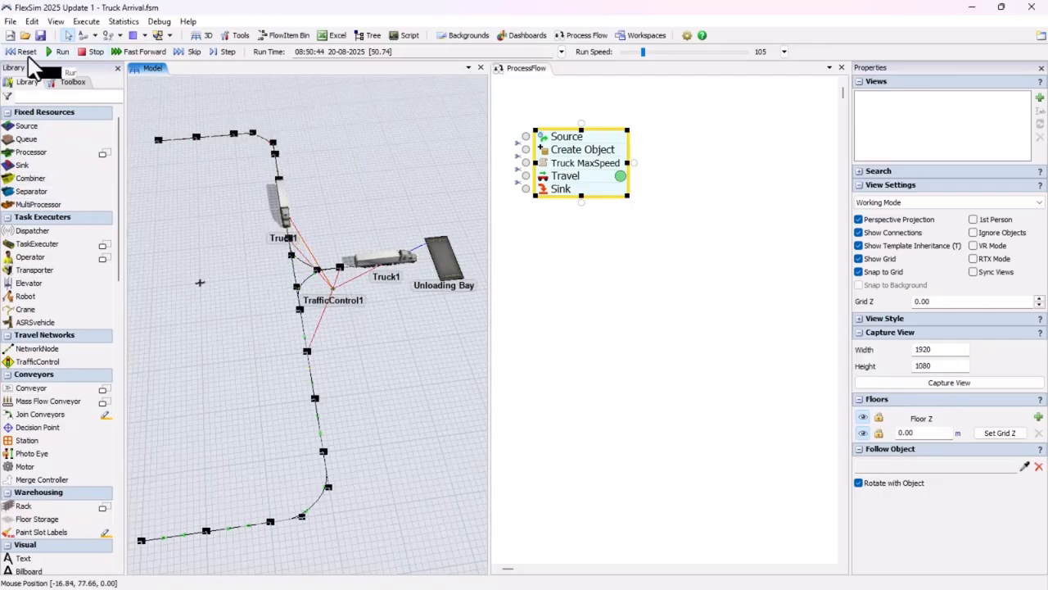
click(24, 54)
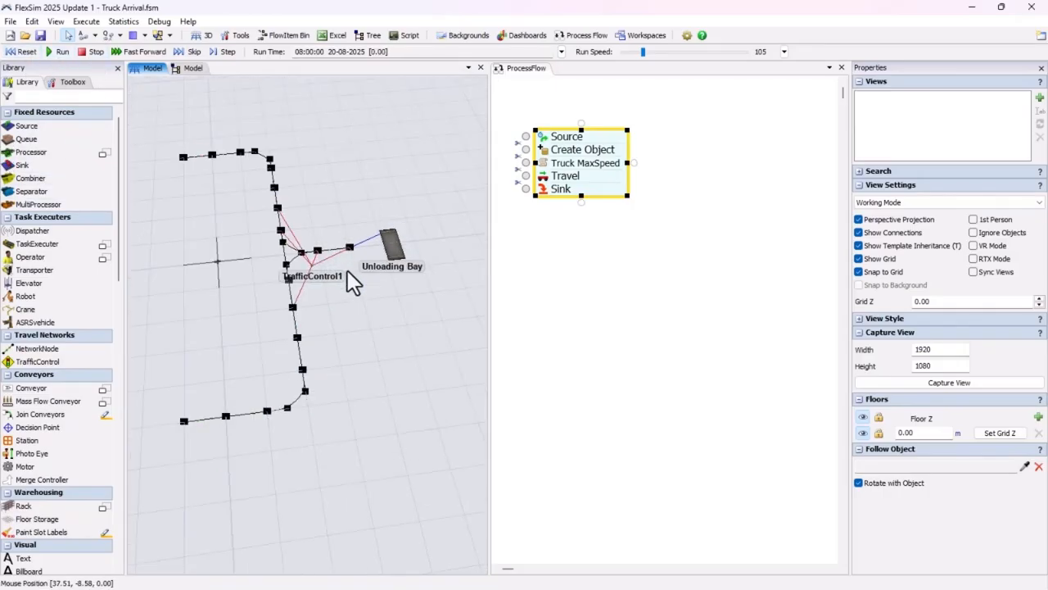
- Detach the Sink from the activity block and place it below Travel with a gap between them
drag(347, 270, 358, 300)
drag(399, 258, 359, 284)
scroll(358, 283, up, 3)
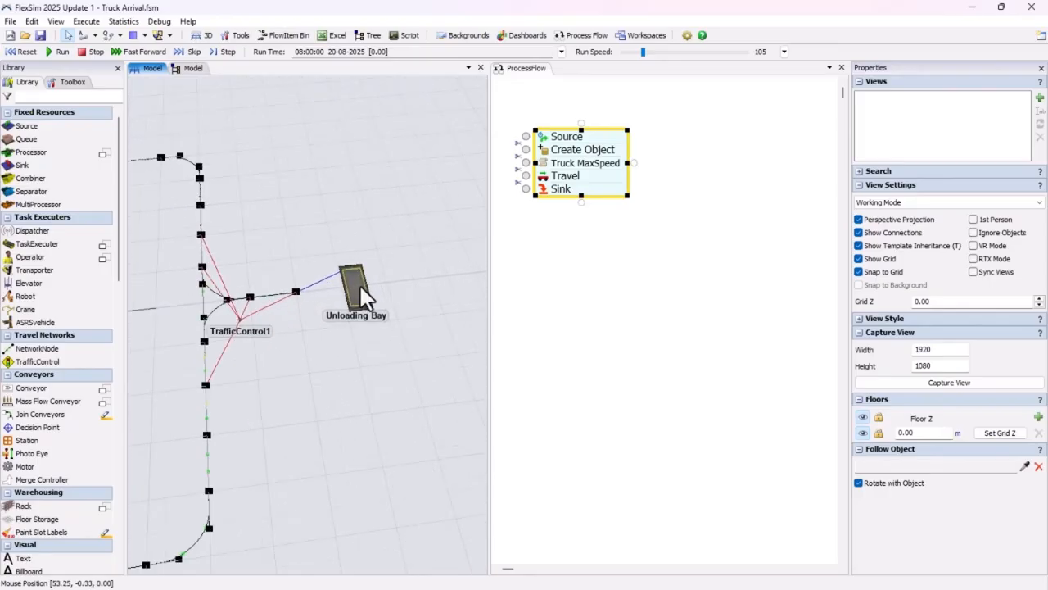
scroll(359, 284, up, 1)
scroll(340, 290, up, 3)
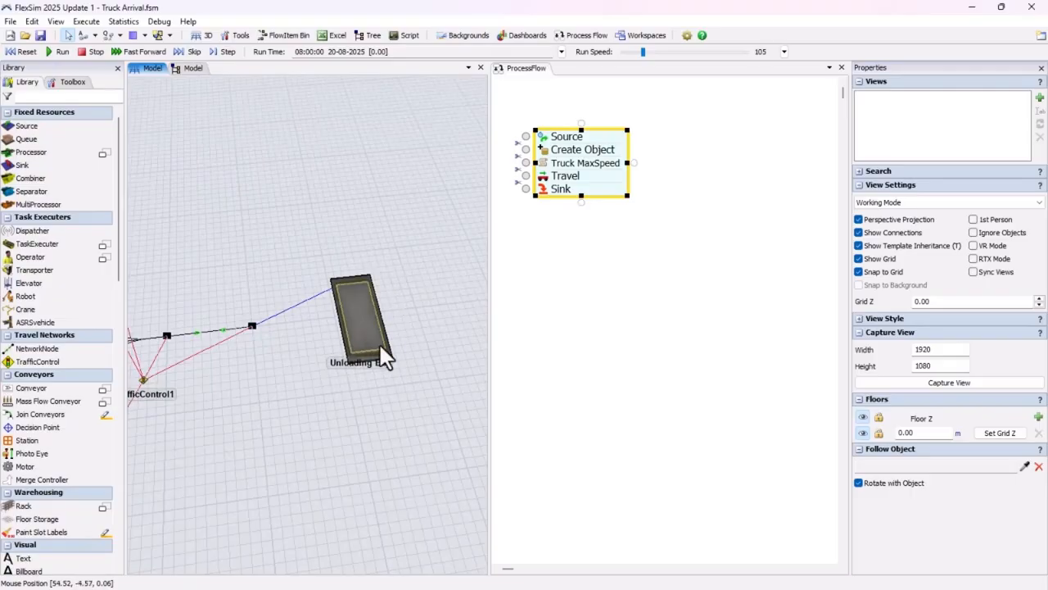
scroll(379, 344, down, 3)
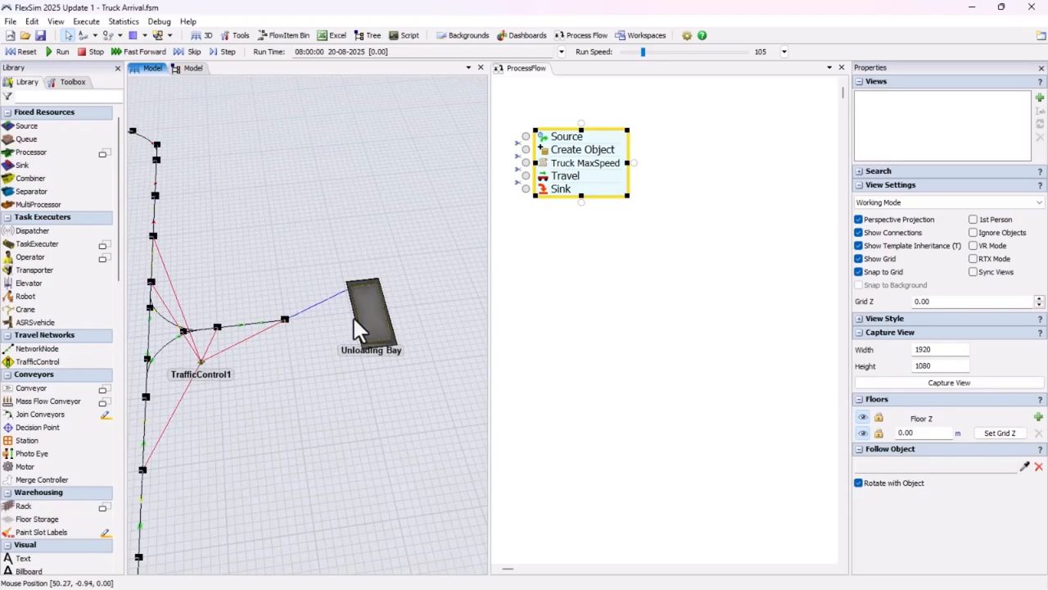
click(557, 197)
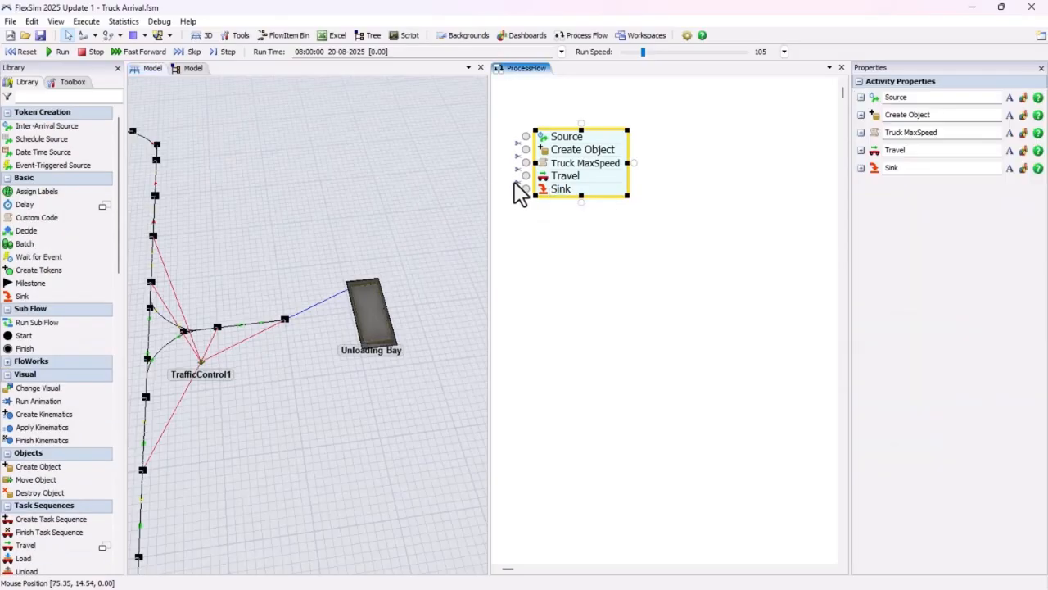
drag(528, 189, 571, 217)
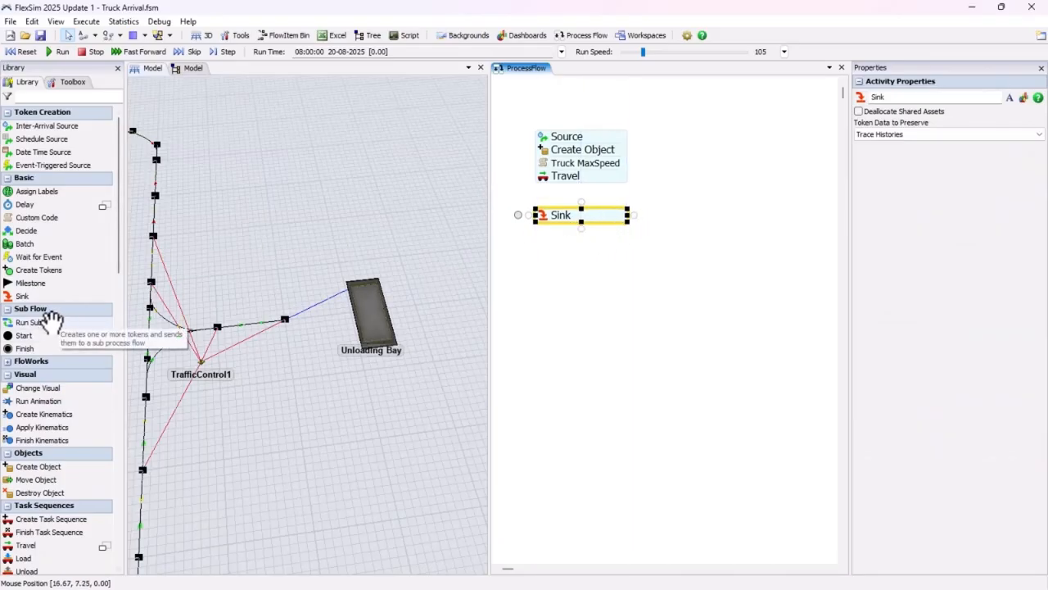
- Attach a Run Sub Flow activity named Sub Flow: For Batch below Travel, and rename Travel as Travel to Unloading Bay
drag(33, 320, 580, 188)
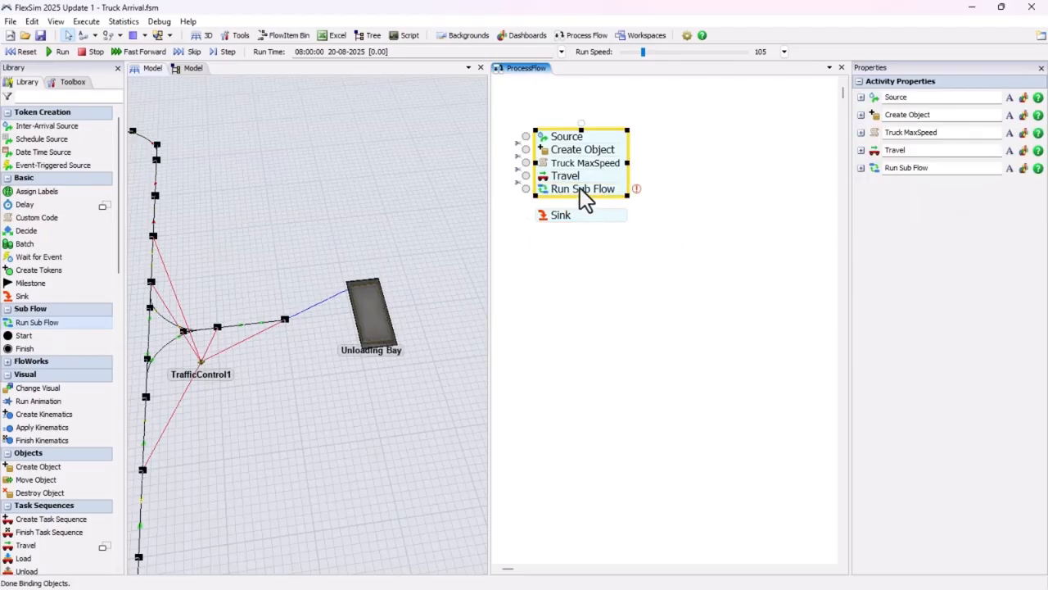
click(935, 168)
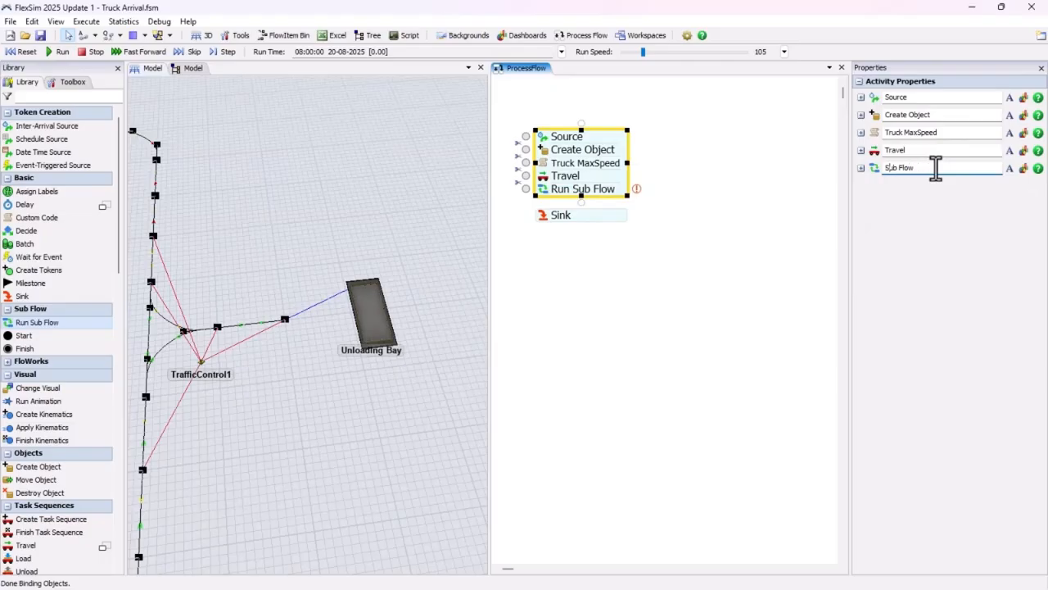
click(923, 151)
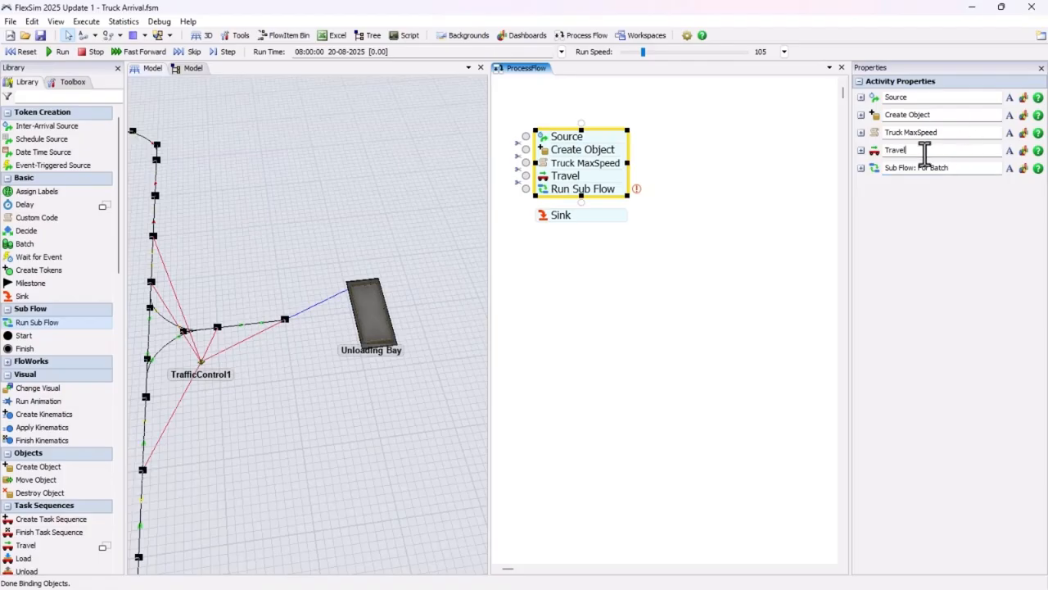
text(to Unloading Bay)
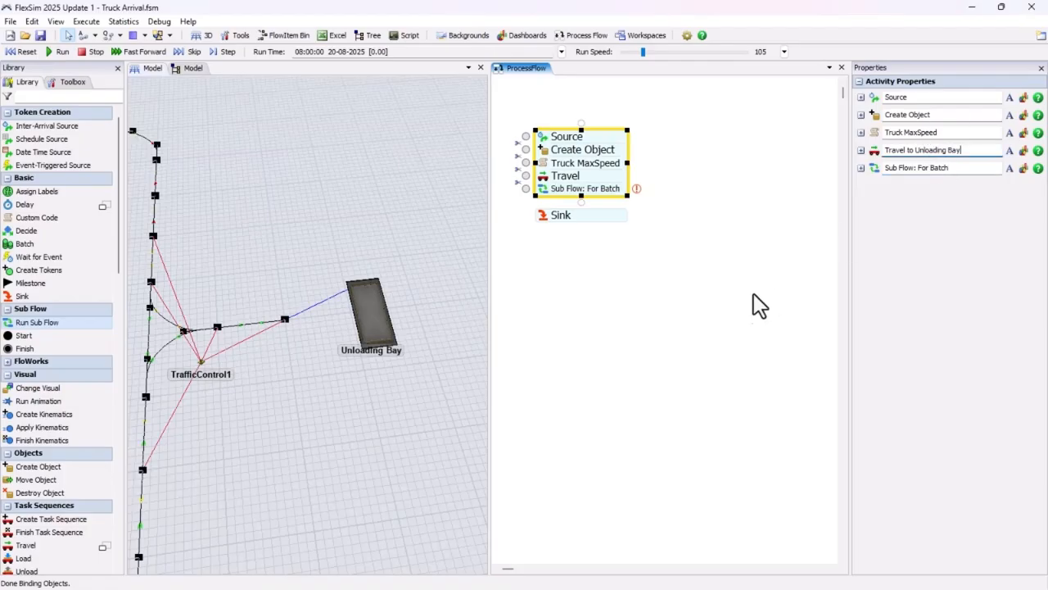
click(754, 293)
- Widen the main activity block to fit its longer names, and move the Sink lower with a matching width
click(625, 192)
drag(628, 195, 639, 236)
click(621, 216)
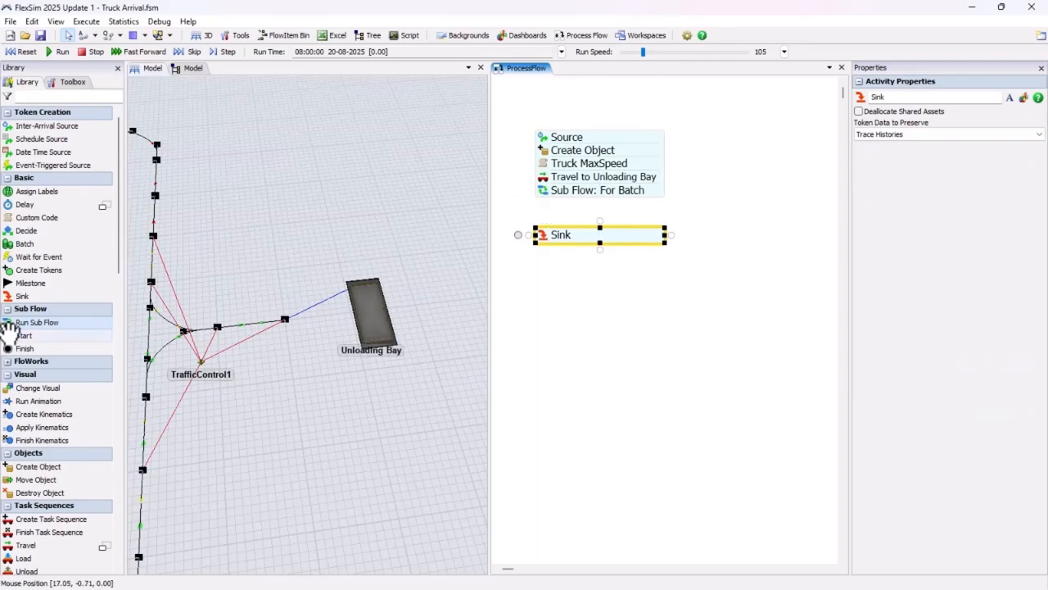
- Place a Start activity beside the main block and a Finish activity aligned below it with a gap between them
click(18, 335)
click(728, 148)
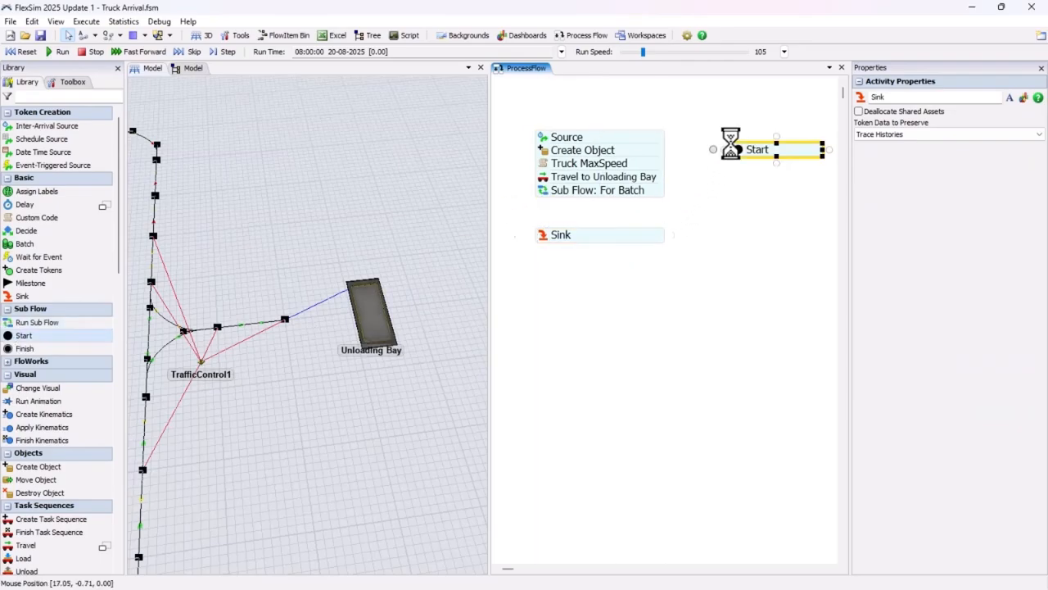
click(25, 348)
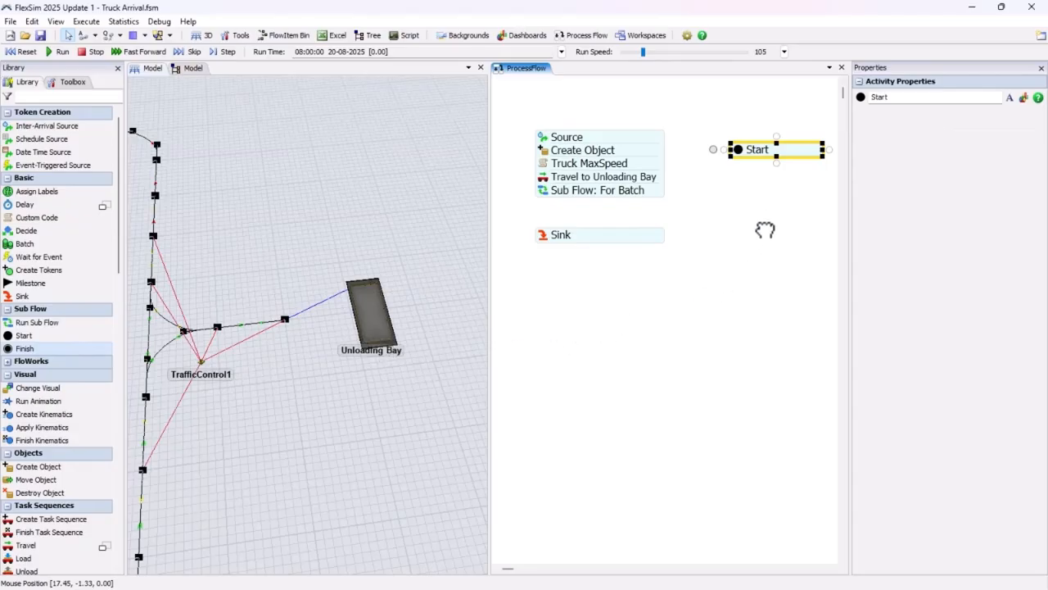
click(739, 202)
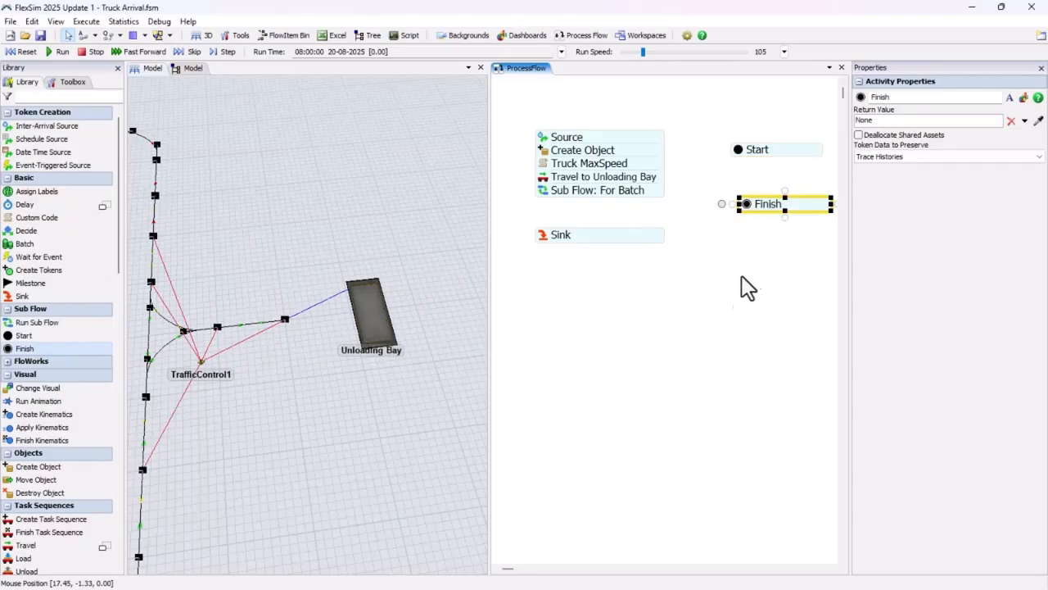
click(730, 305)
drag(779, 204, 764, 206)
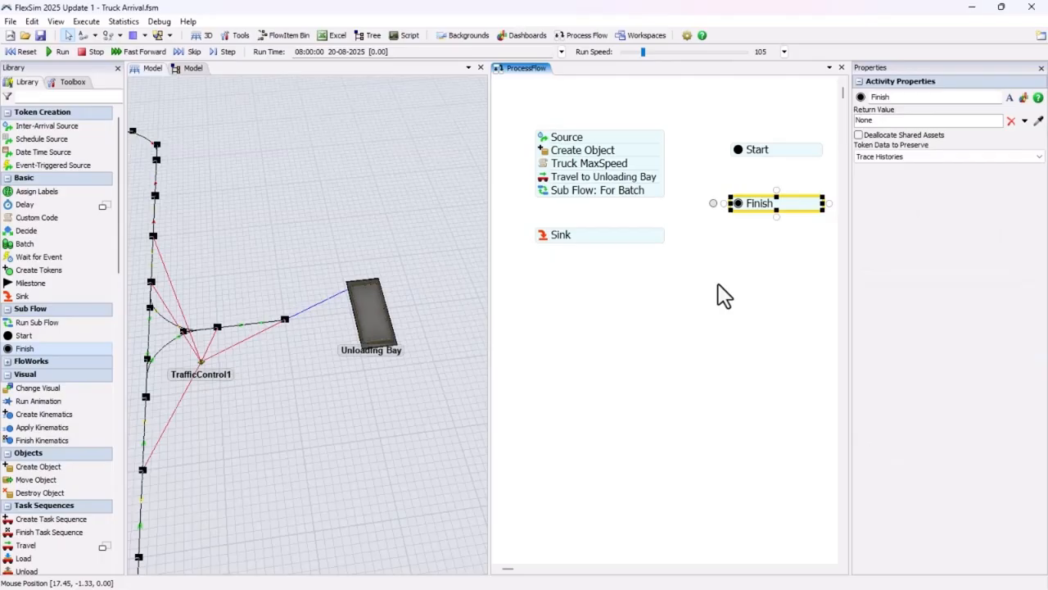
- Link the Sub Flow: For Batch activity to the Start activity
click(646, 197)
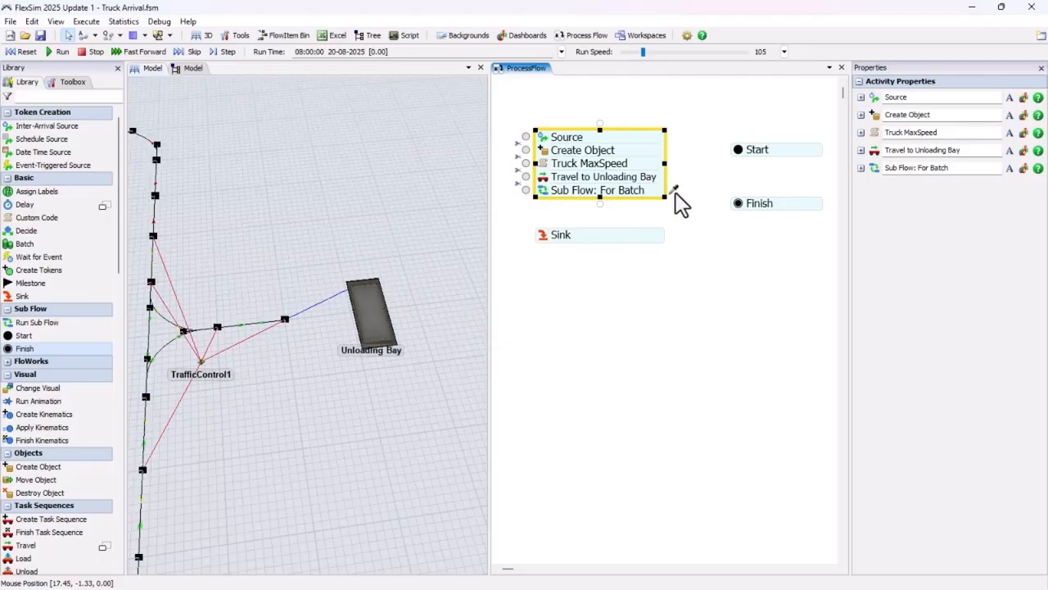
click(675, 192)
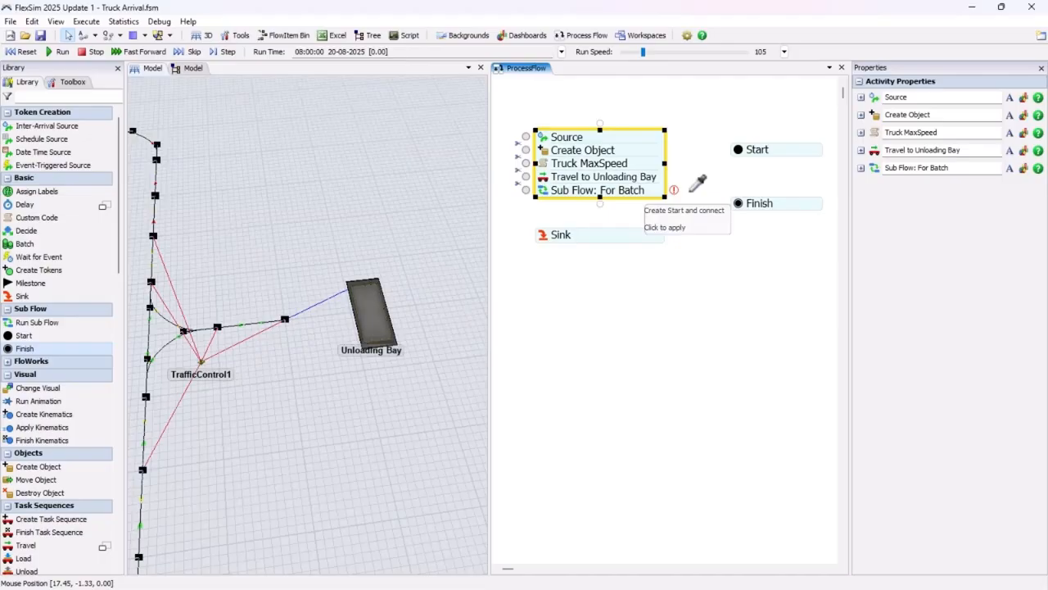
click(740, 149)
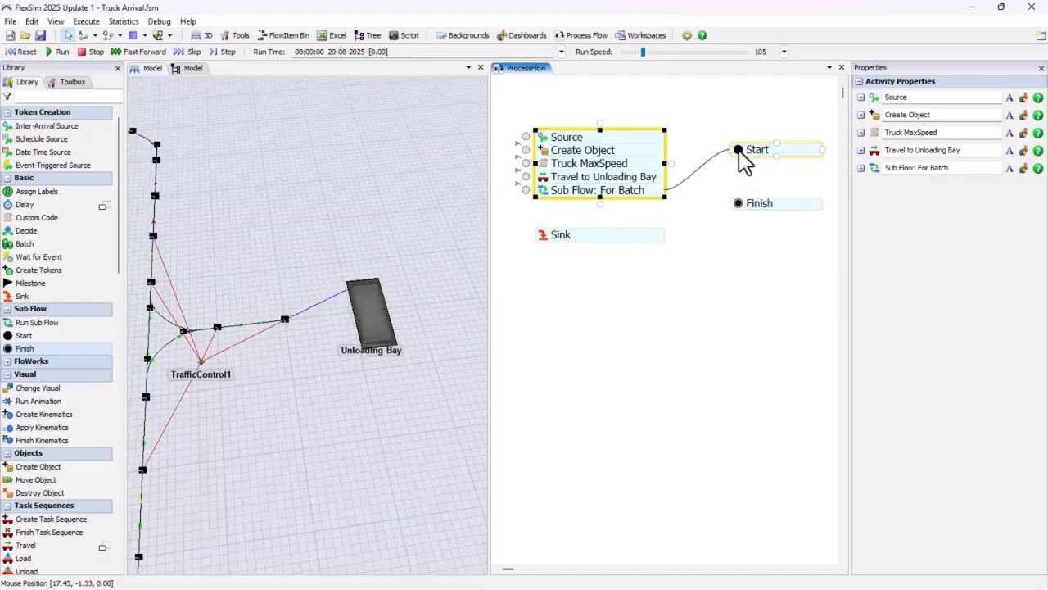
click(745, 260)
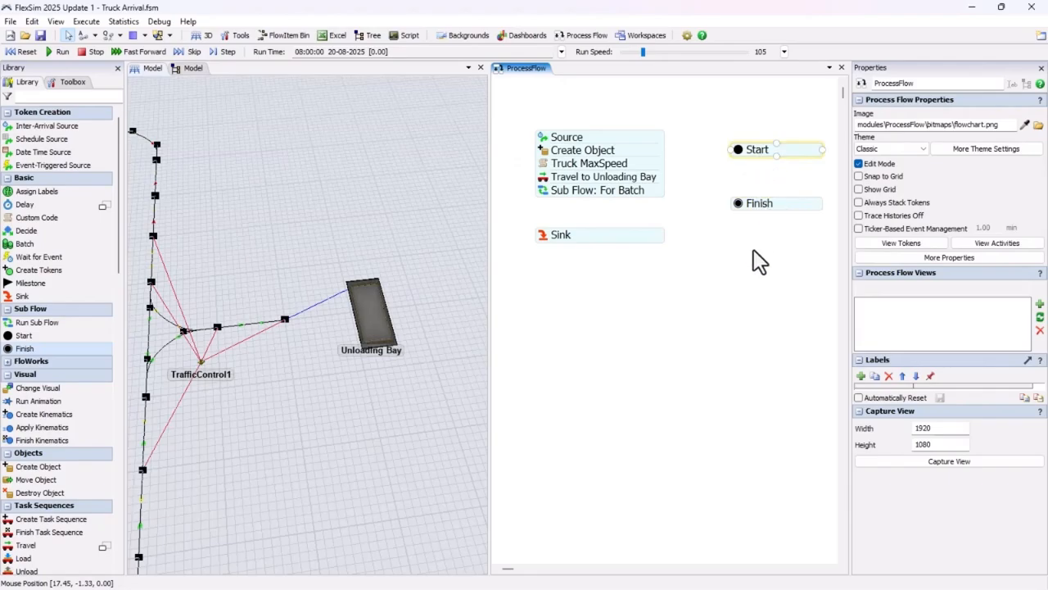
- Add two Create Object activities, attaching one directly below Start and leaving the other below Finish
scroll(36, 368, down, 2)
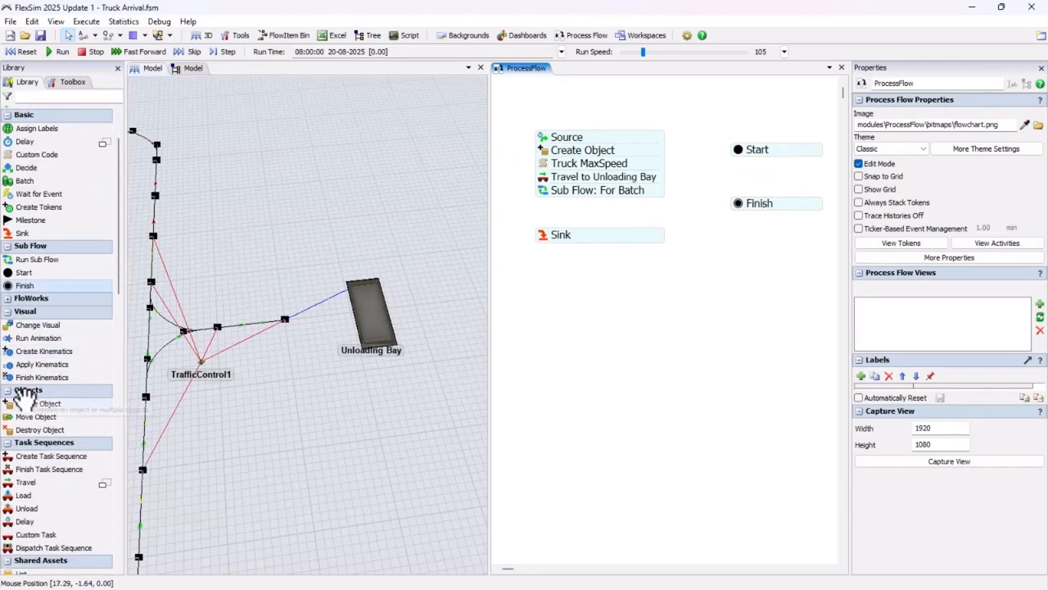
drag(10, 401, 741, 235)
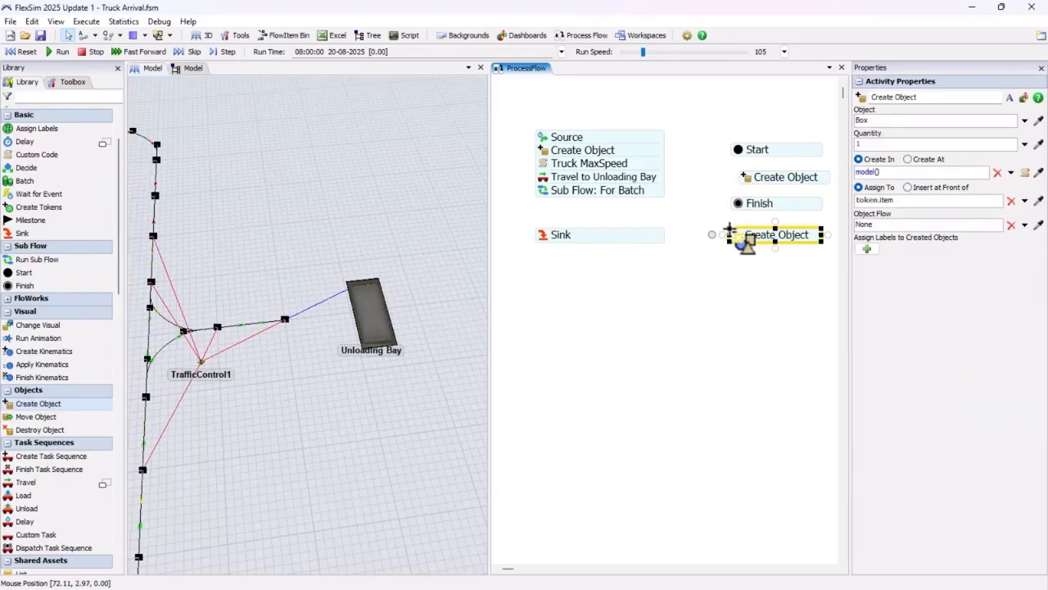
click(762, 182)
drag(767, 190, 741, 174)
- Configure the Create Object below Start to create a Pallet in the Unloading Bay and assign it to token.Pallet
double_click(736, 162)
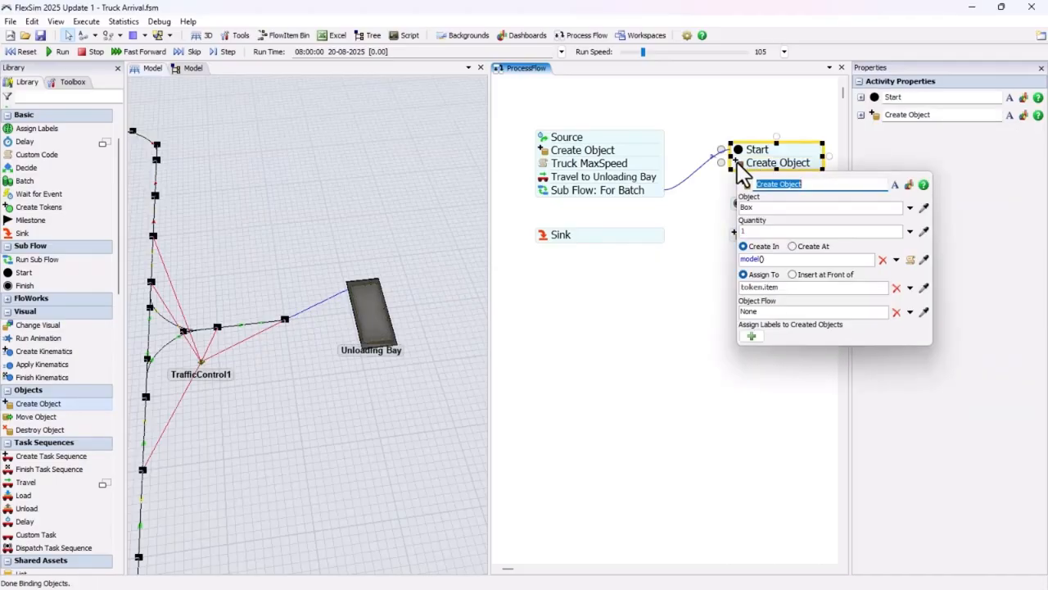
click(909, 208)
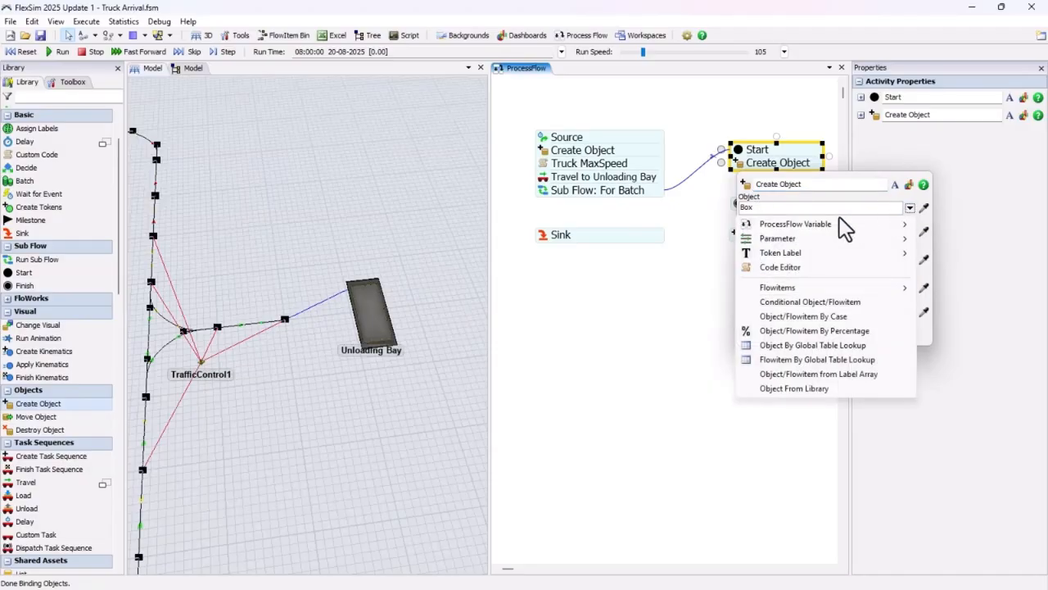
mouse_move(825, 288)
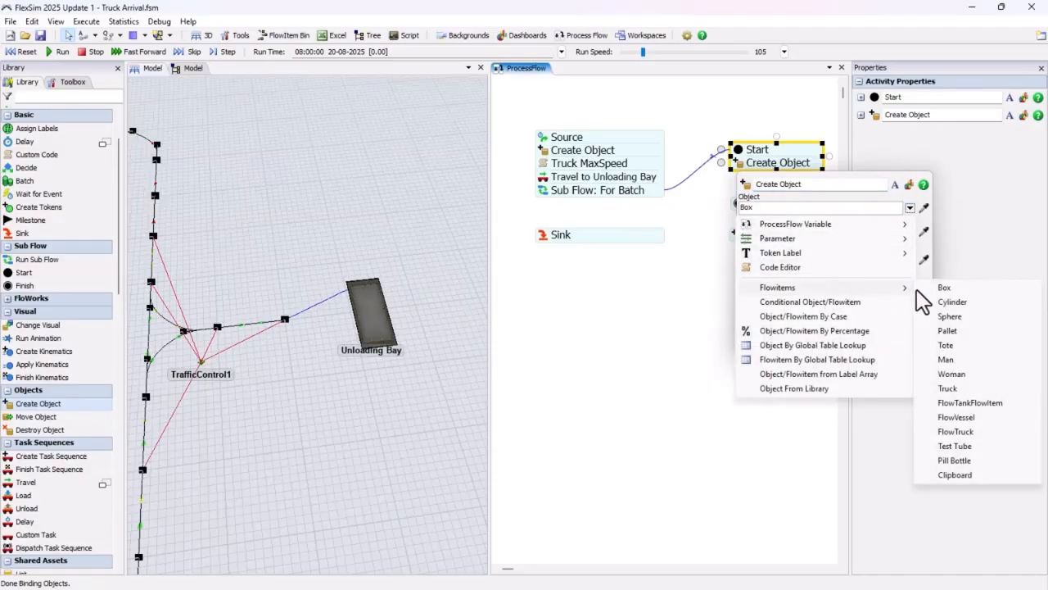
click(937, 330)
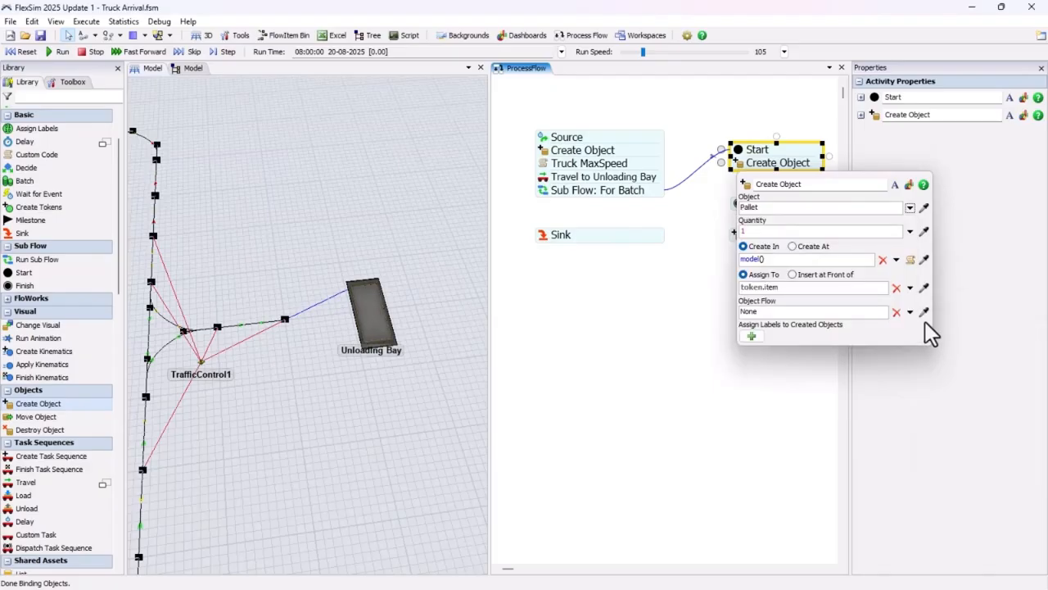
click(826, 287)
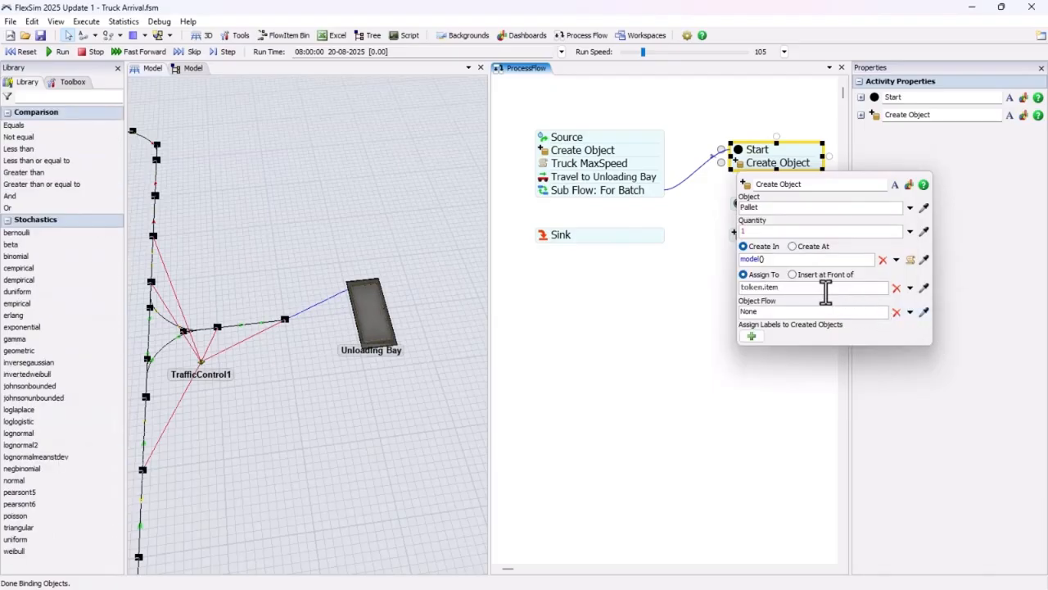
text(Pallet)
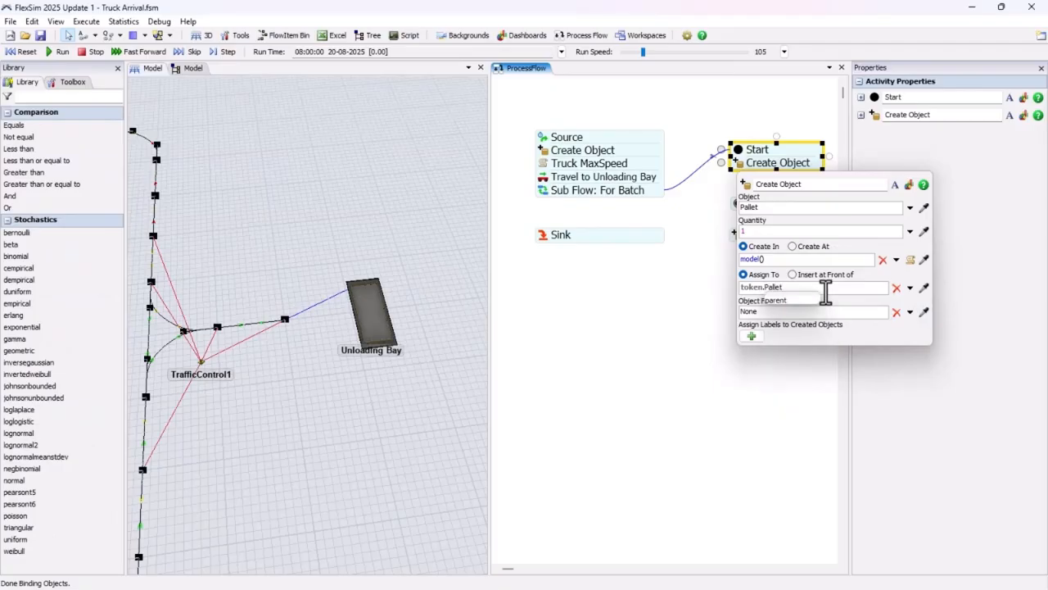
click(924, 260)
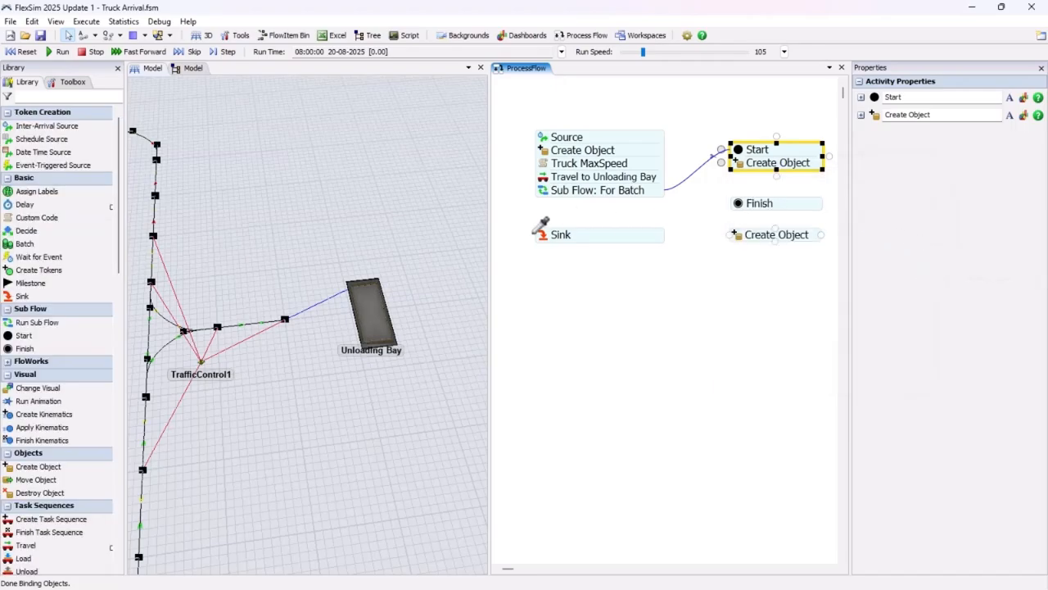
click(400, 307)
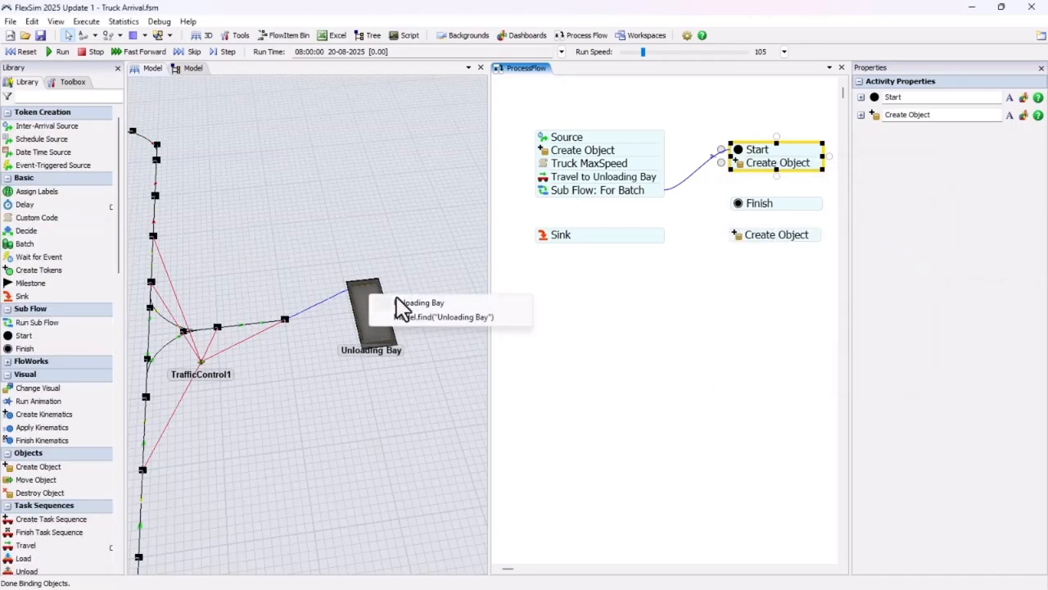
click(700, 283)
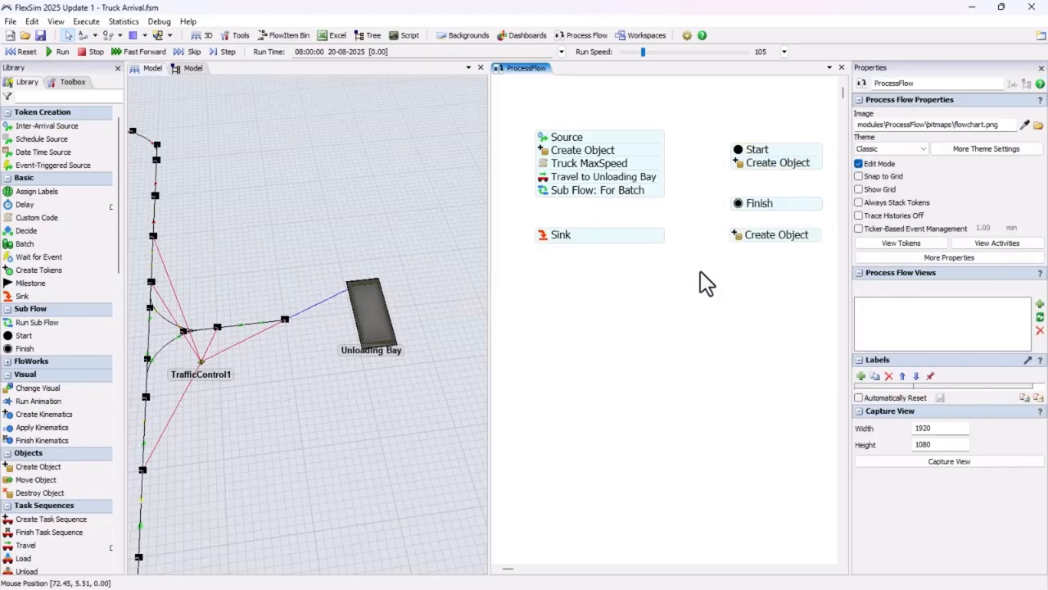
- Rename the Create Object below Start as Create Pallet, and attach the loose Create Object activity beneath it
click(774, 168)
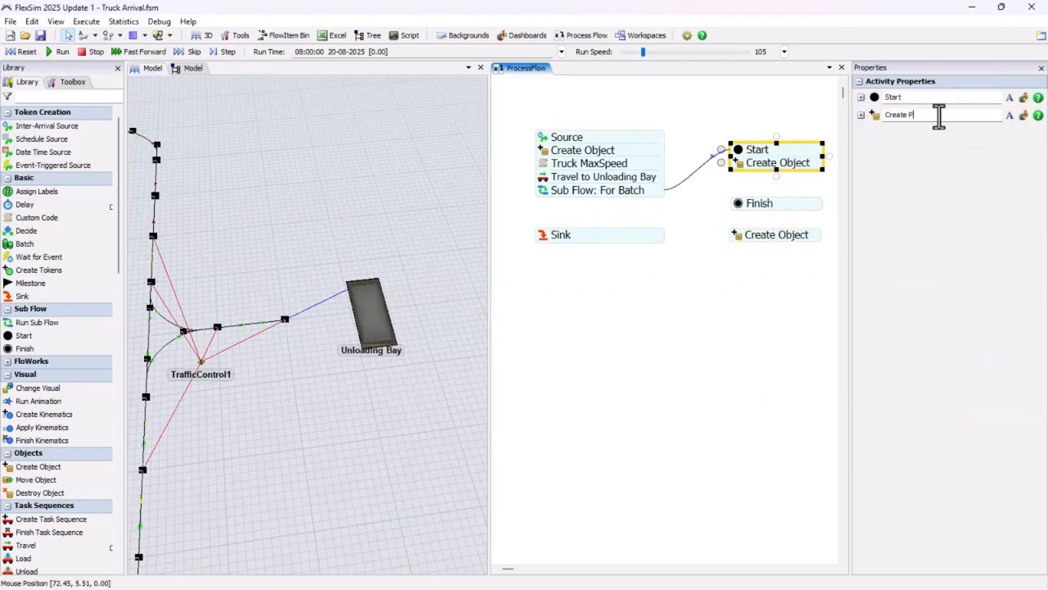
click(777, 254)
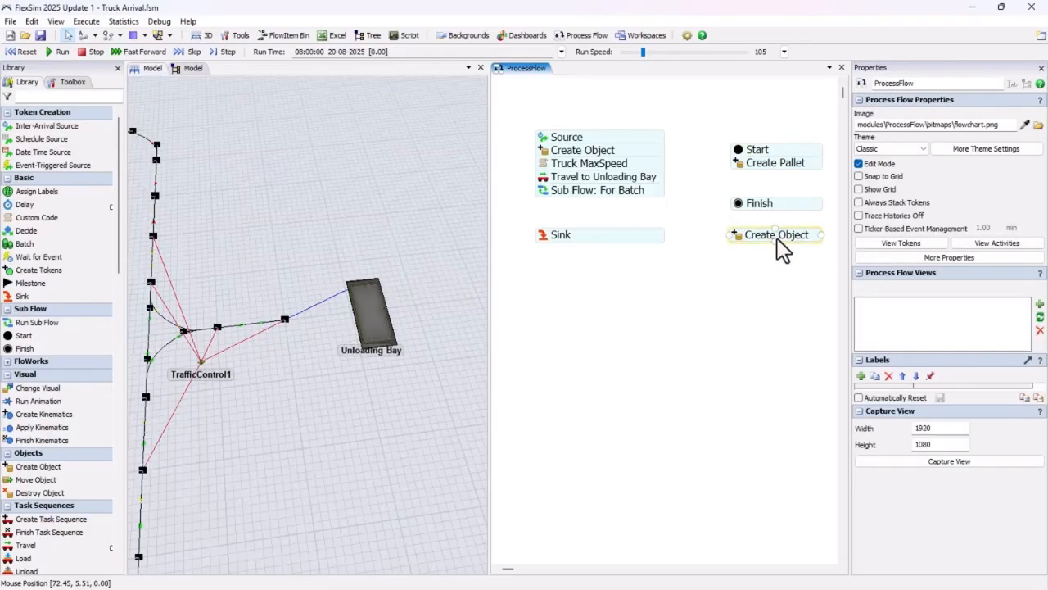
drag(778, 238, 776, 182)
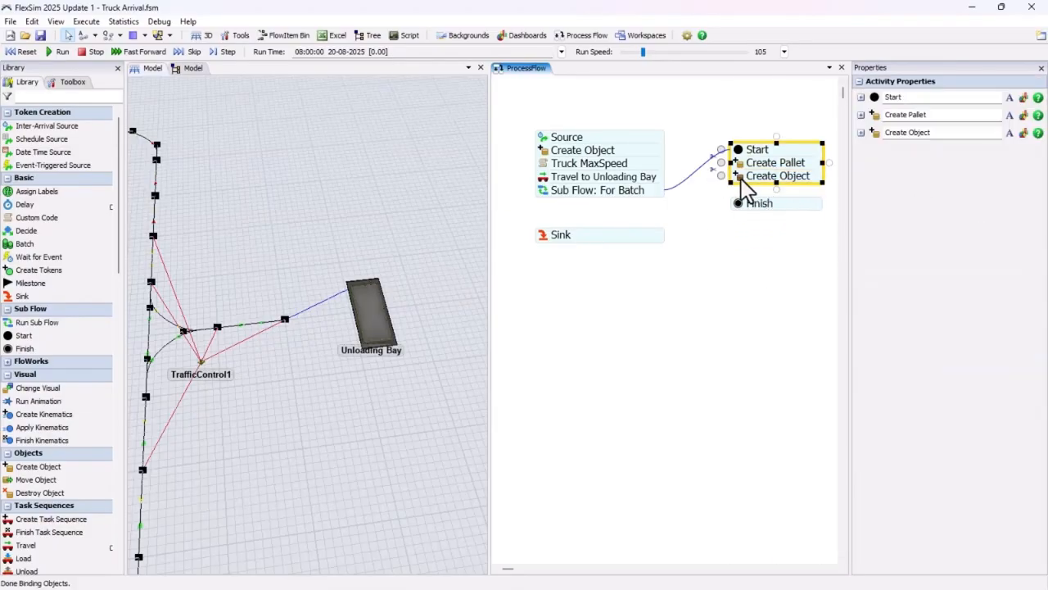
- Configure the Create Object below Create Pallet to create 12 Box items in token.Pallet and assign them to token.Box
double_click(741, 181)
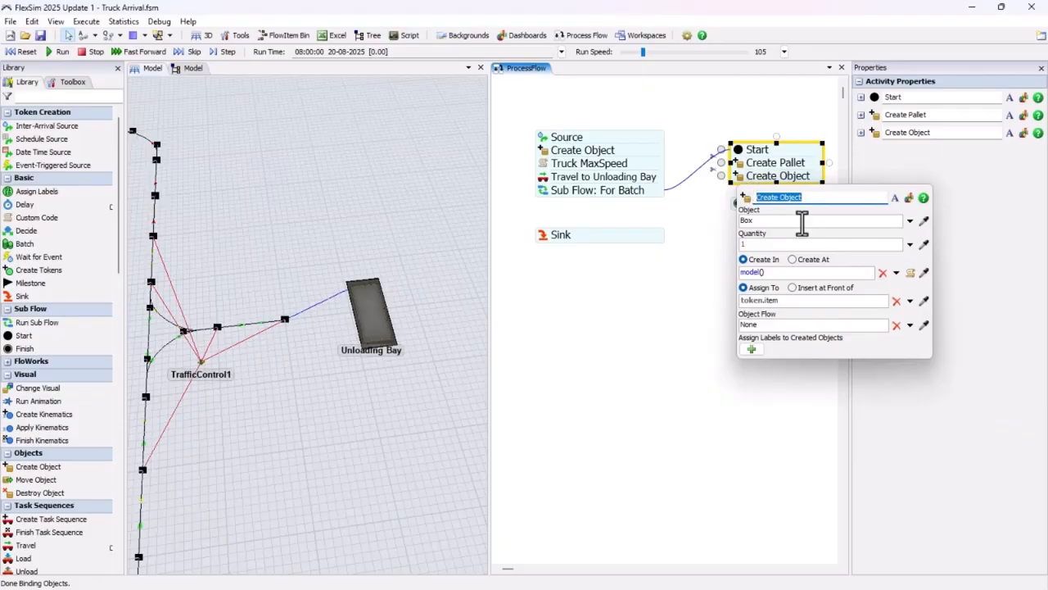
click(785, 244)
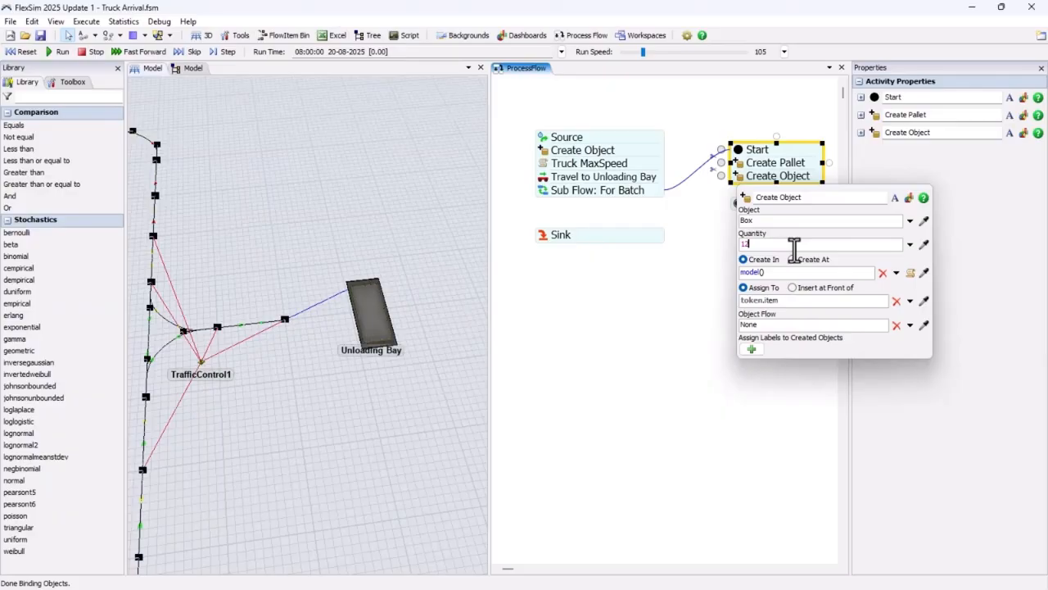
click(897, 273)
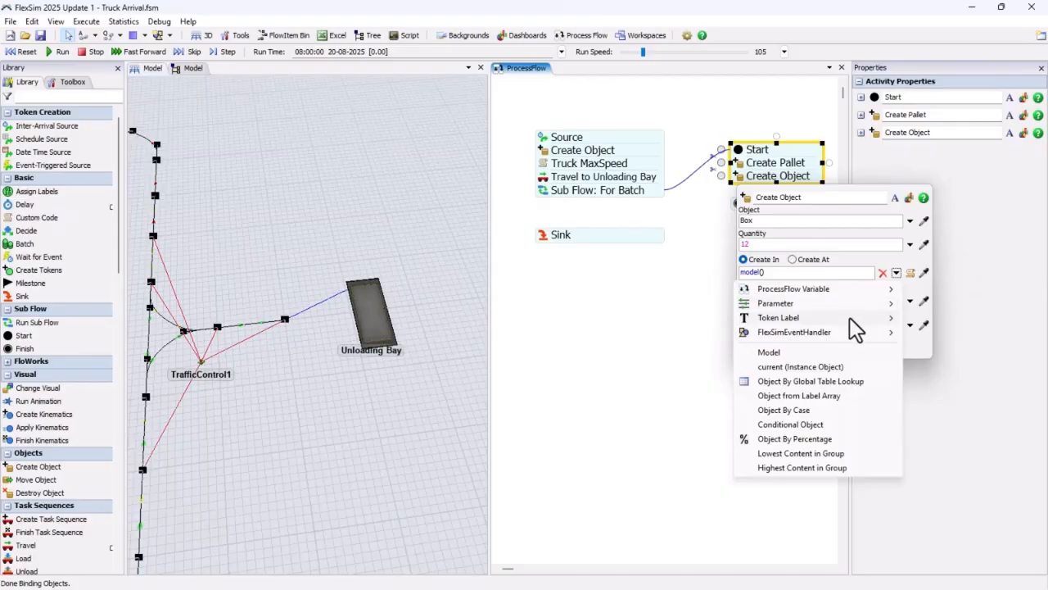
mouse_move(849, 318)
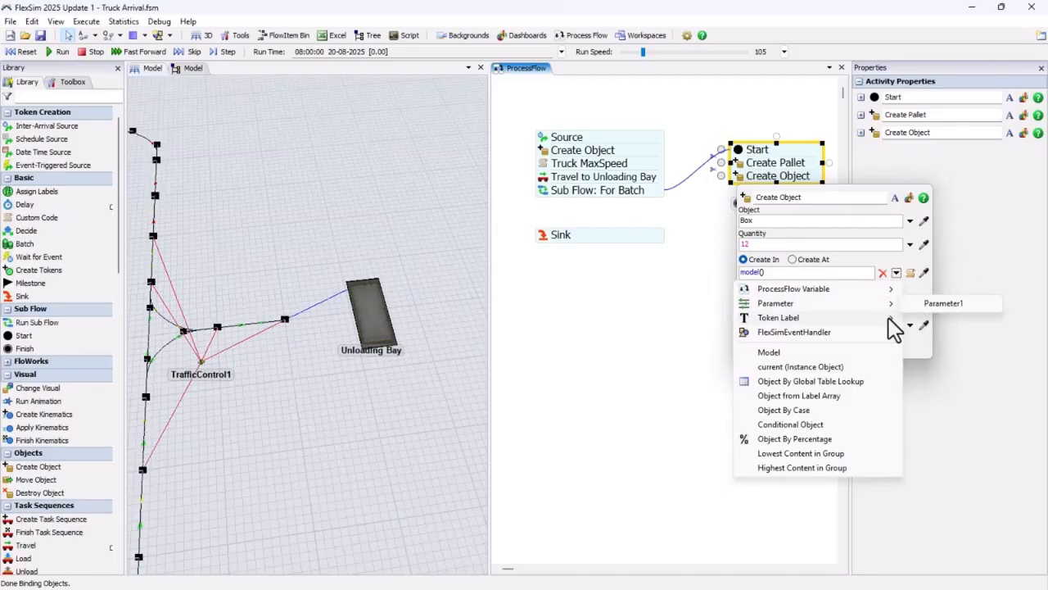
click(921, 319)
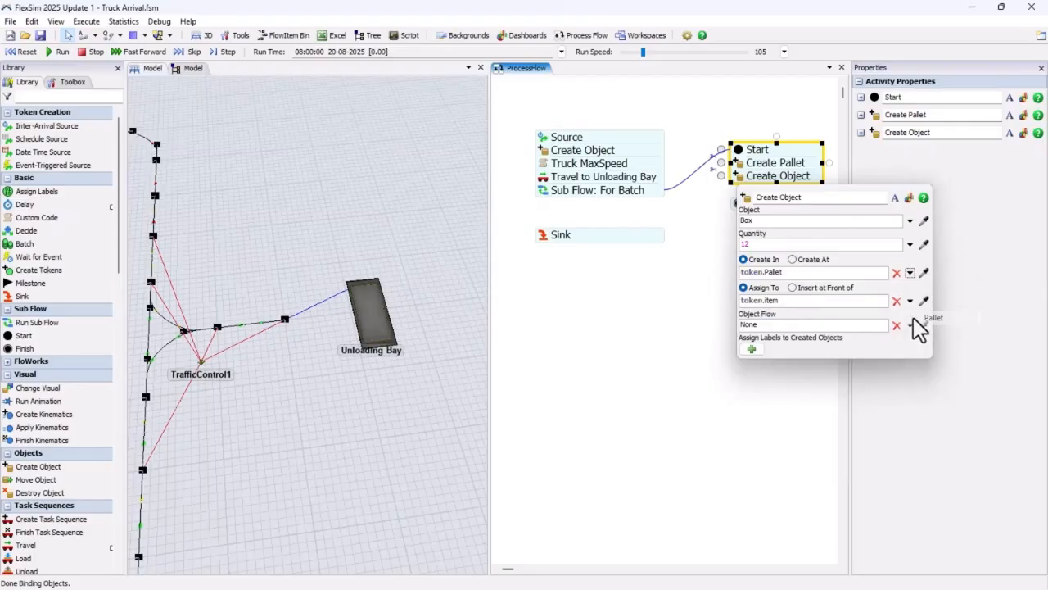
click(841, 303)
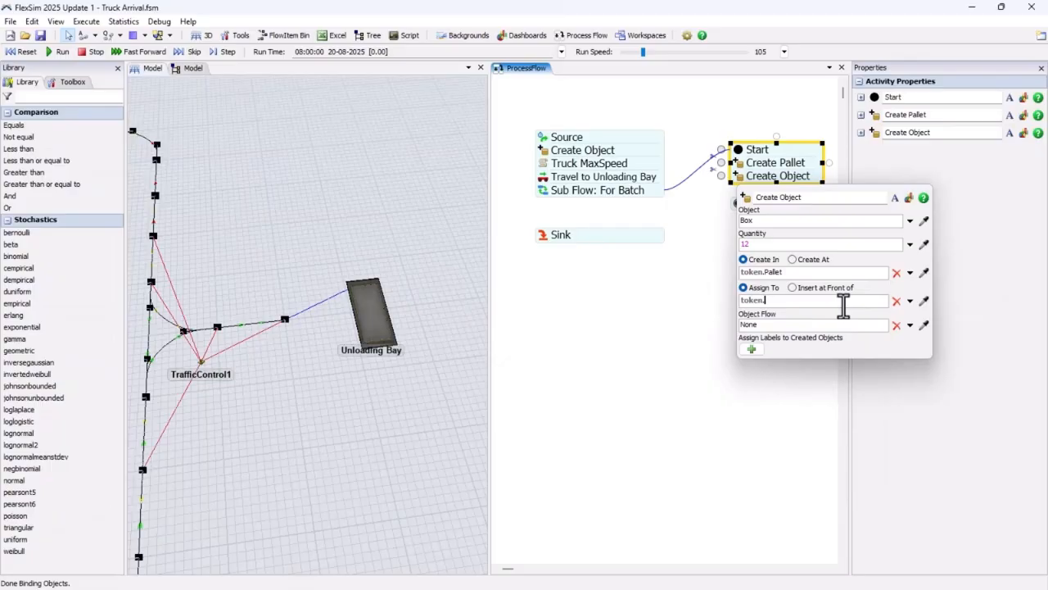
text(Box)
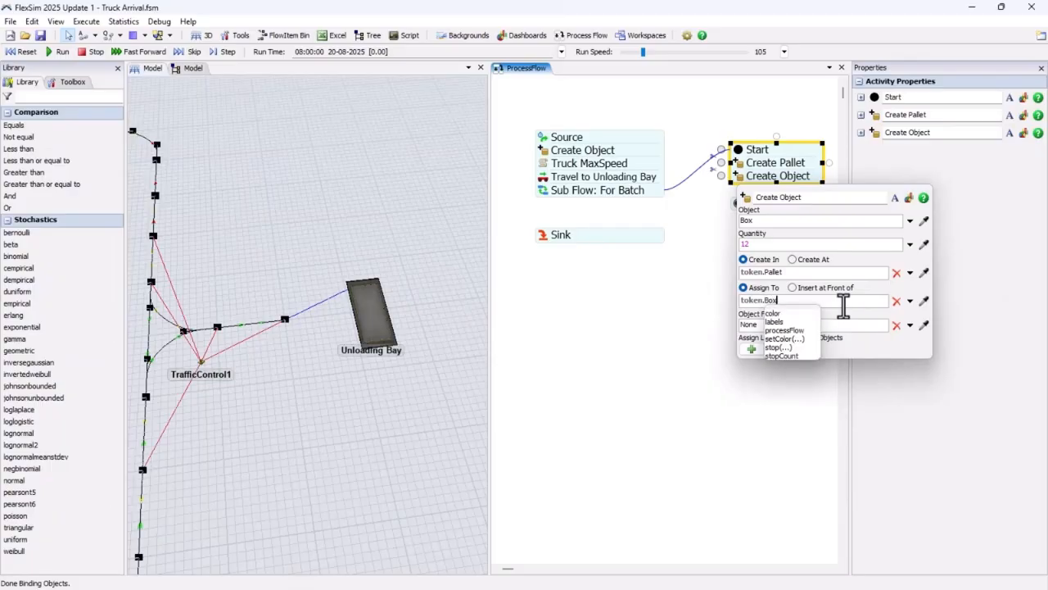
click(790, 390)
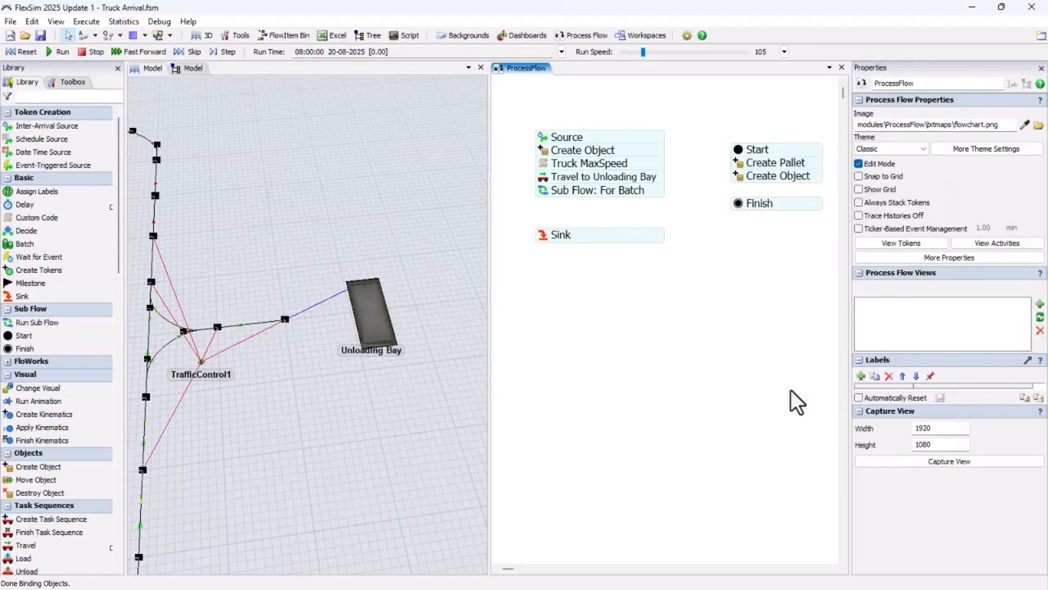
- Attach the Finish activity directly beneath the sub flow's Create Object activity
drag(774, 212, 778, 195)
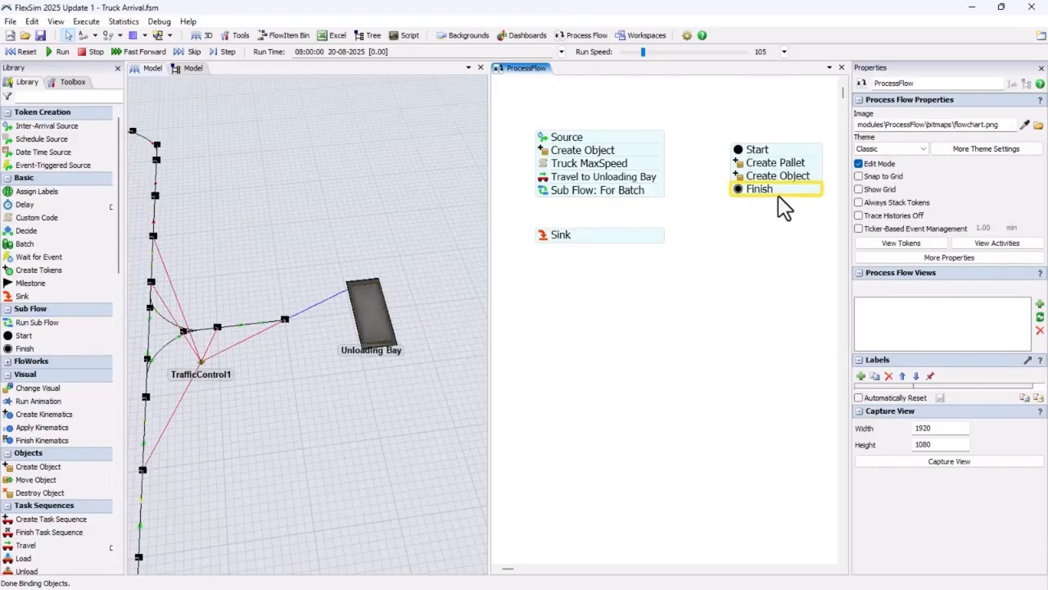
click(737, 220)
- Reset and run the model to watch the truck travel toward the Unloading Bay
drag(322, 259, 386, 231)
right_drag(342, 261, 349, 258)
drag(350, 259, 384, 258)
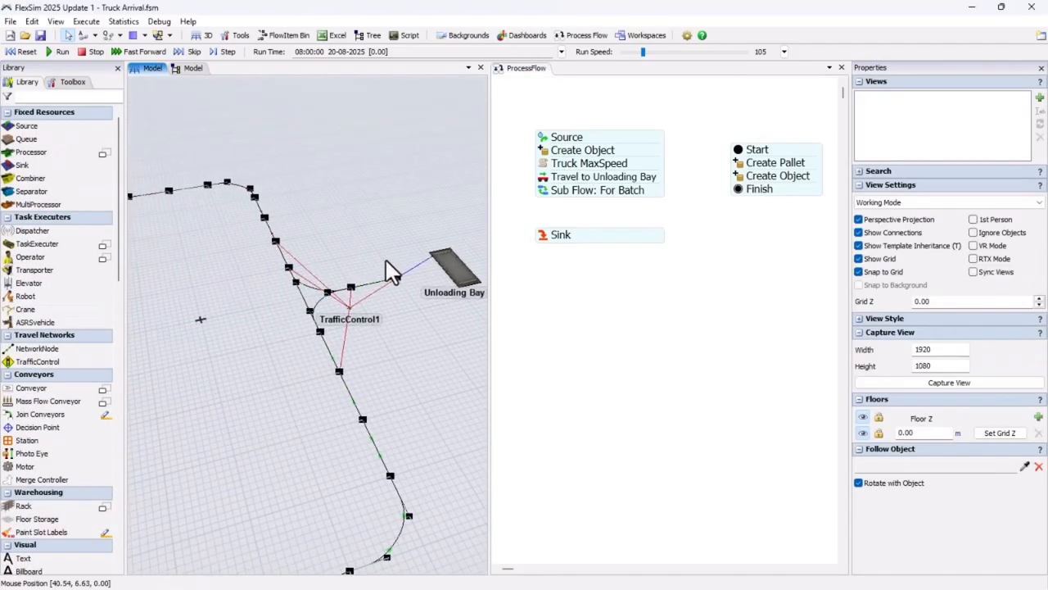
scroll(382, 259, down, 4)
click(18, 52)
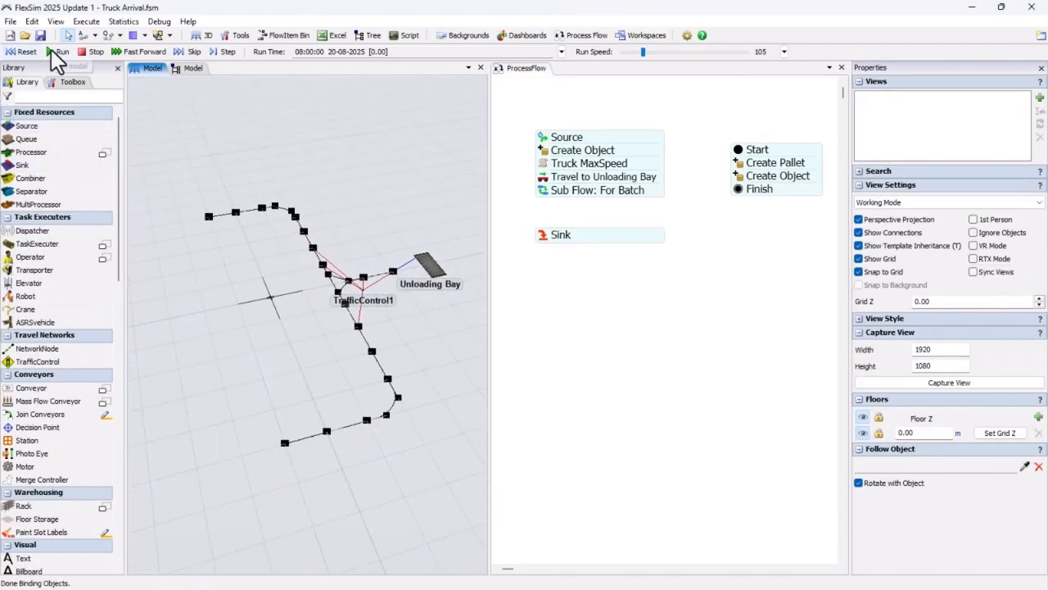
click(51, 51)
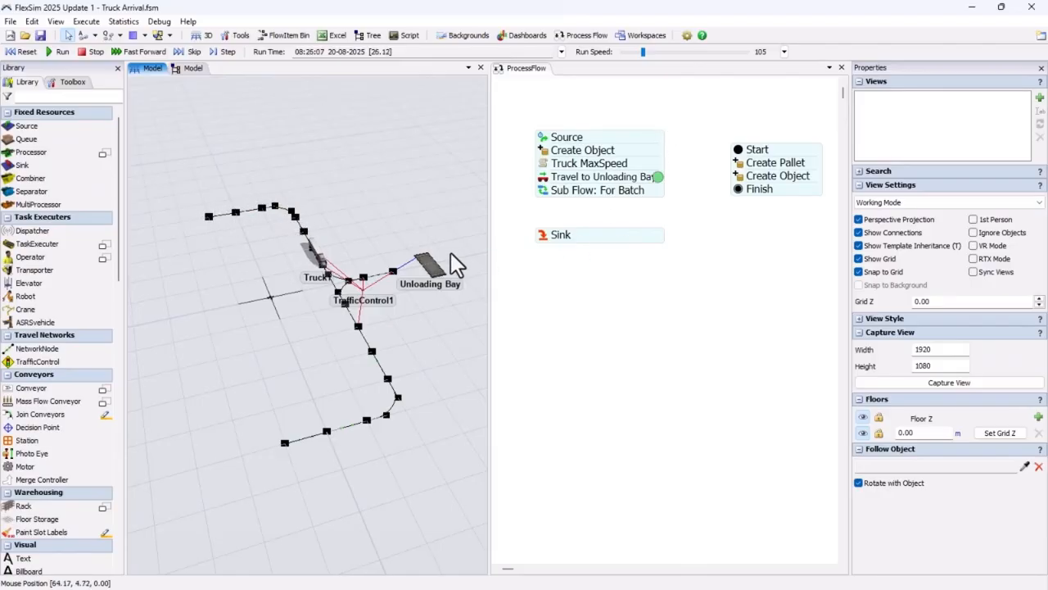
scroll(436, 262, up, 5)
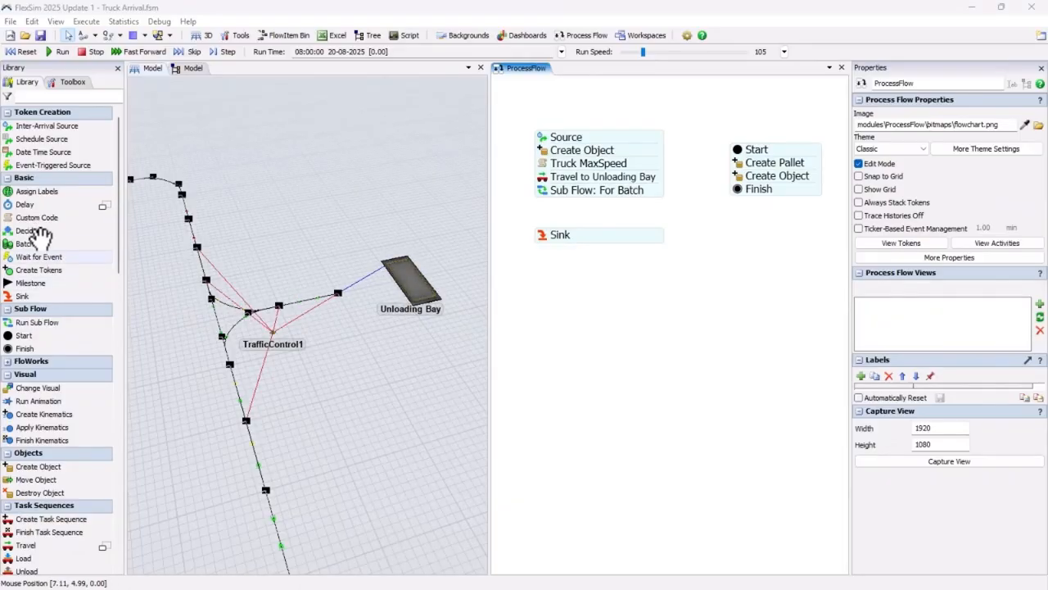
- Add a Delay activity named Unloading Delay between Travel to Unloading Bay and Sub Flow: For Batch, and open its delay time
drag(106, 205, 567, 287)
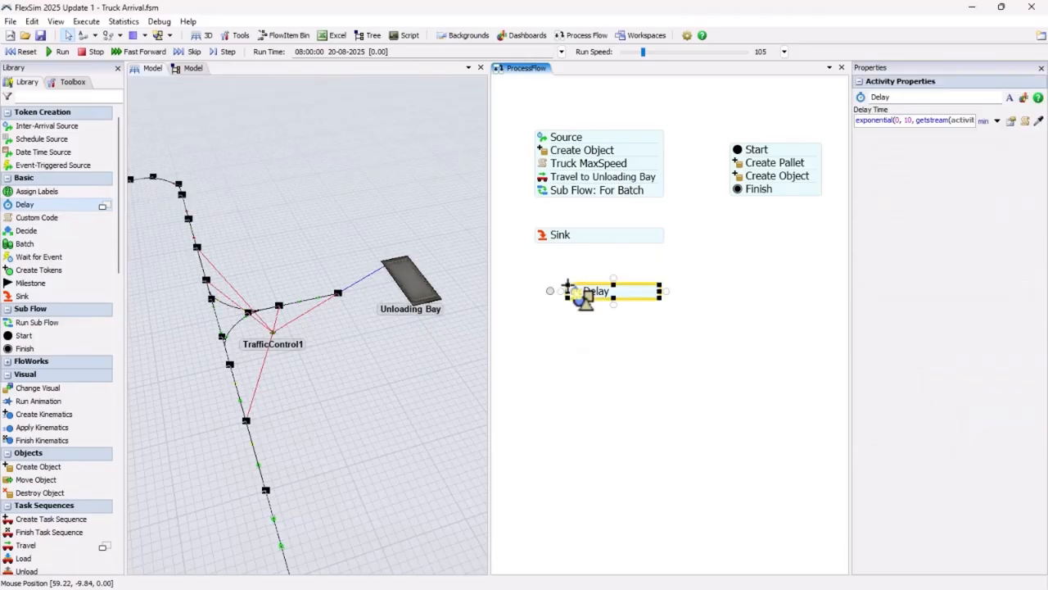
double_click(873, 98)
text(Unloading)
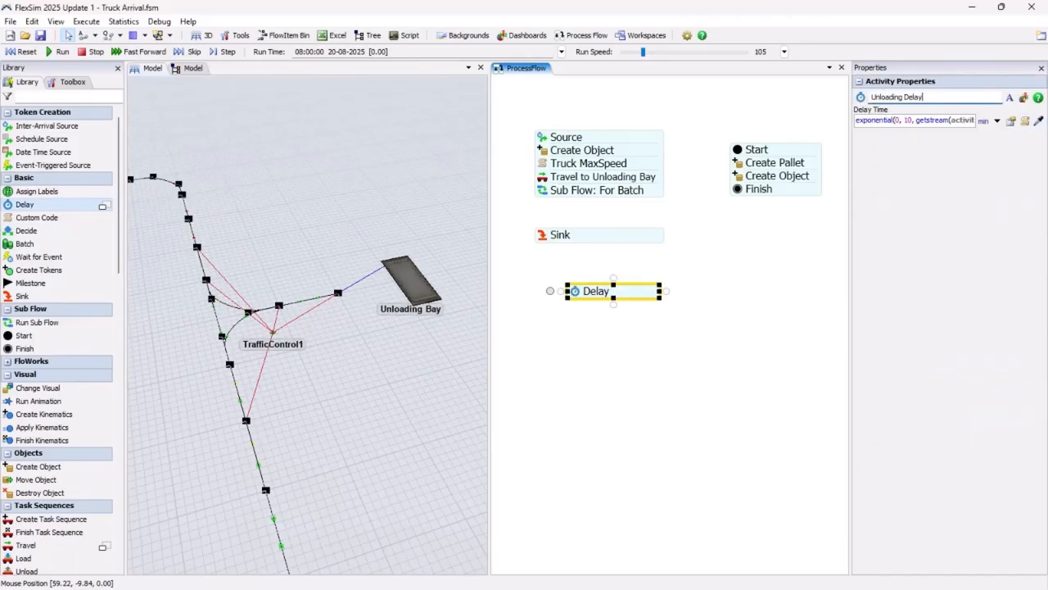
key(Return)
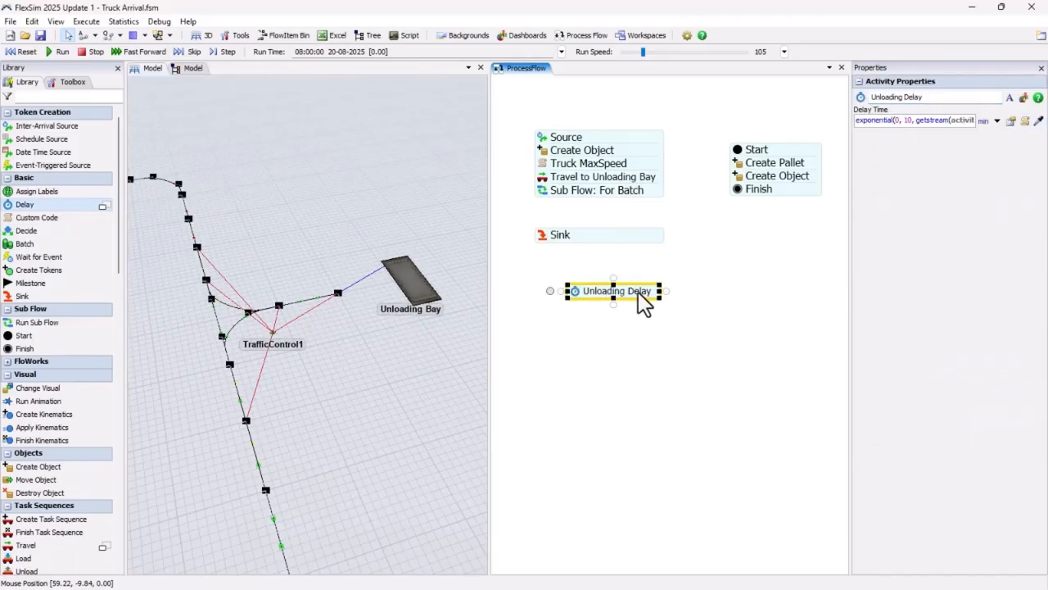
drag(636, 295, 621, 192)
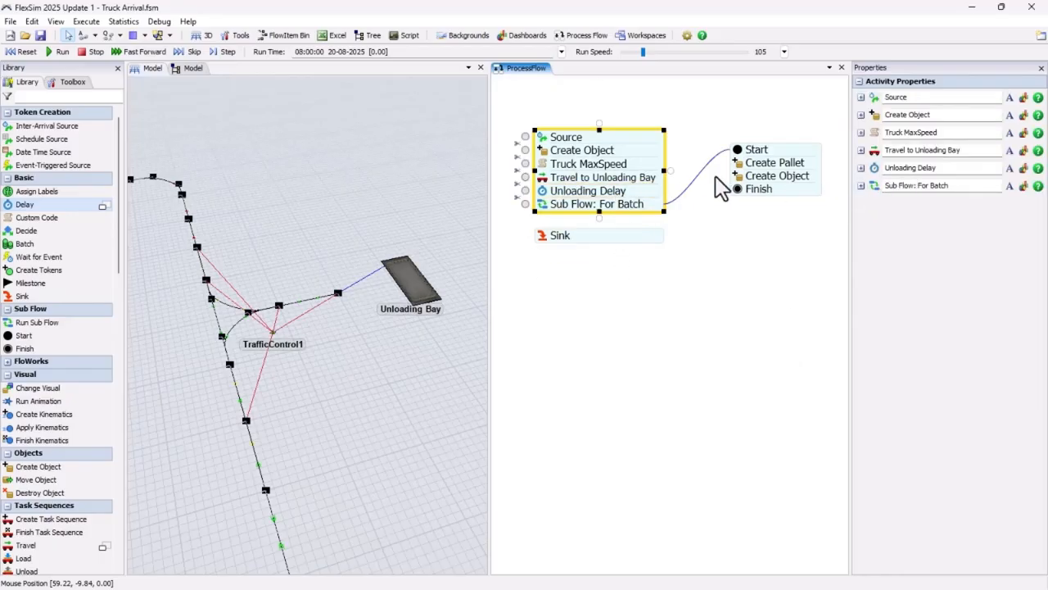
double_click(543, 193)
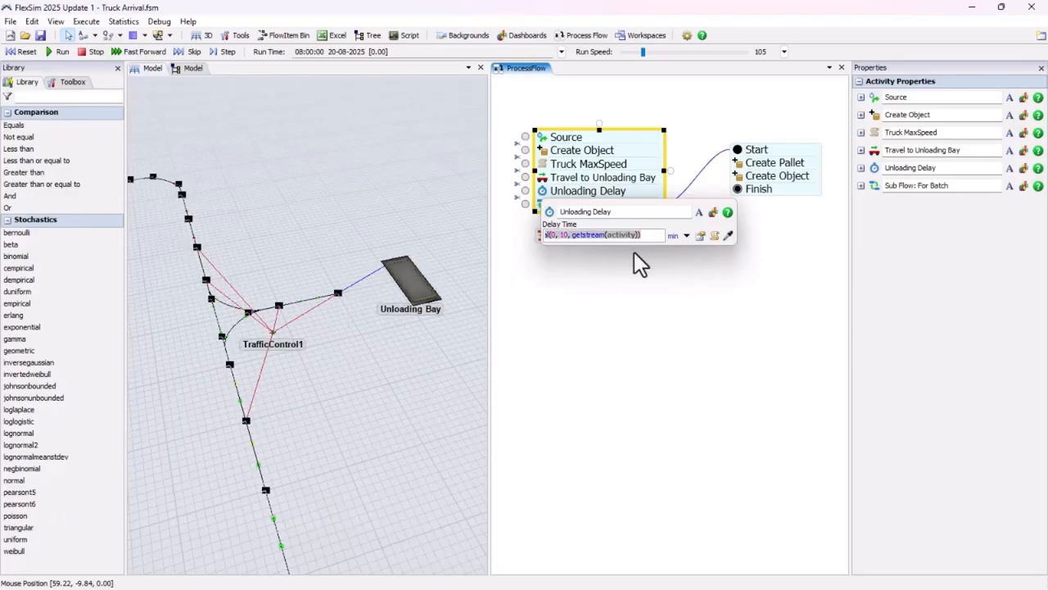
click(629, 275)
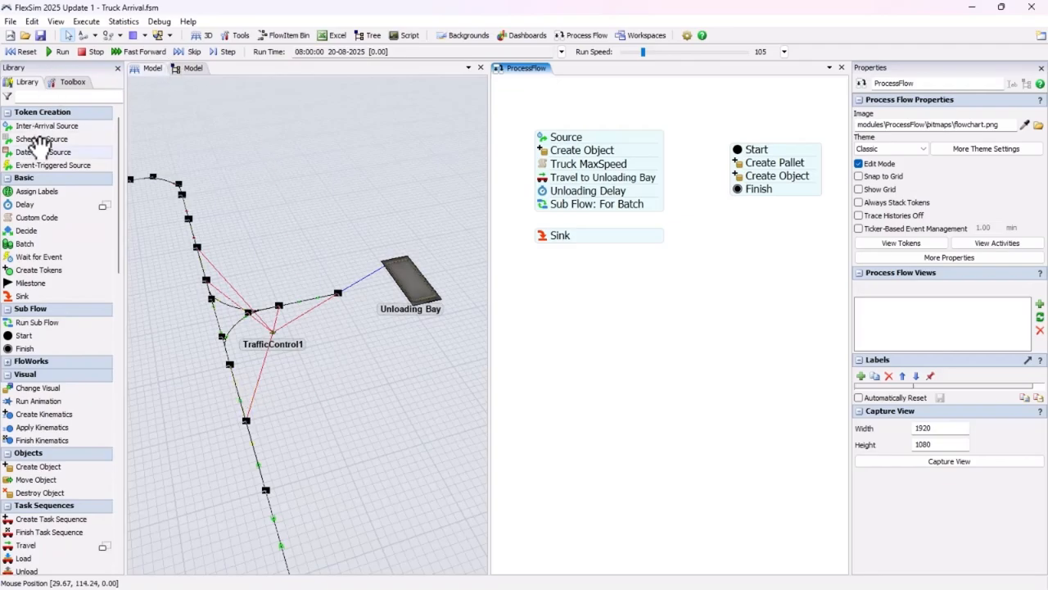
- Place a Truck task executer in the 3D model beside TrafficControl1
click(193, 185)
click(104, 244)
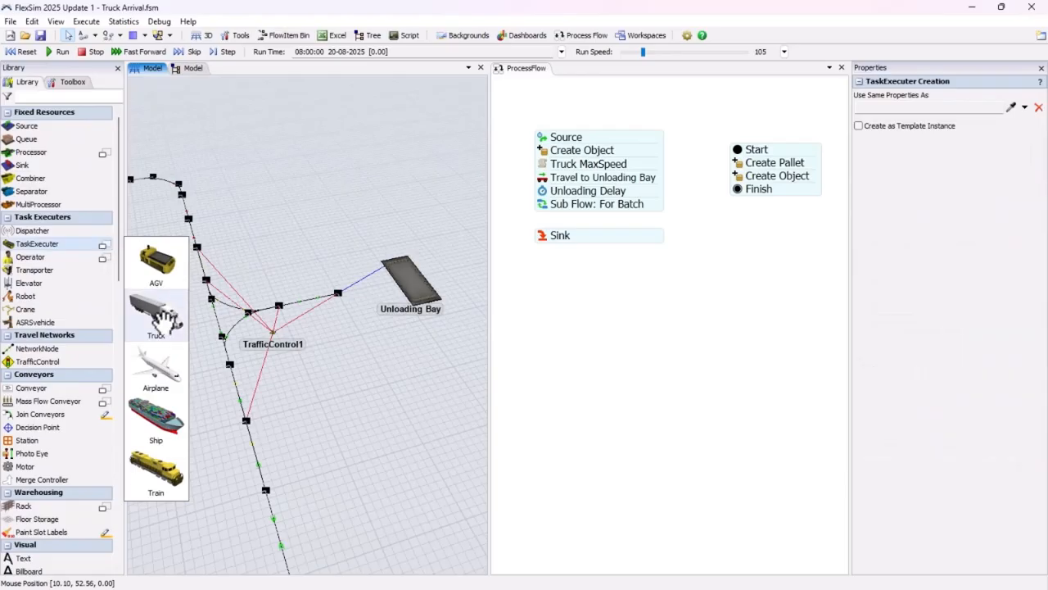
click(167, 352)
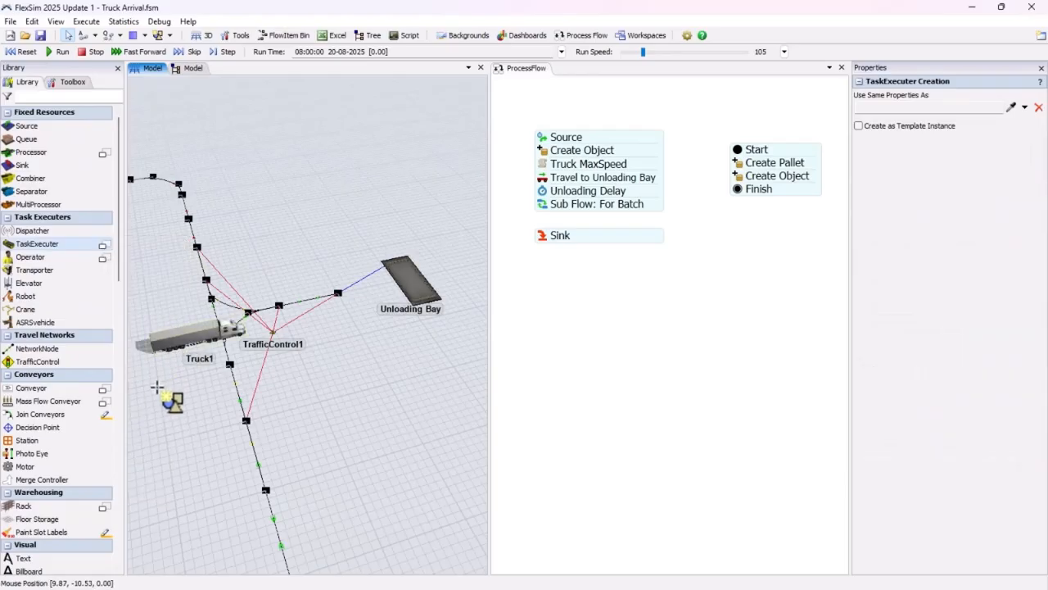
scroll(157, 388, up, 1)
right_click(158, 388)
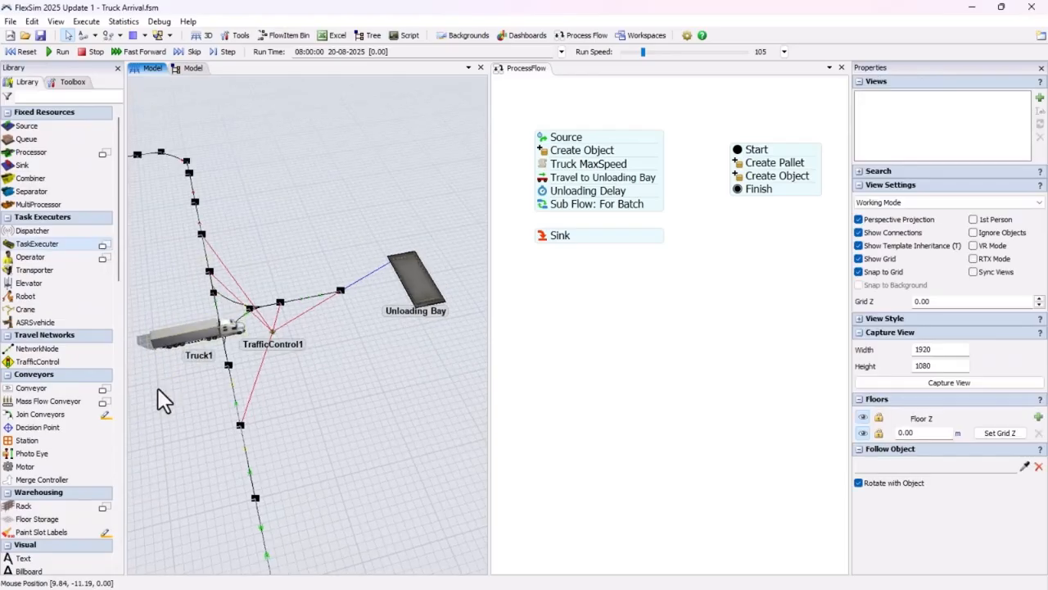
- Review the new truck's travel settings and set its modifyrotation variable to 0 in the model tree
click(188, 351)
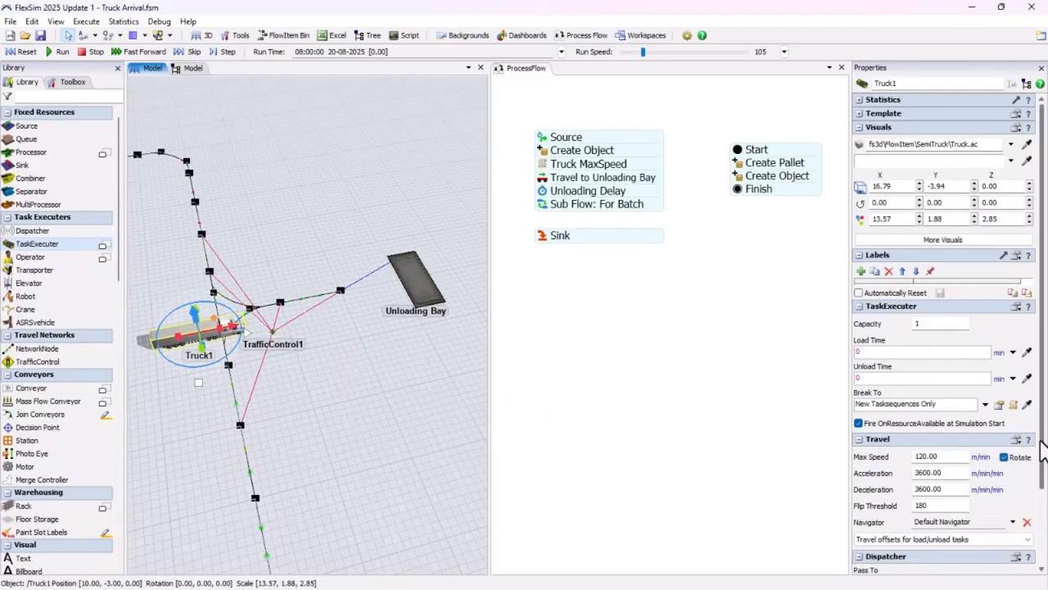
drag(1042, 459, 1041, 556)
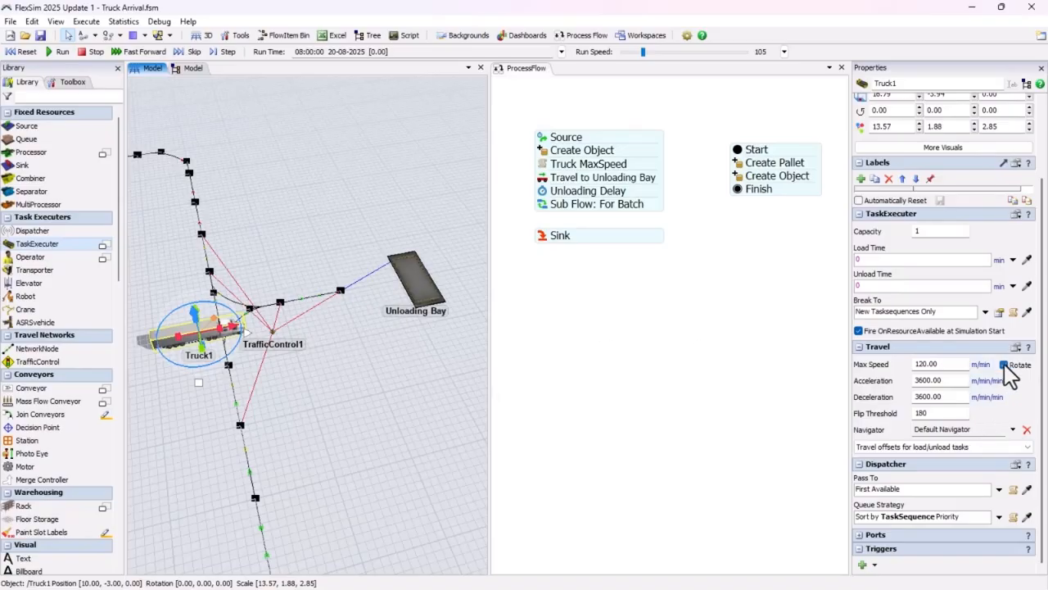
click(193, 69)
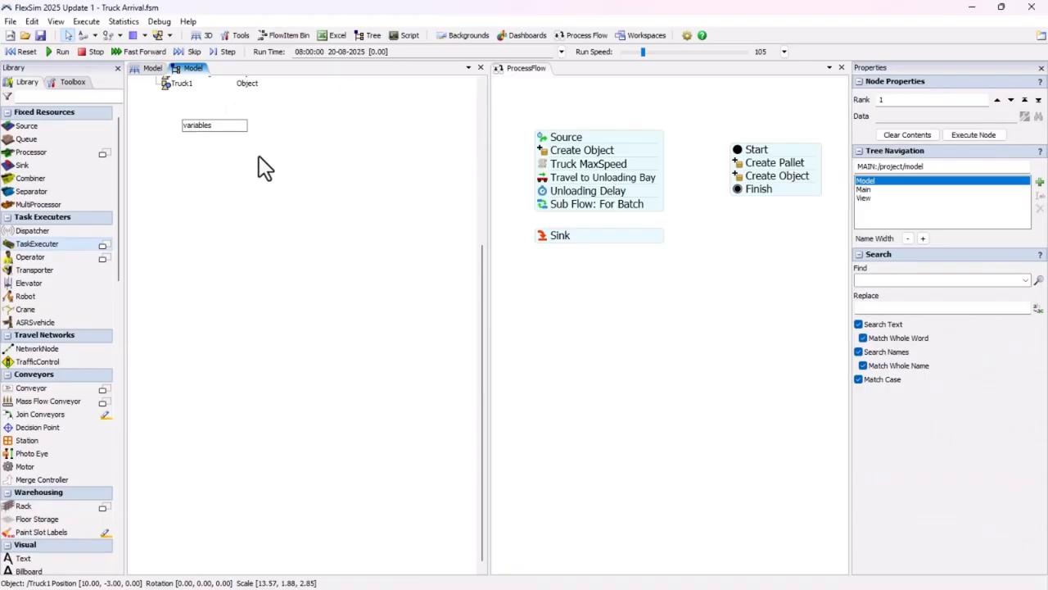
scroll(249, 244, up, 8)
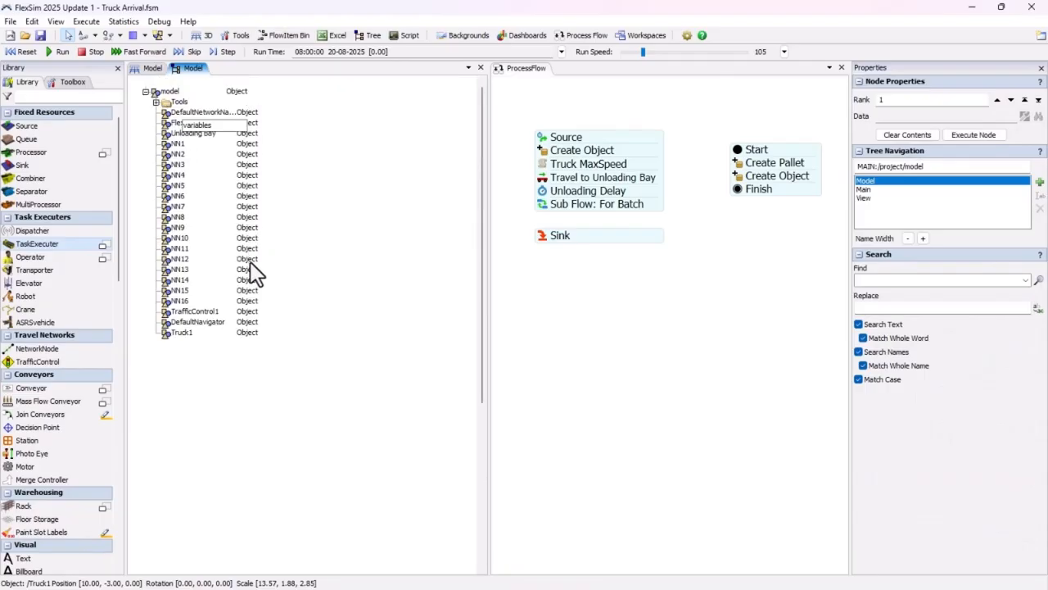
click(179, 334)
click(145, 334)
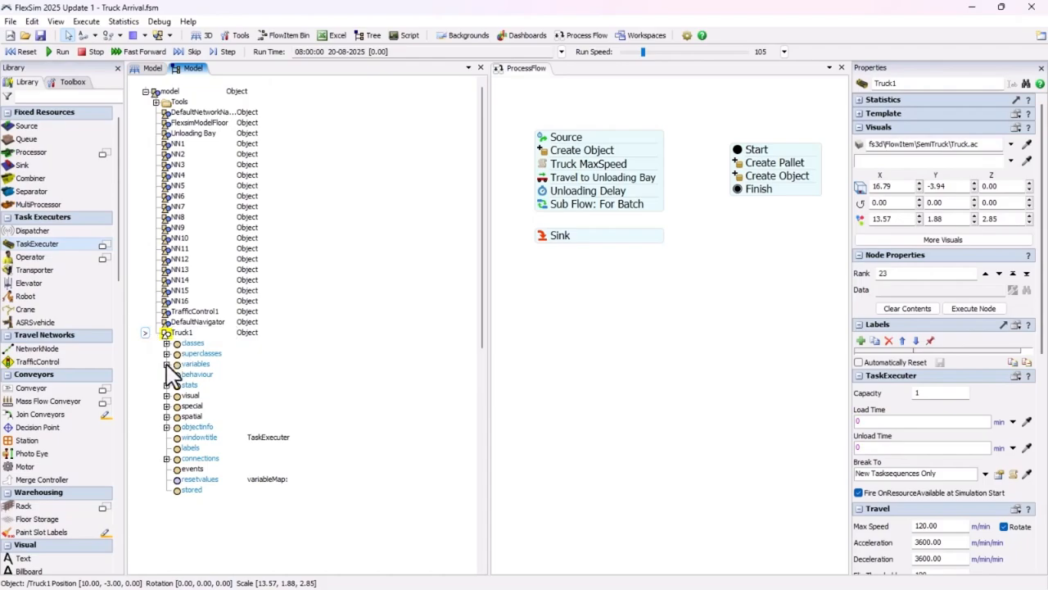
click(166, 364)
scroll(214, 376, down, 8)
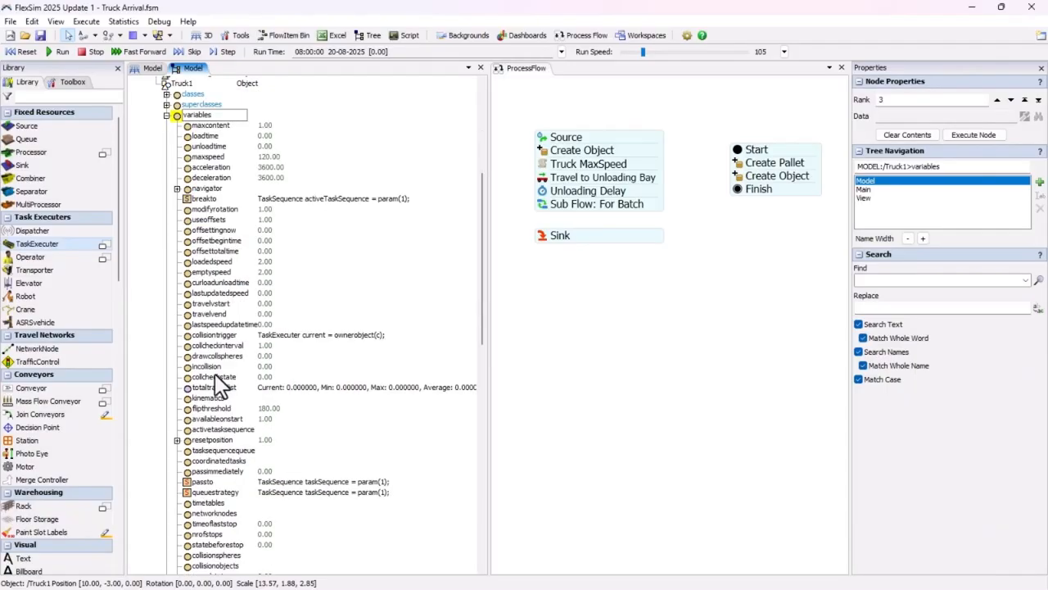
click(215, 209)
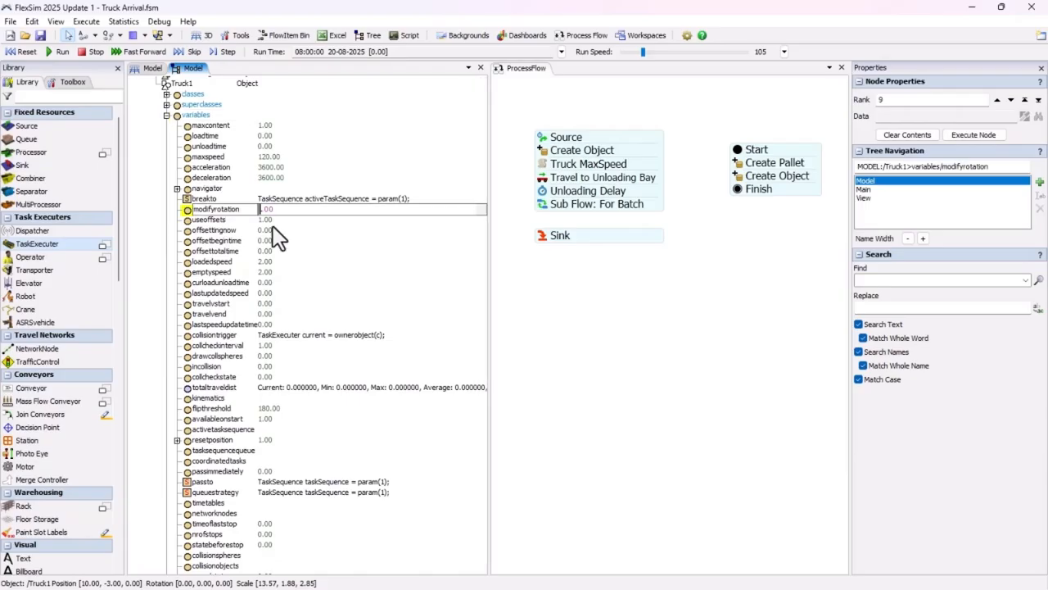
click(308, 238)
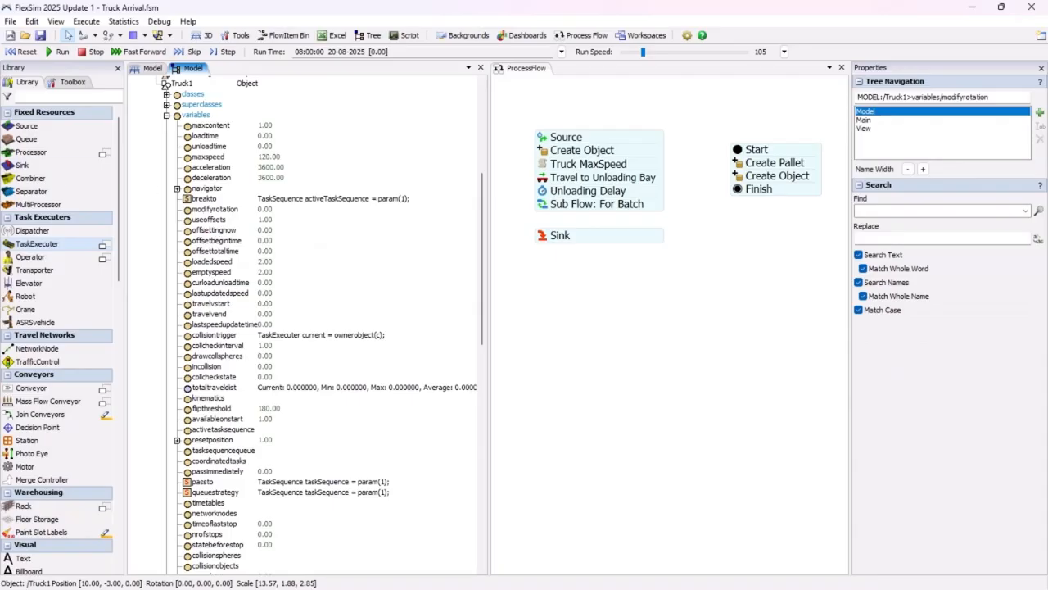
click(281, 276)
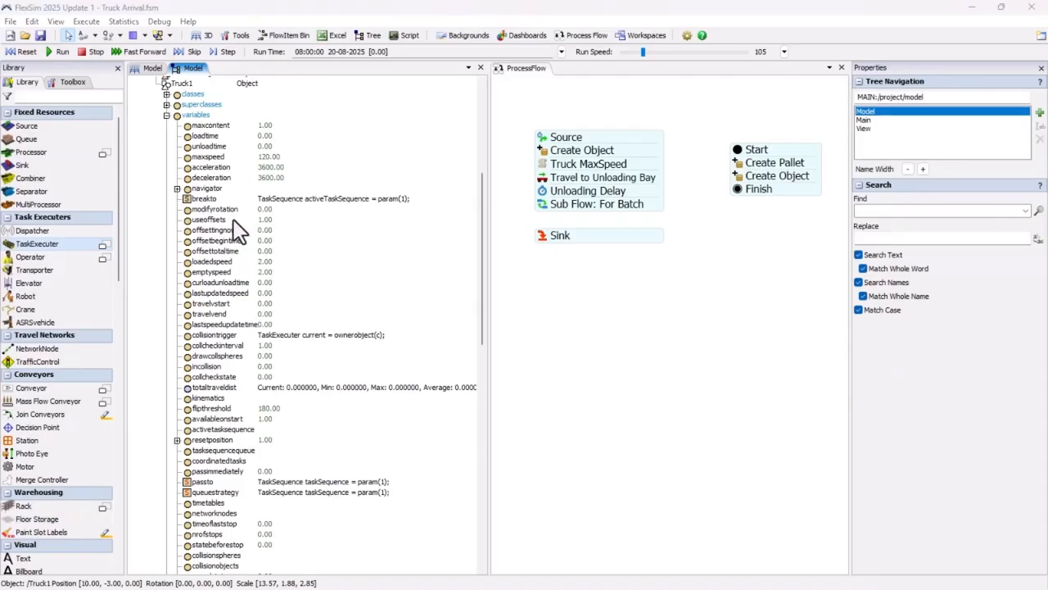
click(149, 69)
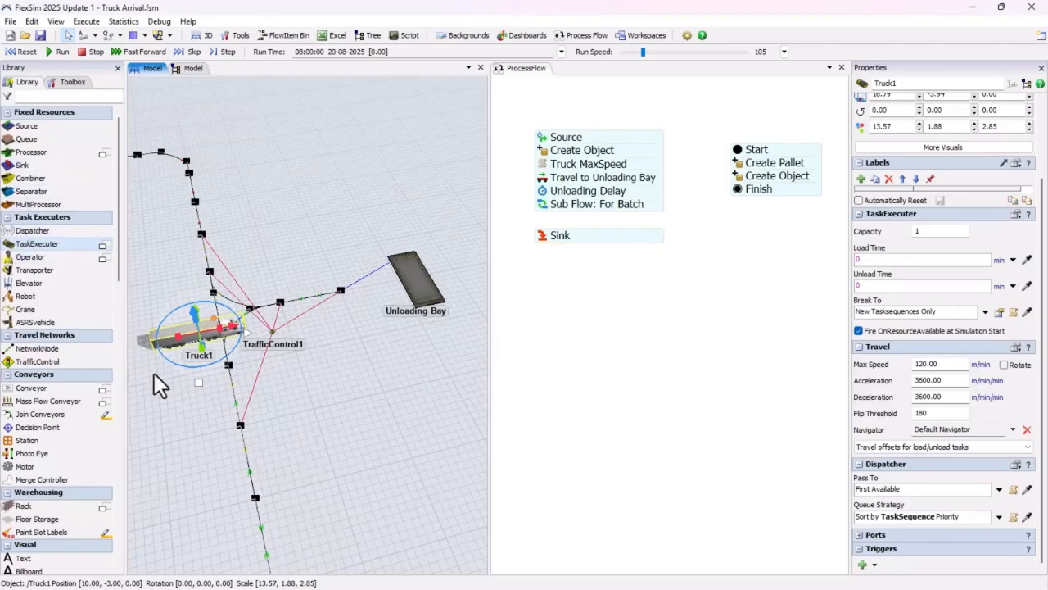
- Add a Custom Code activity directly below Sub Flow: For Batch, with Sink moved lower to make room
click(643, 391)
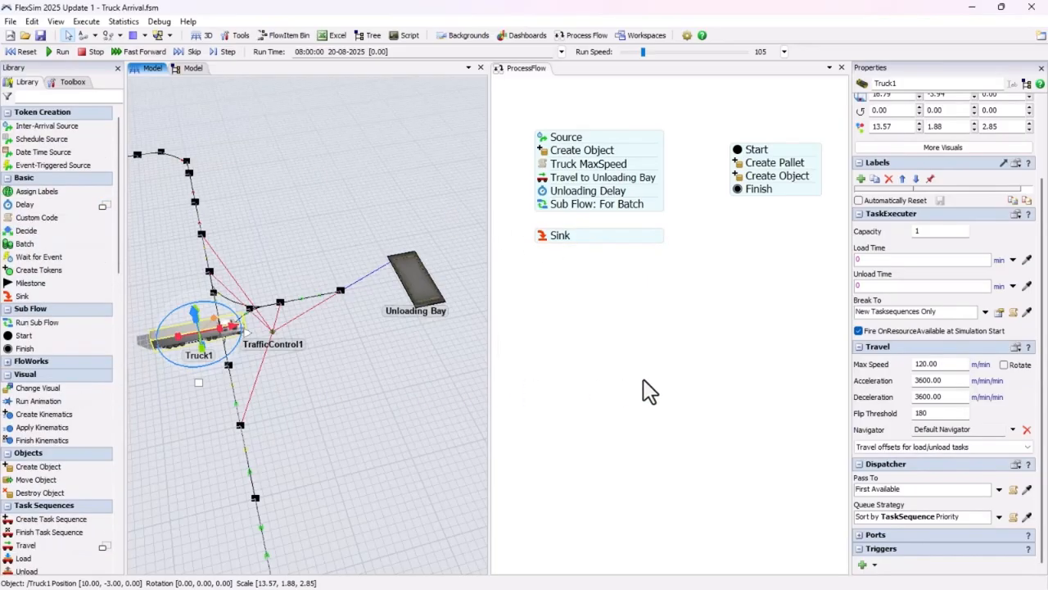
click(643, 392)
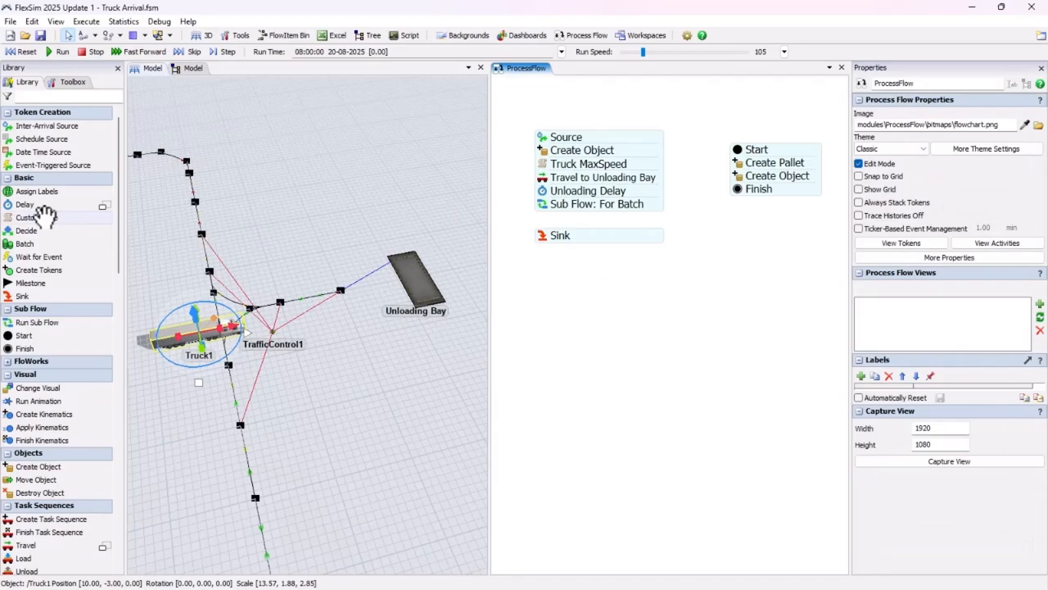
drag(45, 215, 528, 221)
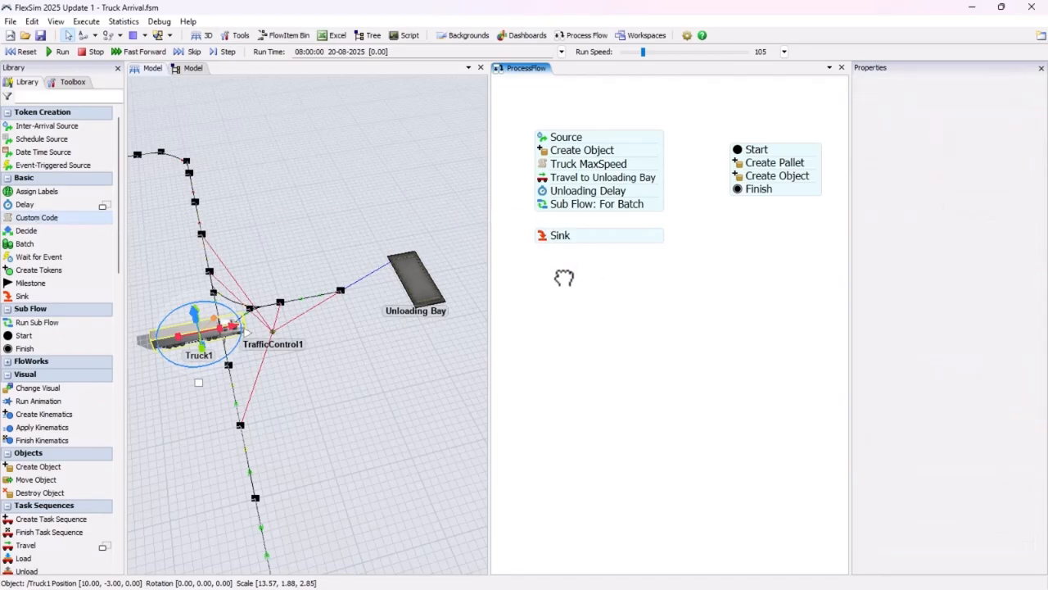
drag(564, 278, 565, 280)
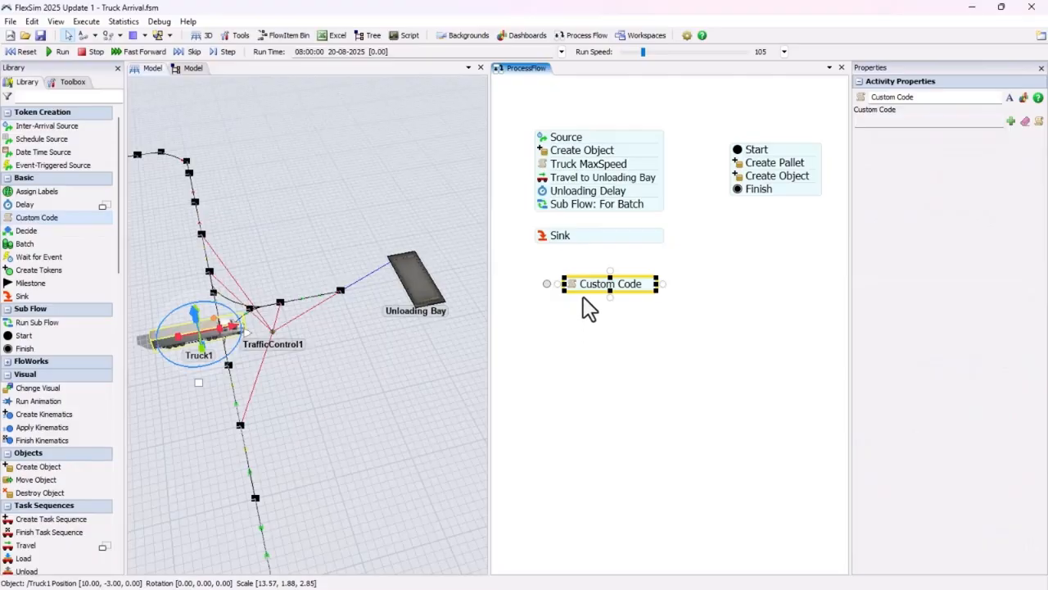
mouse_move(603, 292)
mouse_down()
mouse_move(590, 232)
mouse_move(592, 290)
mouse_up()
click(709, 255)
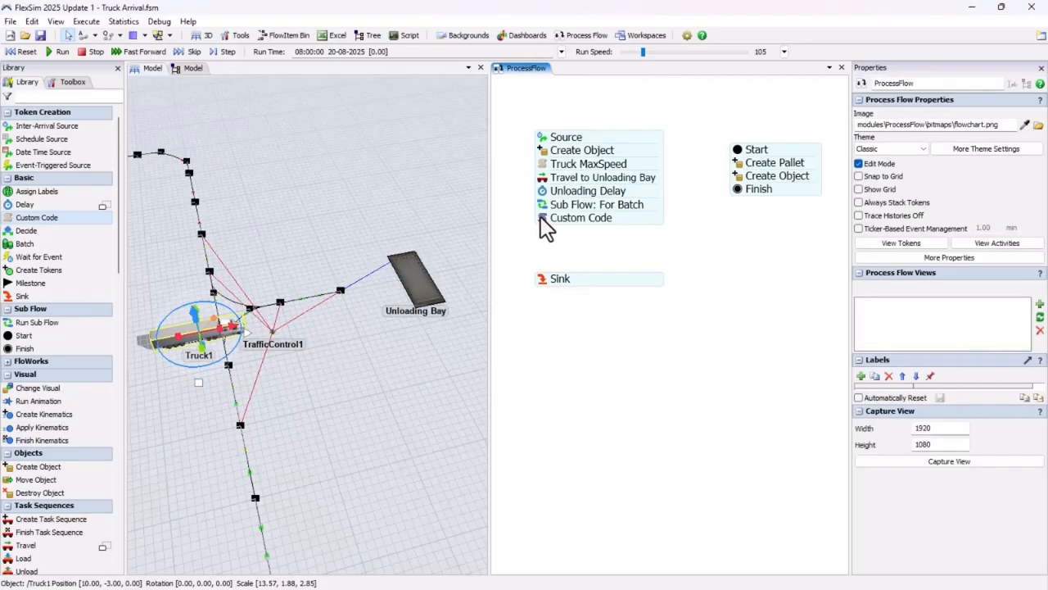
- Rename the Custom Code activity as Truck Rotation 1
double_click(541, 218)
key(BackSpace)
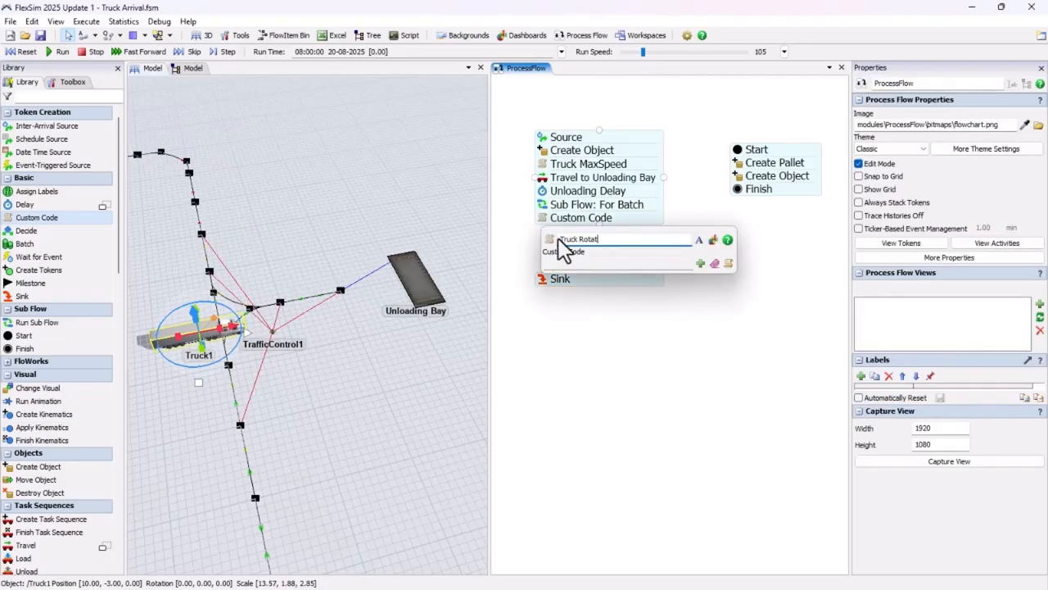
text(Truck Rotation 1)
key(Return)
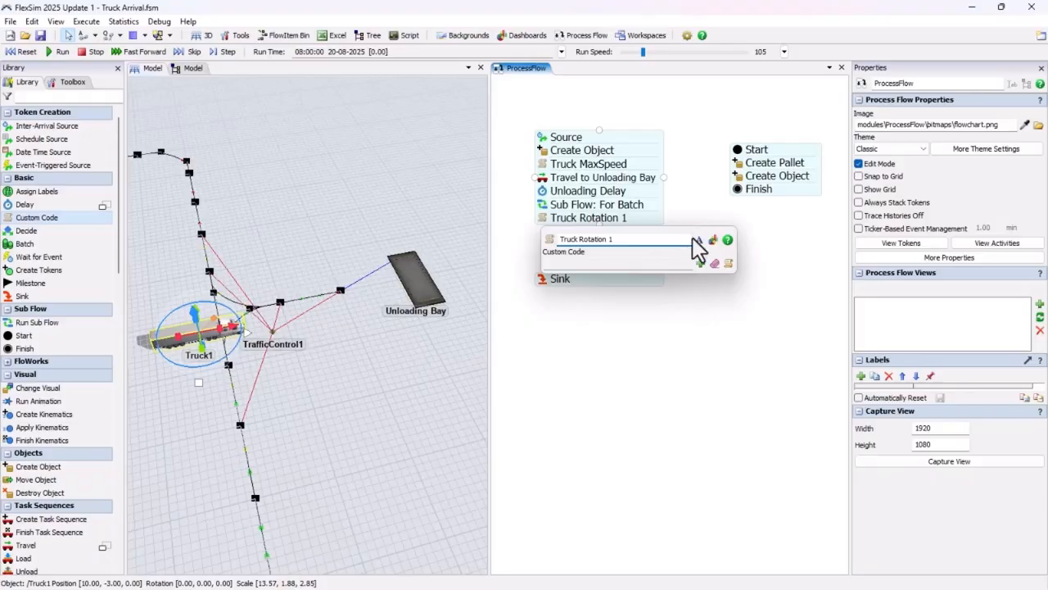
- Give Truck Rotation 1 a code snippet reading setvarnum(token.Truck,"modifyrotation",0);
click(700, 263)
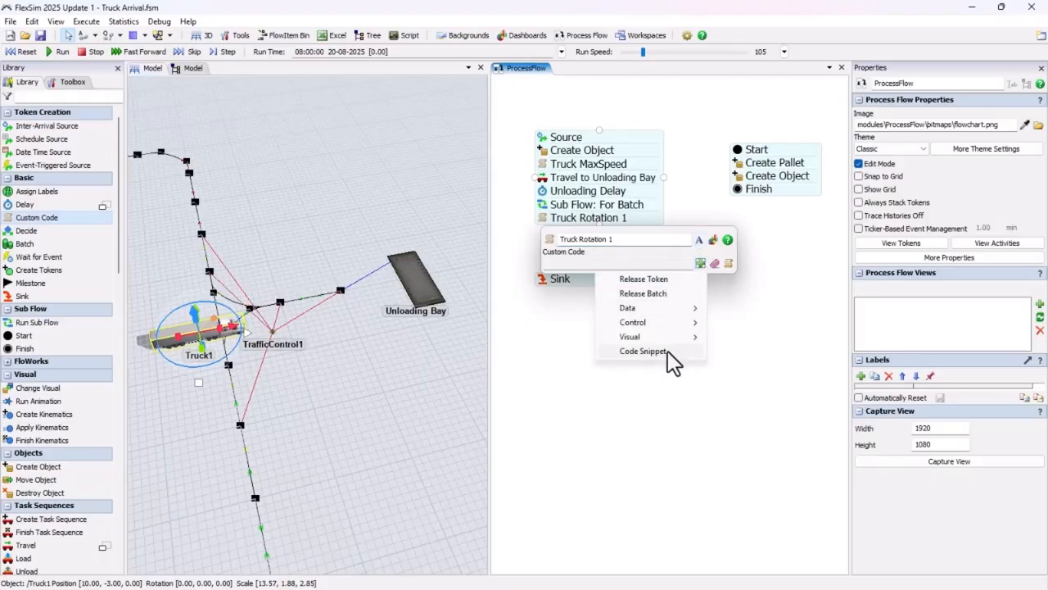
click(643, 350)
click(631, 303)
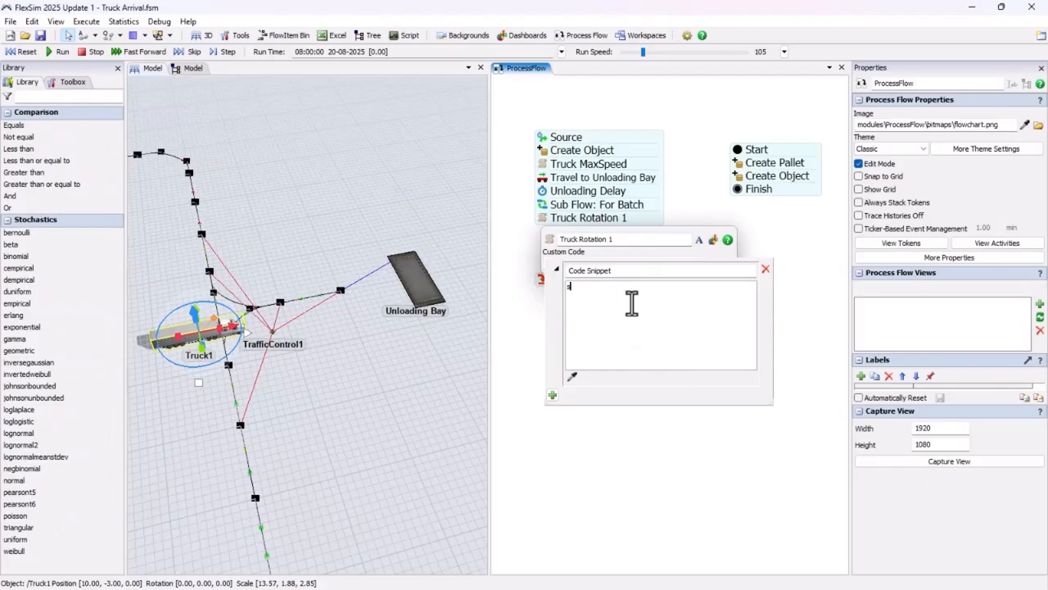
text(setvar)
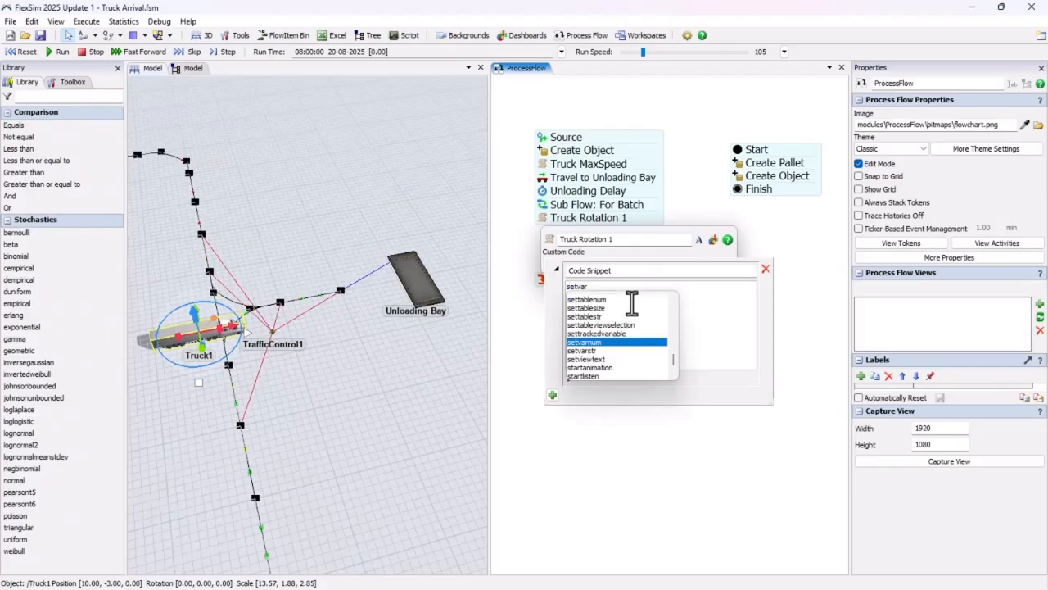
key(Return)
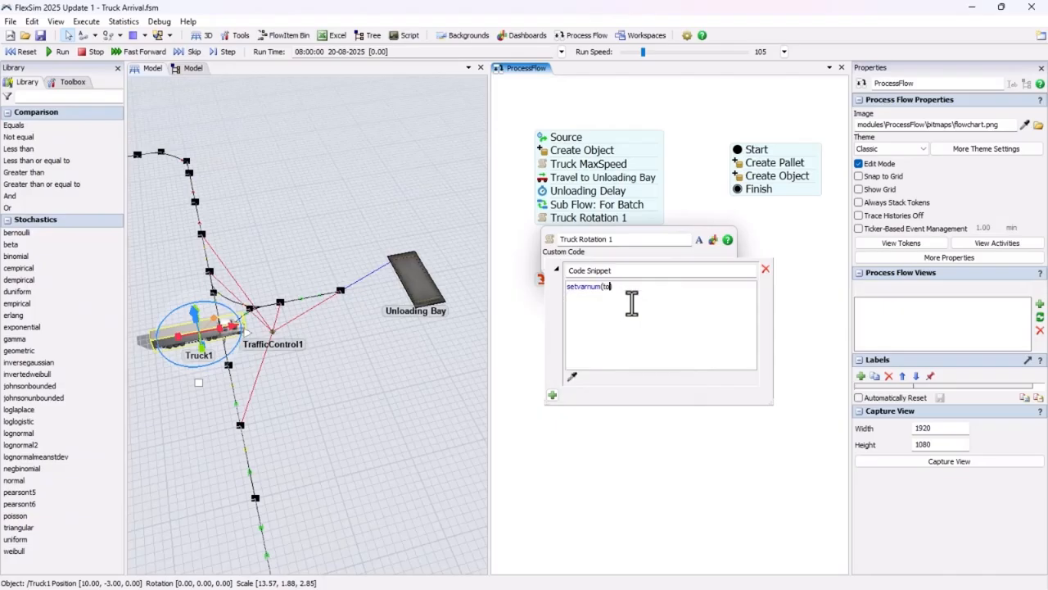
text((token.tru)
key(Return)
text();)
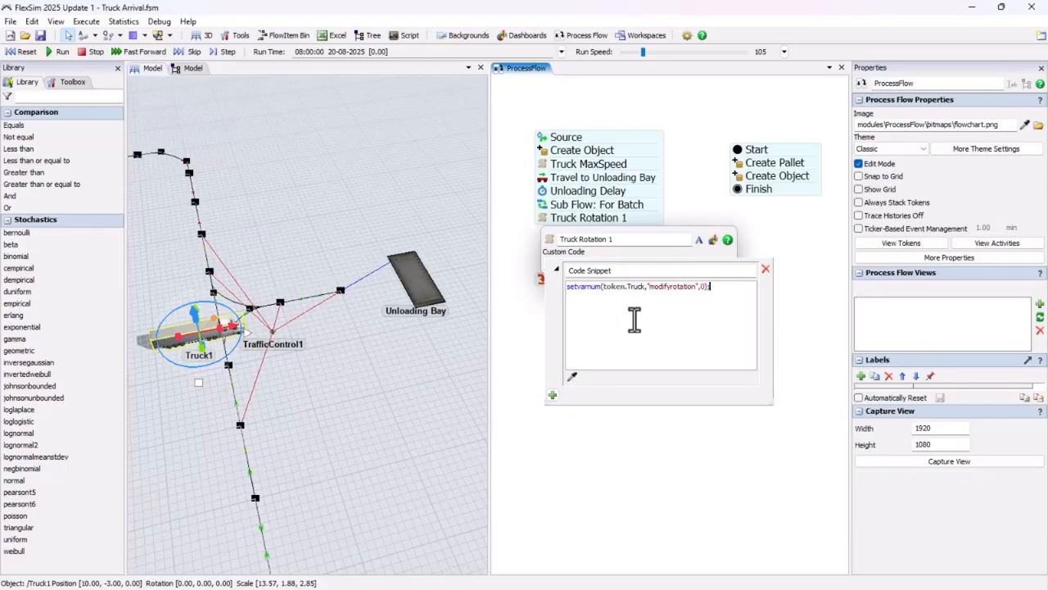
click(515, 329)
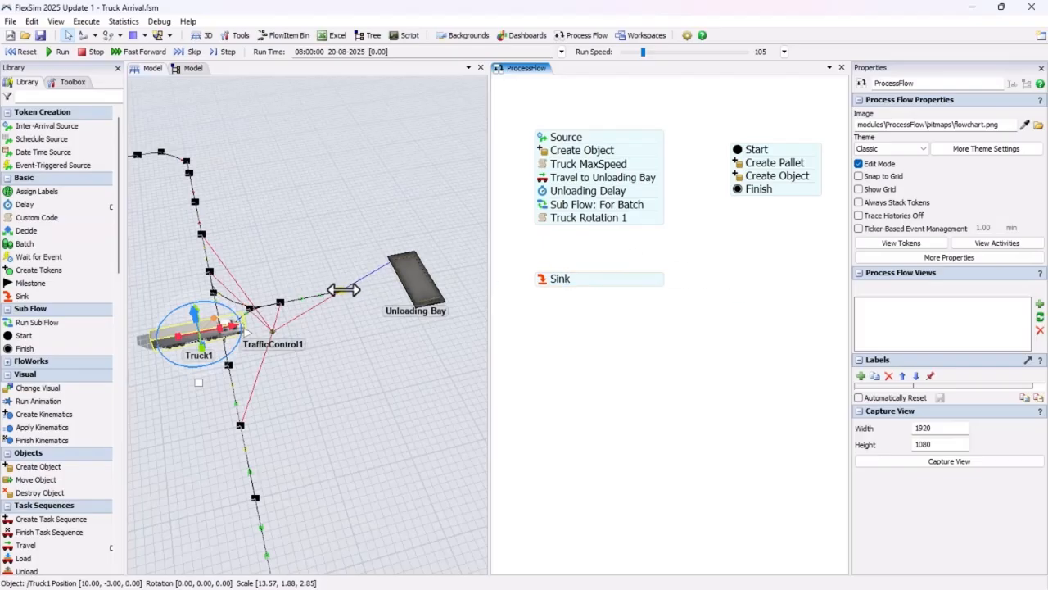
- Delete Truck1 beside TrafficControl1 from the 3D model
scroll(291, 303, up, 1)
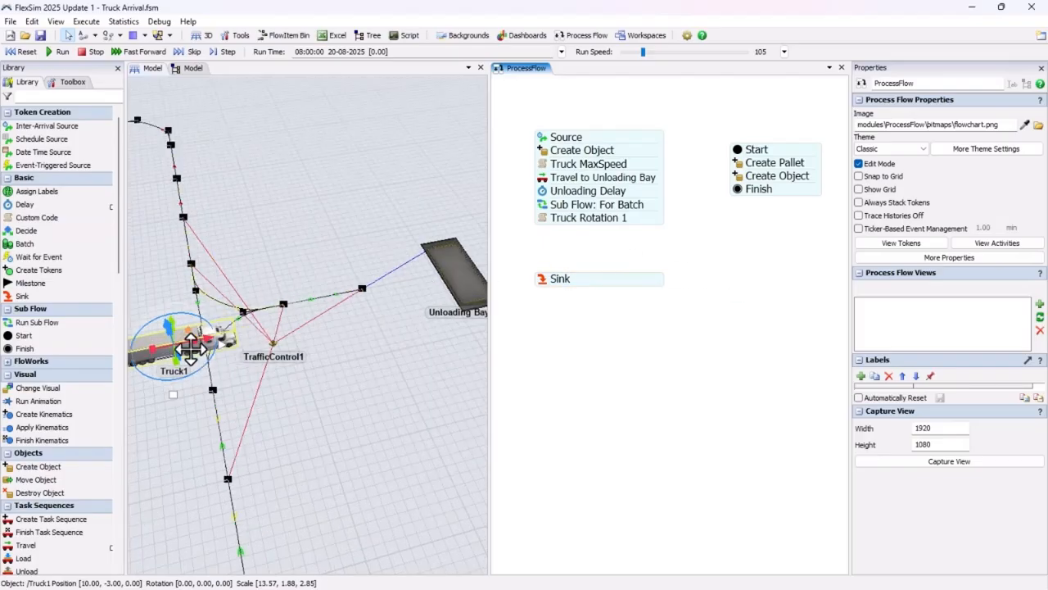
click(351, 390)
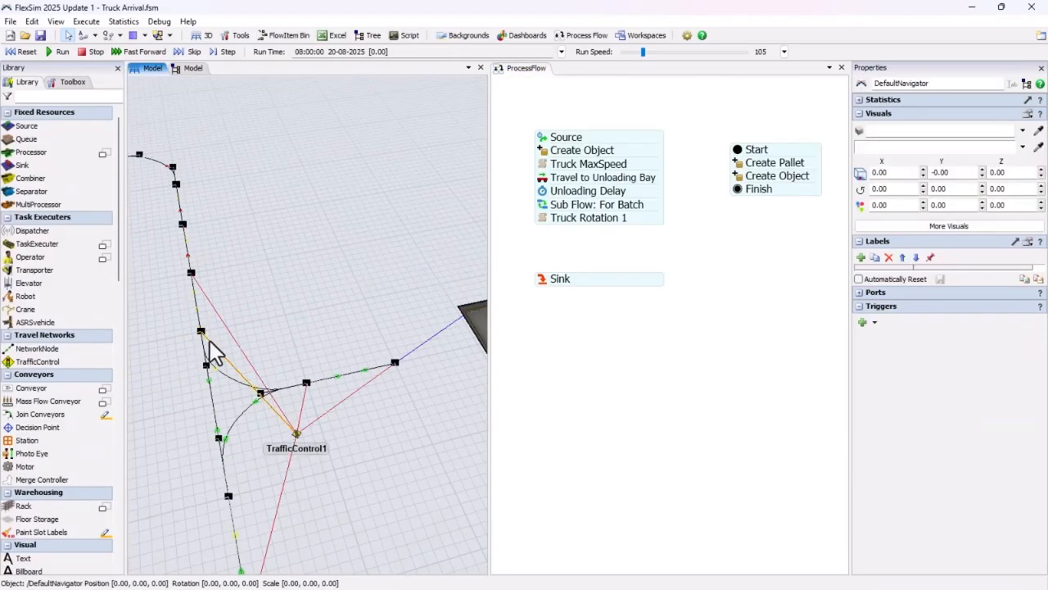
scroll(47, 357, down, 3)
- Add a Travel To Object activity directly below Truck Rotation 1 and rename it as Truck Reverse 1
click(643, 438)
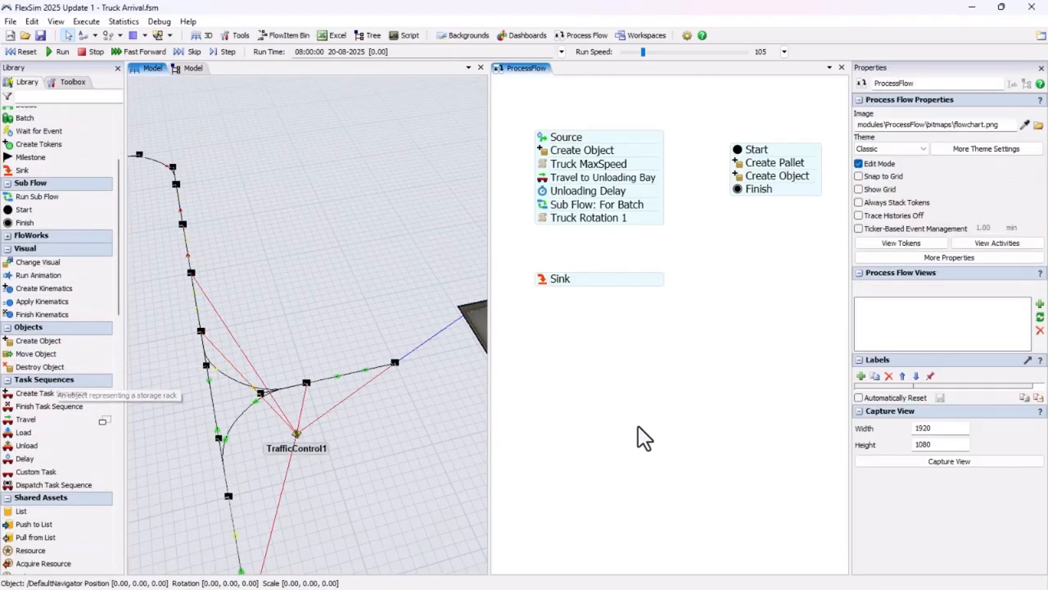
click(33, 419)
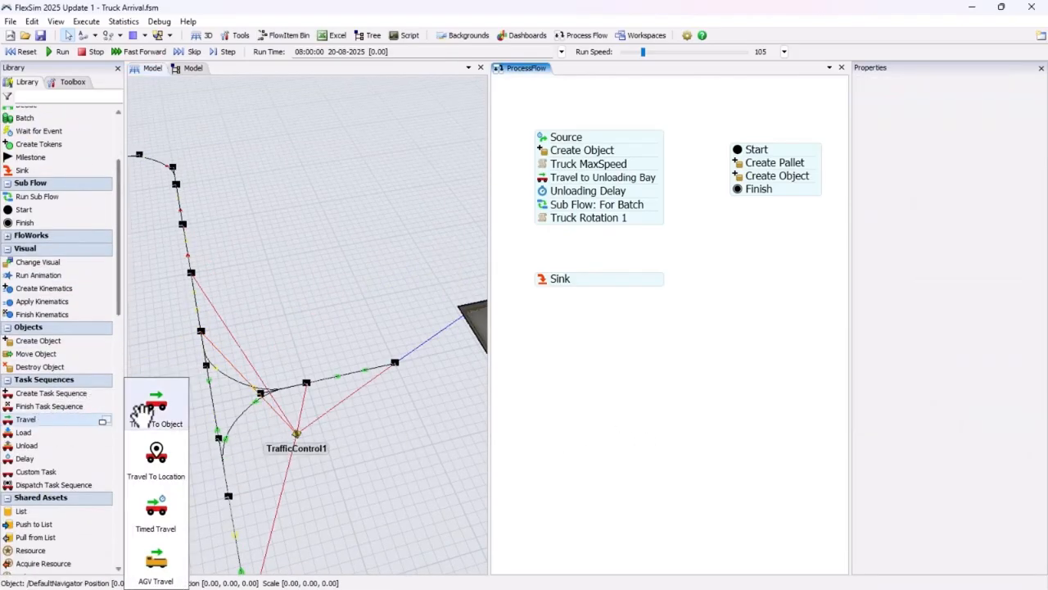
click(141, 414)
click(573, 249)
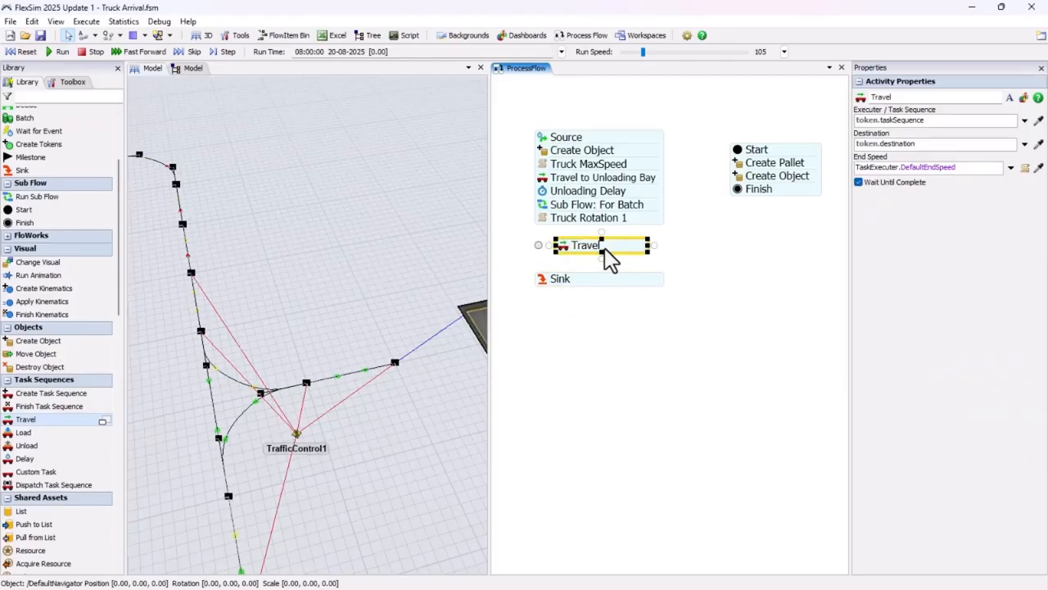
drag(606, 251, 565, 245)
double_click(925, 220)
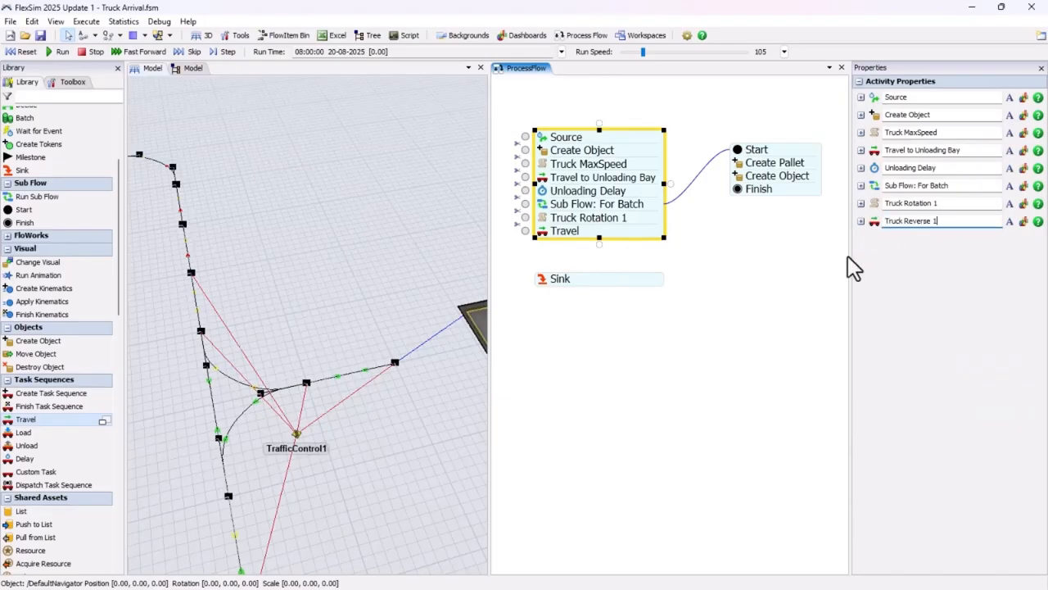
- Set Truck Reverse 1's executer to the token label Truck and its destination to network node NN1
double_click(544, 236)
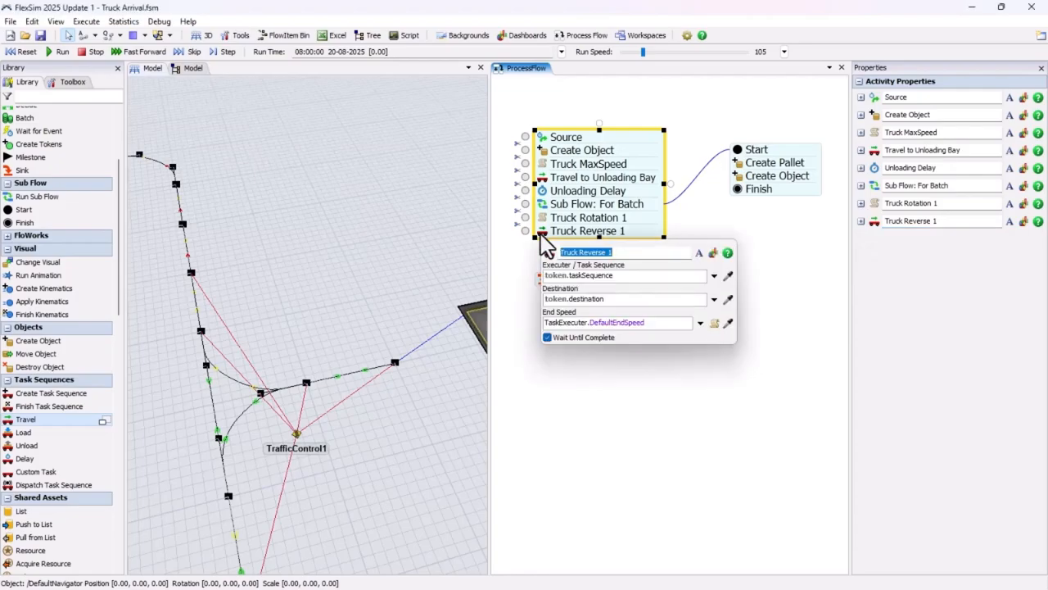
click(714, 277)
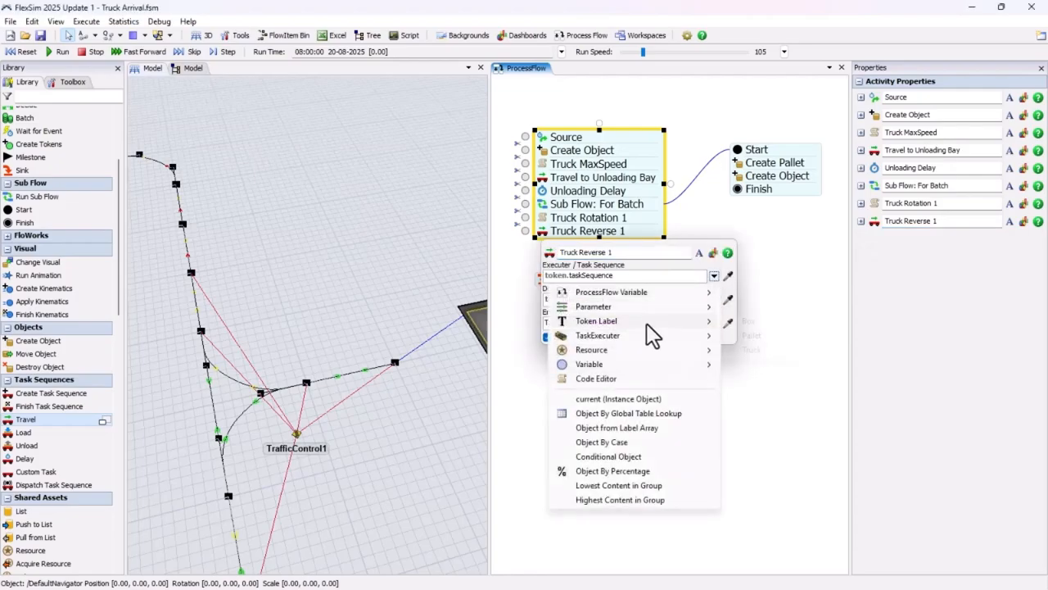
mouse_move(715, 322)
click(751, 350)
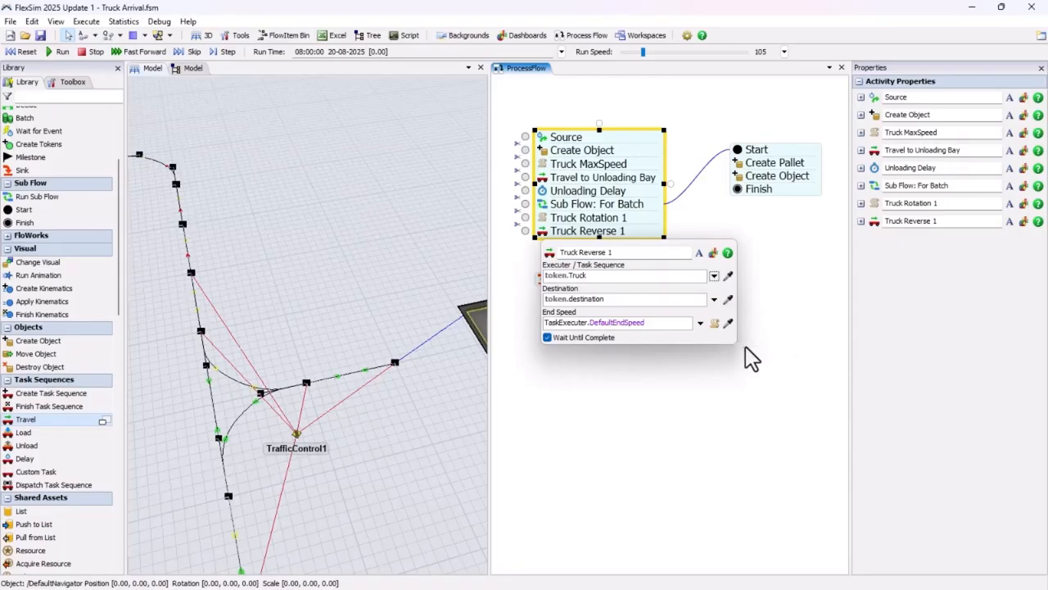
click(726, 300)
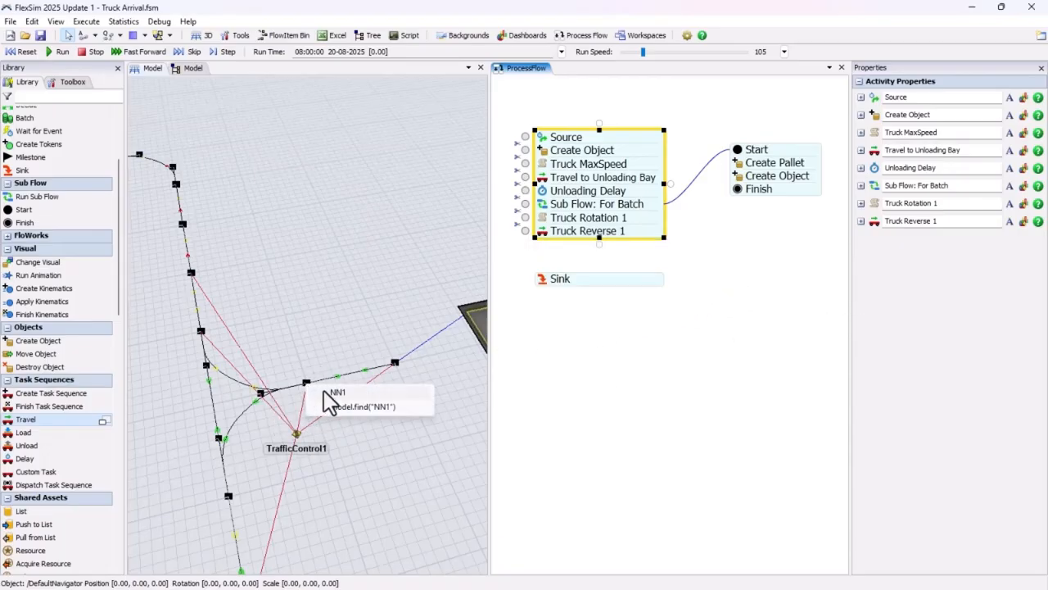
click(309, 385)
click(653, 379)
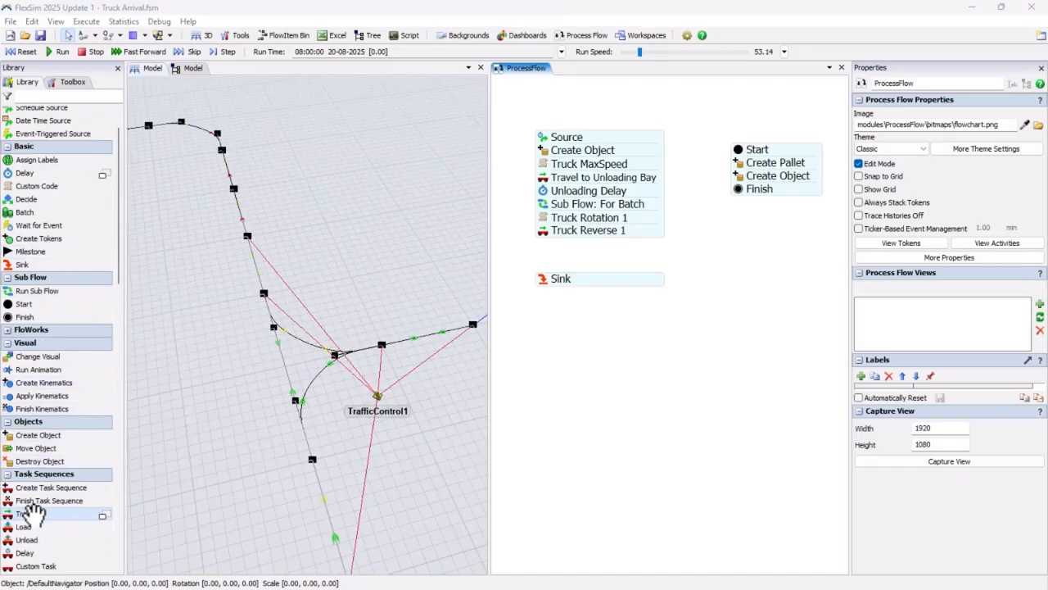
- Add another Travel activity directly below Truck Reverse 1 and rename it as Truck Reverse 2
drag(33, 514, 556, 275)
drag(550, 249, 550, 251)
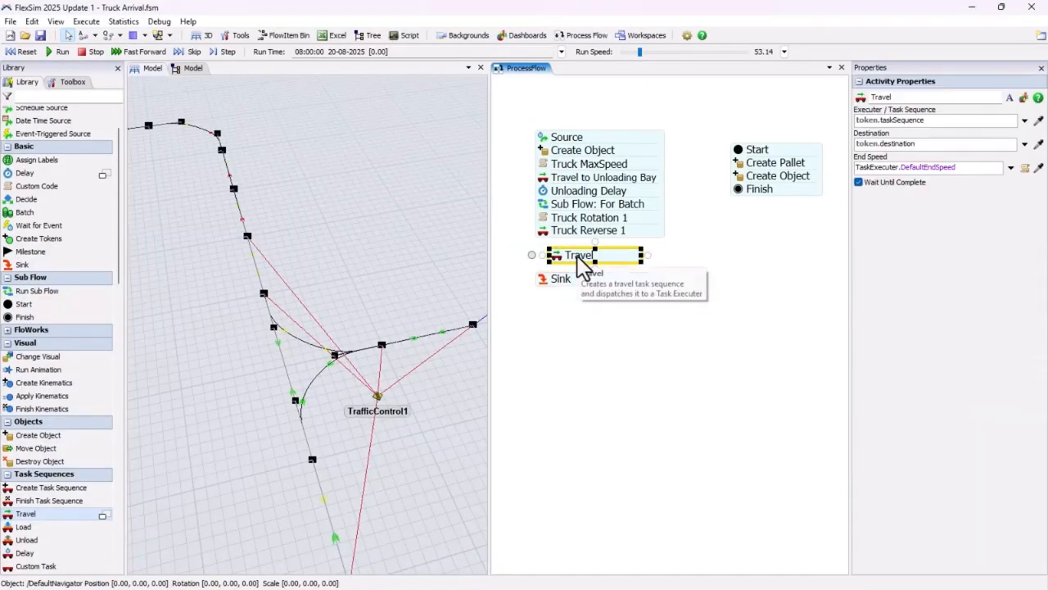
drag(578, 262, 565, 248)
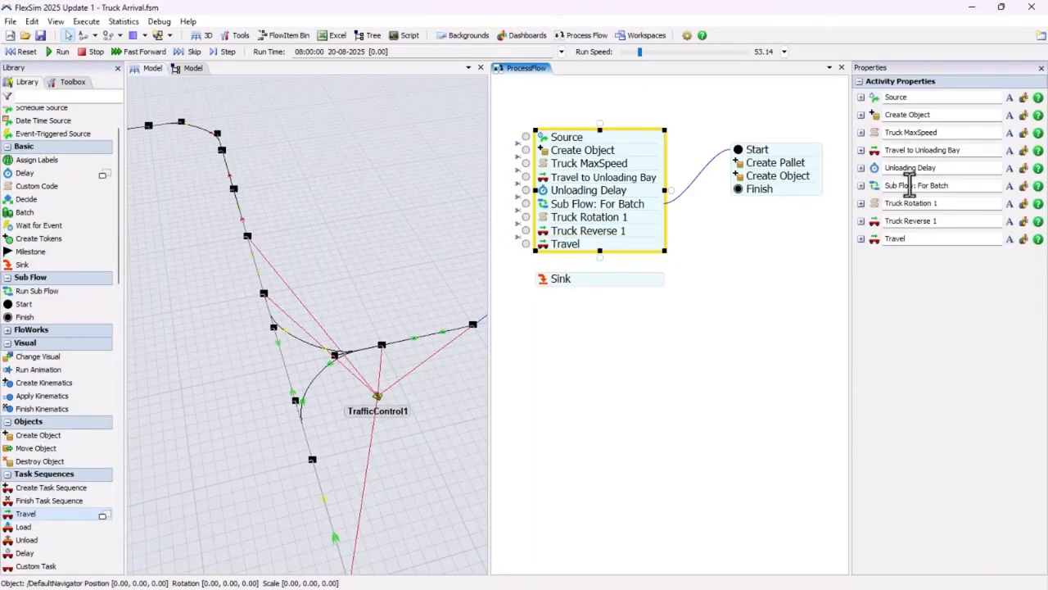
click(936, 220)
click(890, 238)
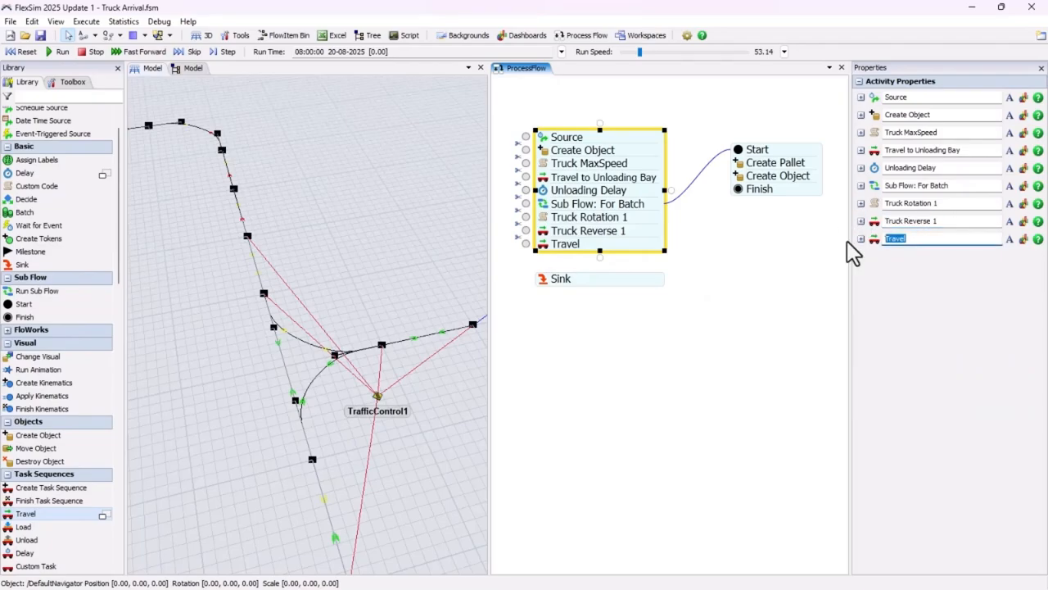
text(Truck Reverse 2)
click(694, 312)
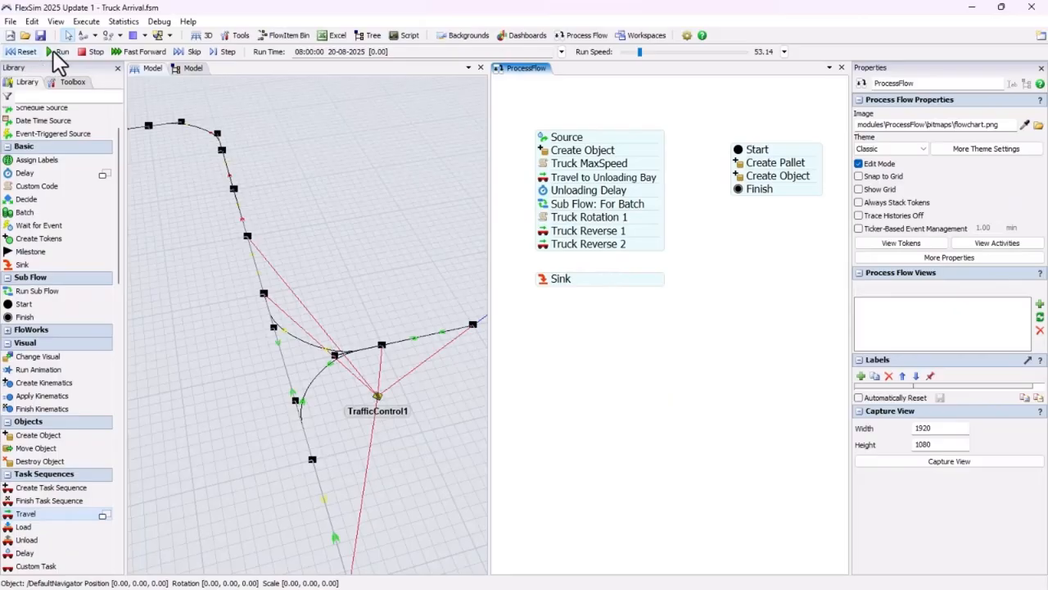
- Set Truck Reverse 2's executer to the token label Truck and its destination to network node NN3
double_click(544, 244)
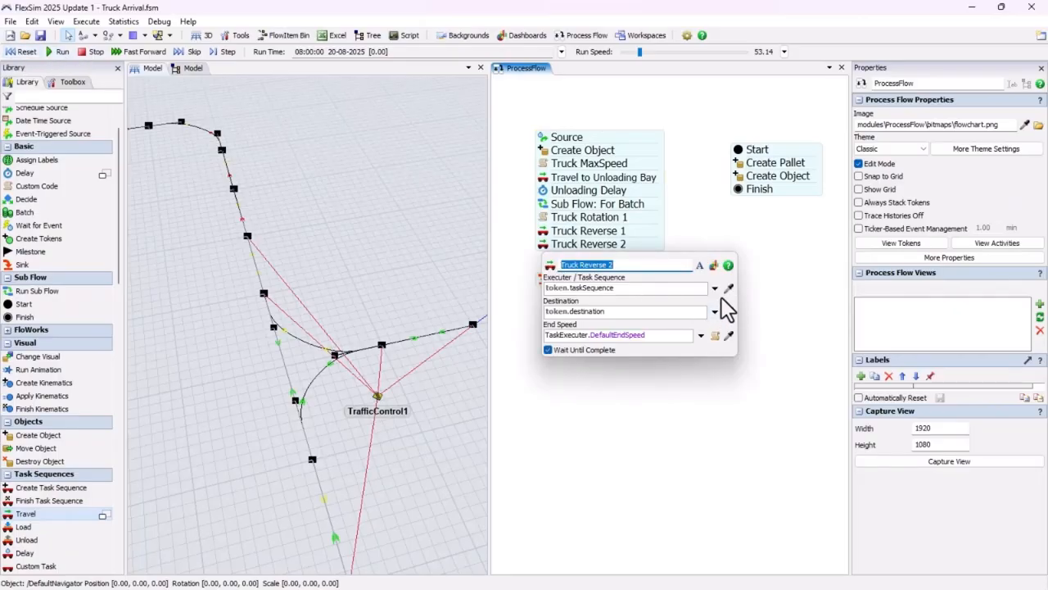
click(714, 289)
mouse_move(696, 334)
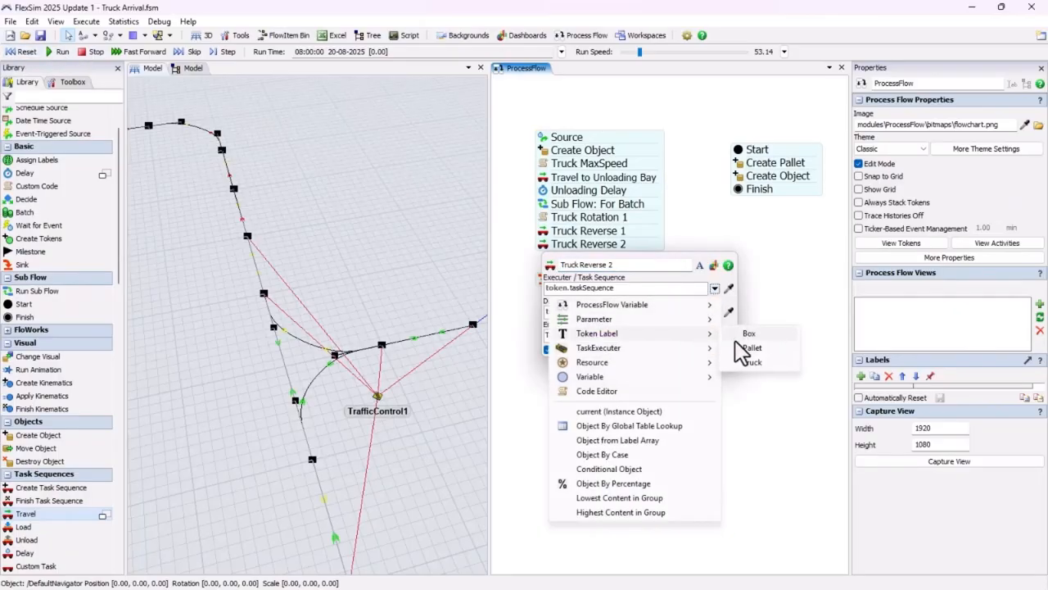
click(750, 363)
click(727, 312)
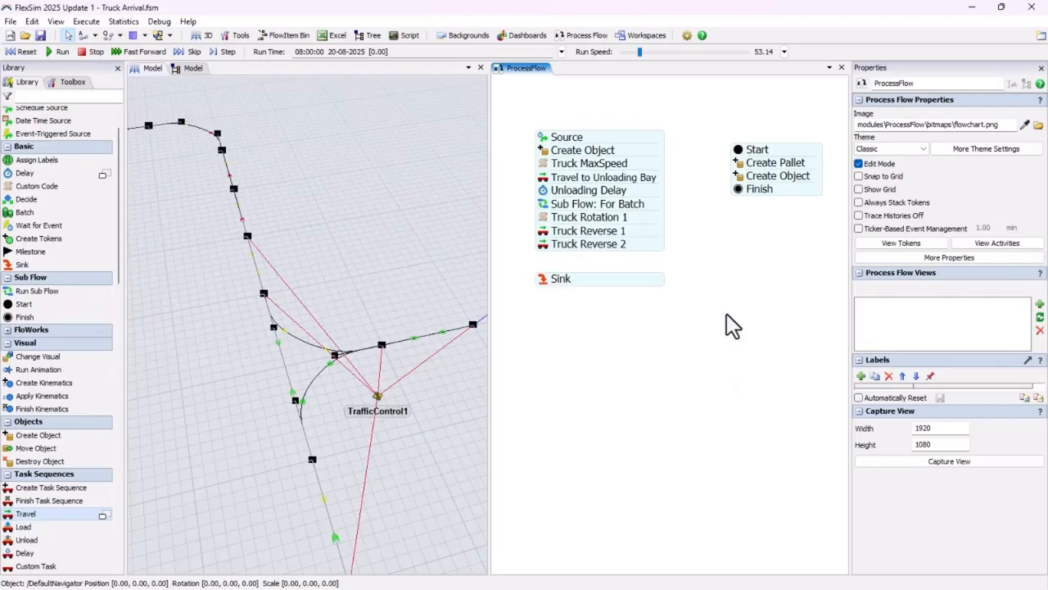
click(289, 300)
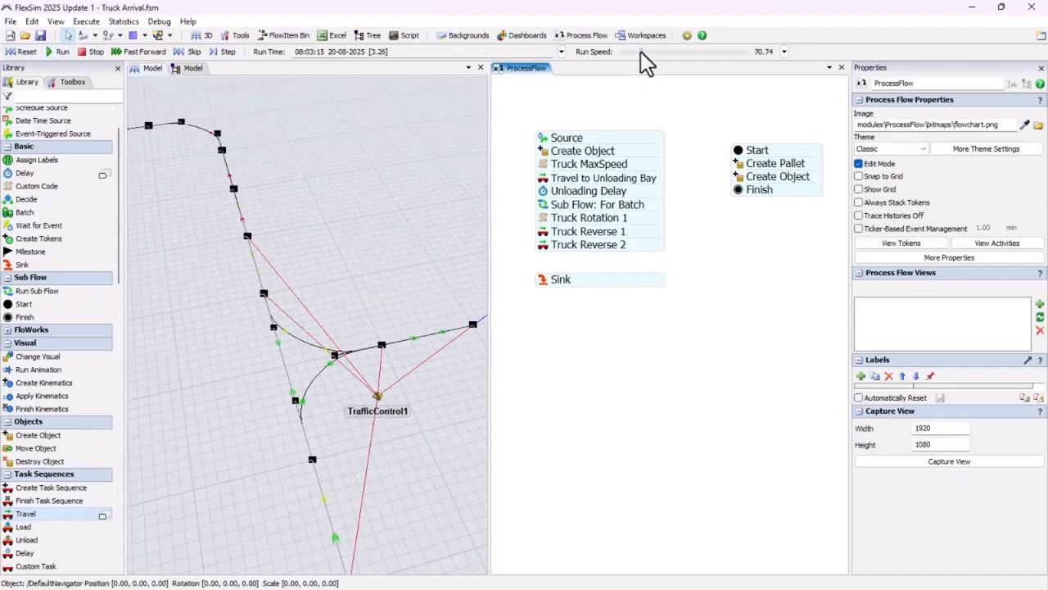
- Run the simulation at a run speed of 231 and watch the truck reverse out of the unloading bay
drag(641, 51, 647, 53)
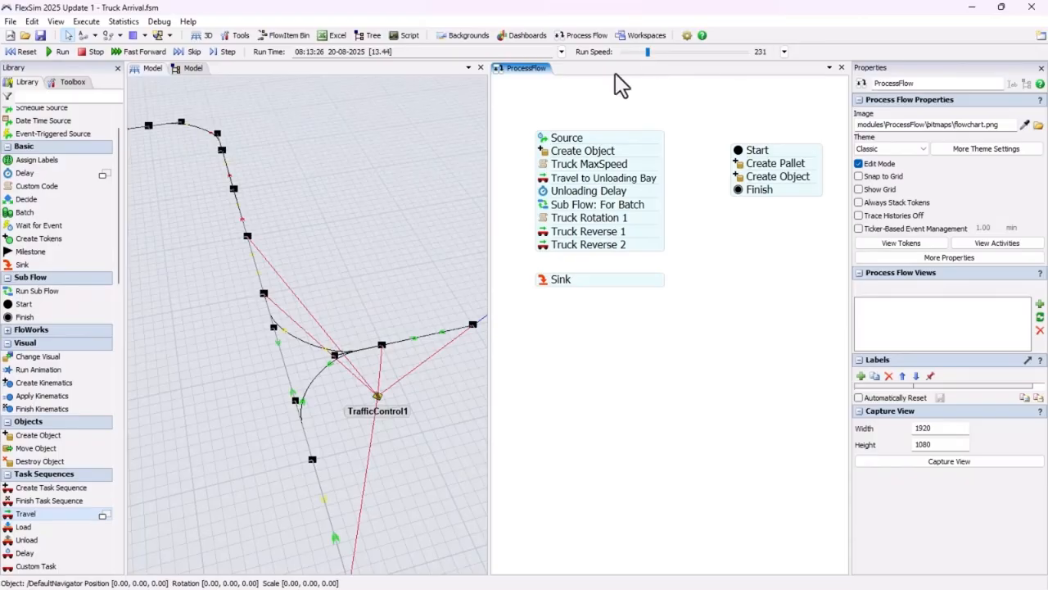
scroll(283, 210, down, 5)
drag(288, 211, 319, 192)
scroll(328, 210, down, 3)
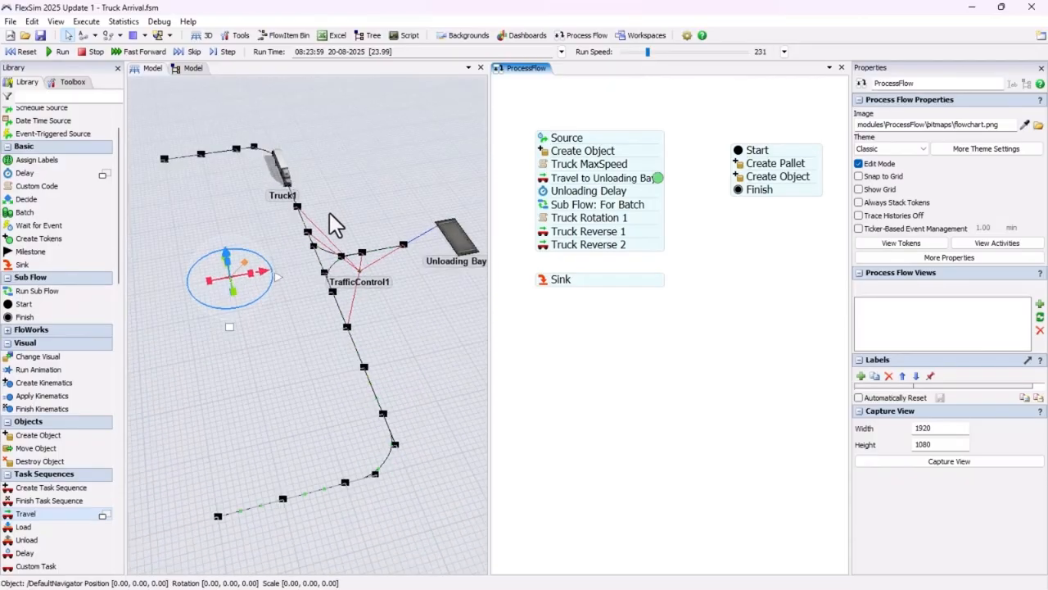
click(295, 311)
drag(325, 300, 284, 302)
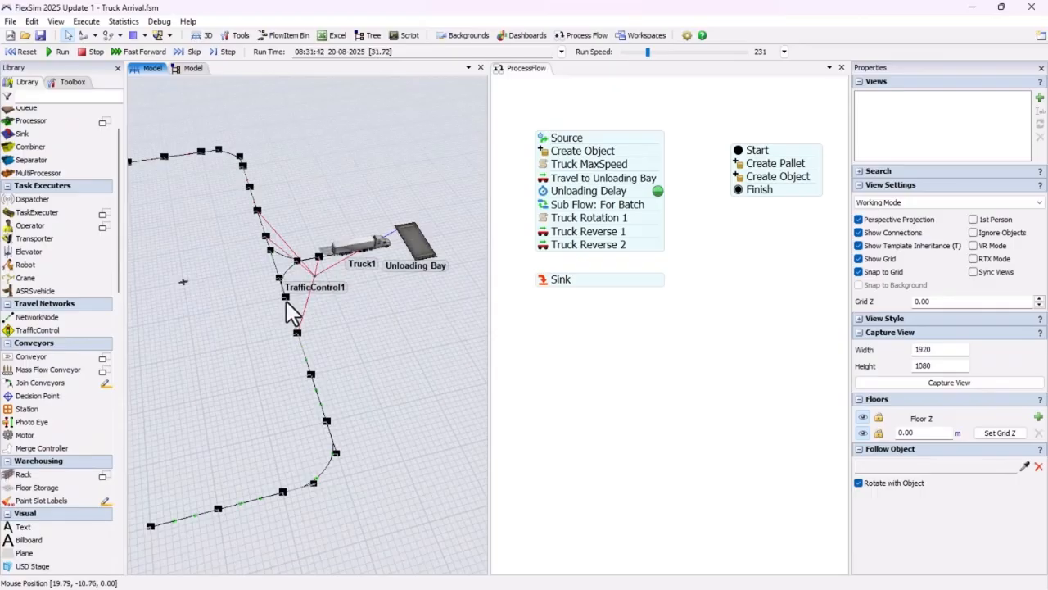
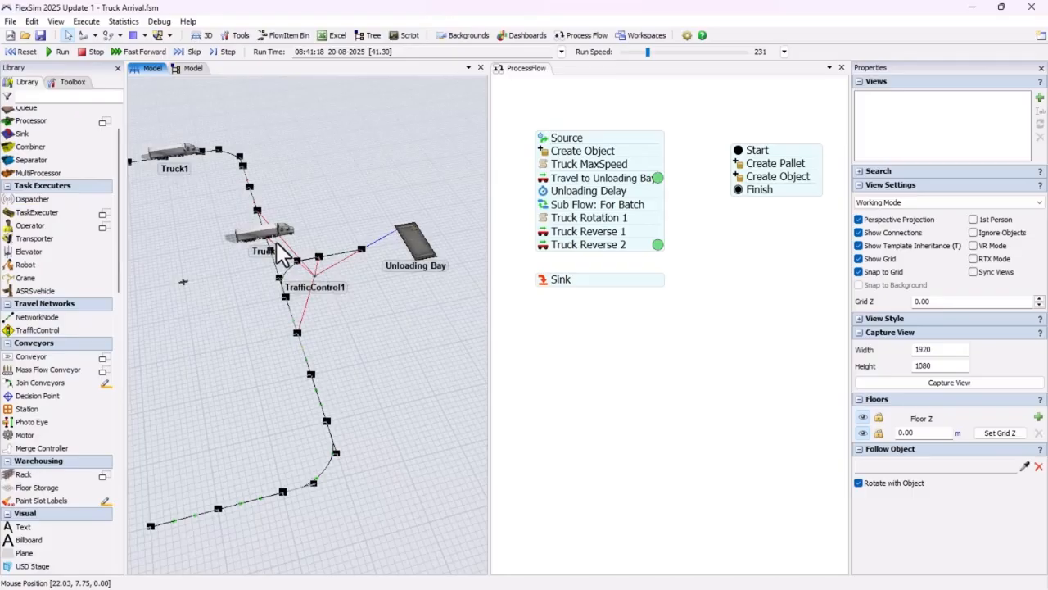
- Detach Truck Reverse 2 from the activity block and insert a Custom Code activity between Truck Reverse 1 and Truck Reverse 2
click(573, 250)
click(574, 248)
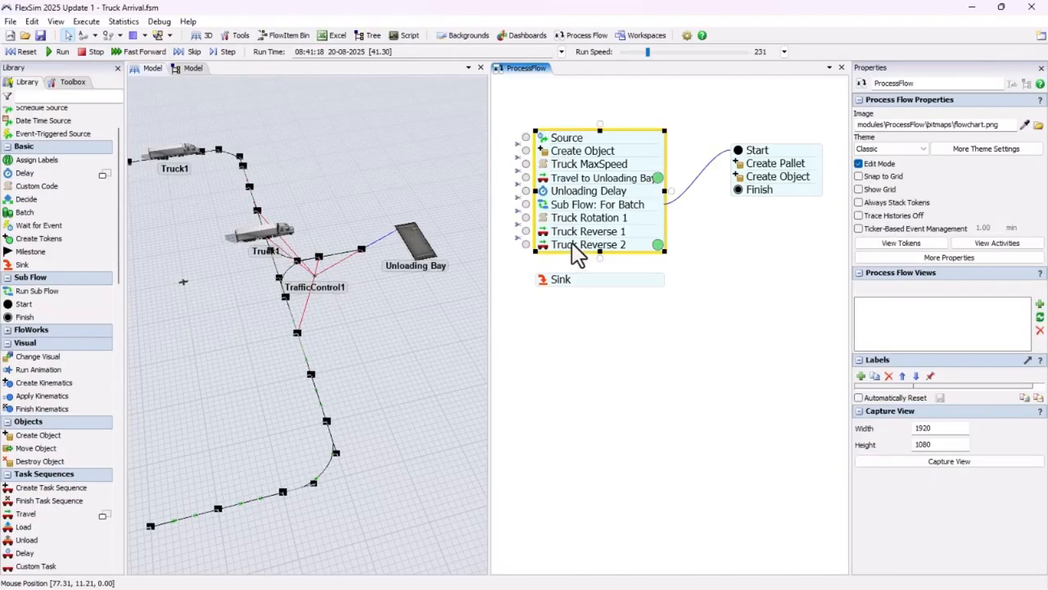
drag(565, 244, 565, 249)
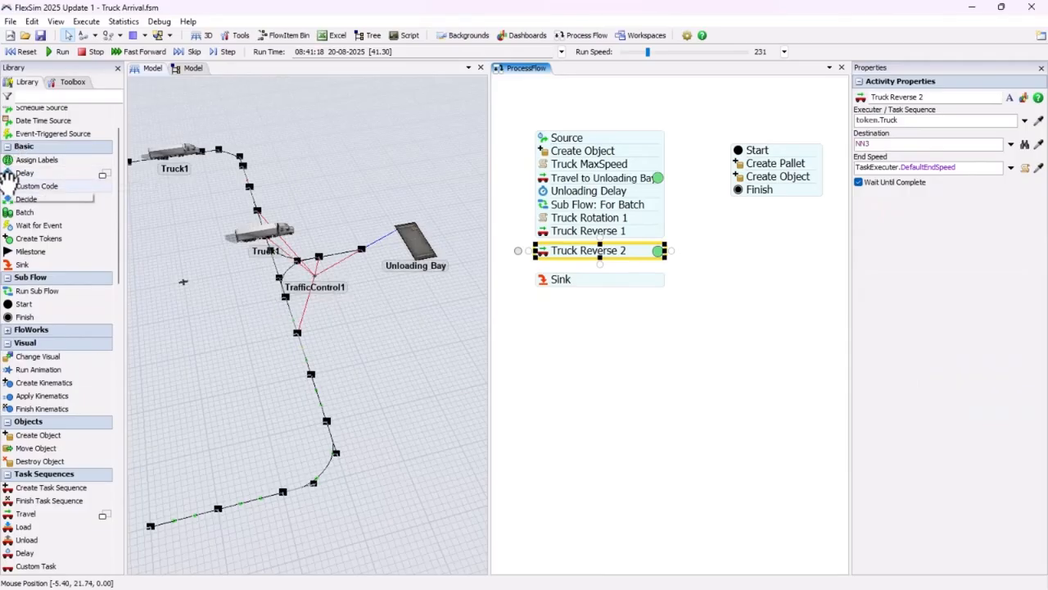
click(542, 315)
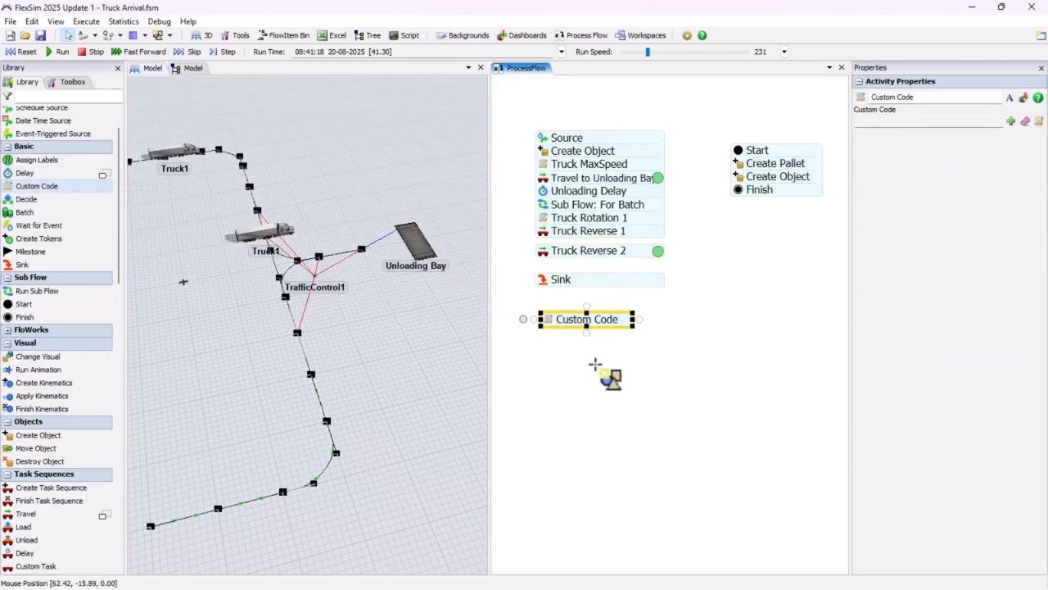
drag(557, 328, 600, 243)
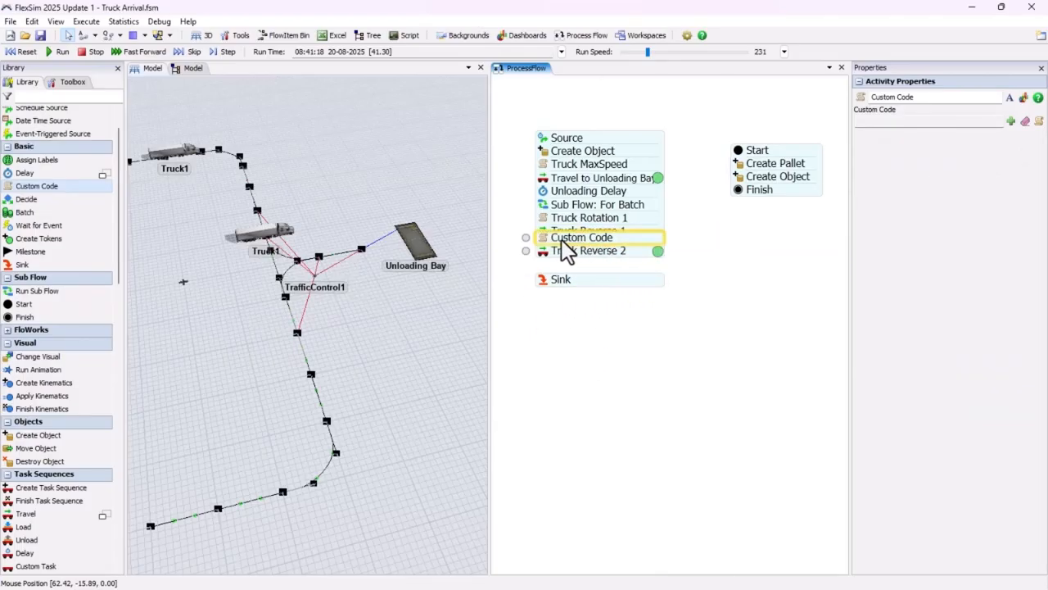
click(674, 322)
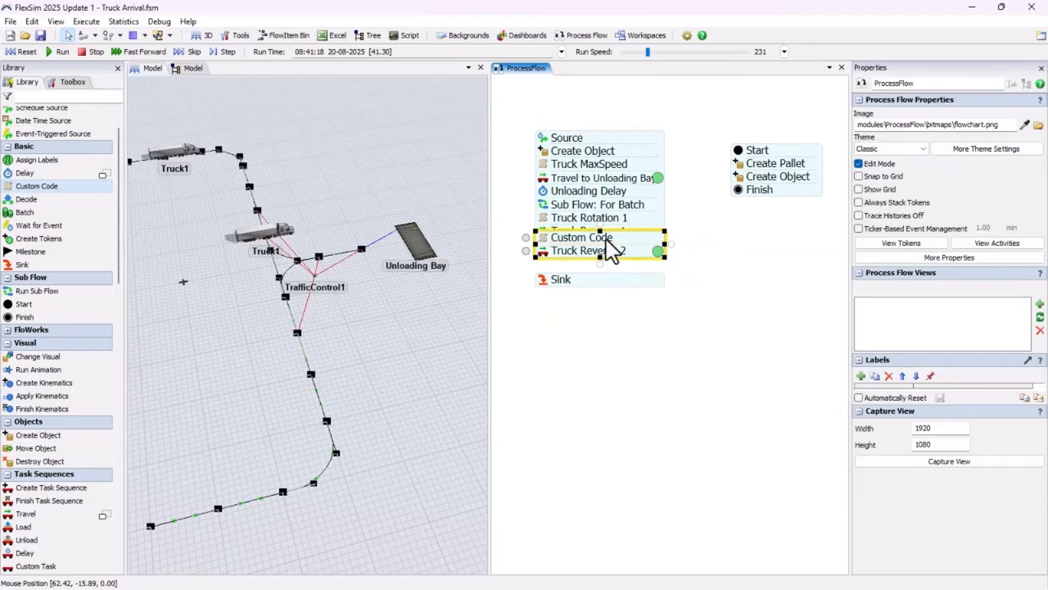
click(613, 251)
- Rename the Custom Code activity between Truck Reverse 1 and Truck Reverse 2 as Truck rotation reset
double_click(909, 238)
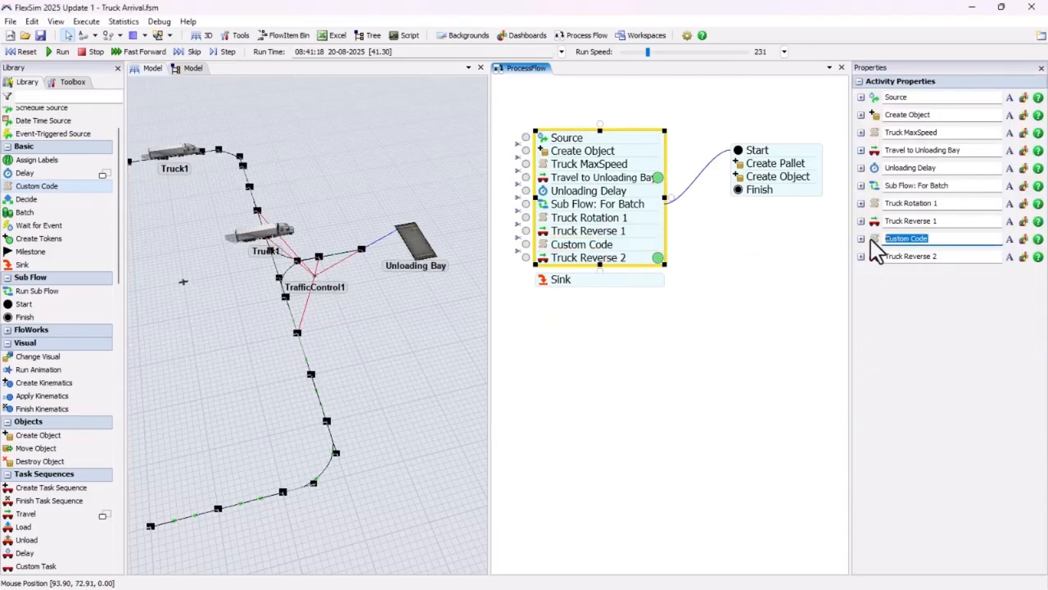
text(Truck rotation reset)
key(Return)
click(774, 300)
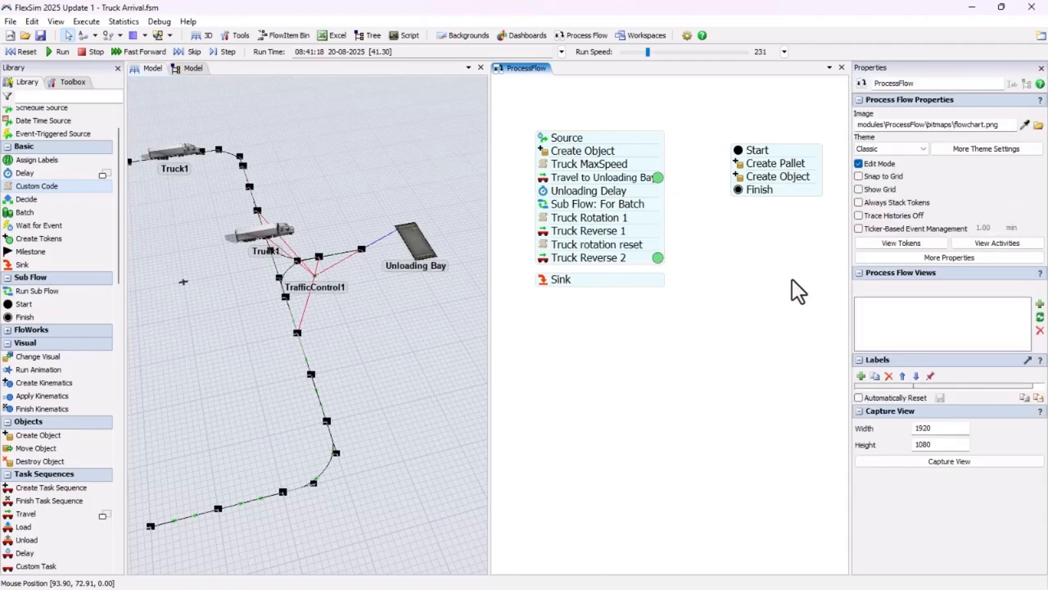
- Give Truck rotation reset a code snippet containing setvarnum(token.Truck,"modifyrotation",1);
double_click(546, 244)
click(700, 291)
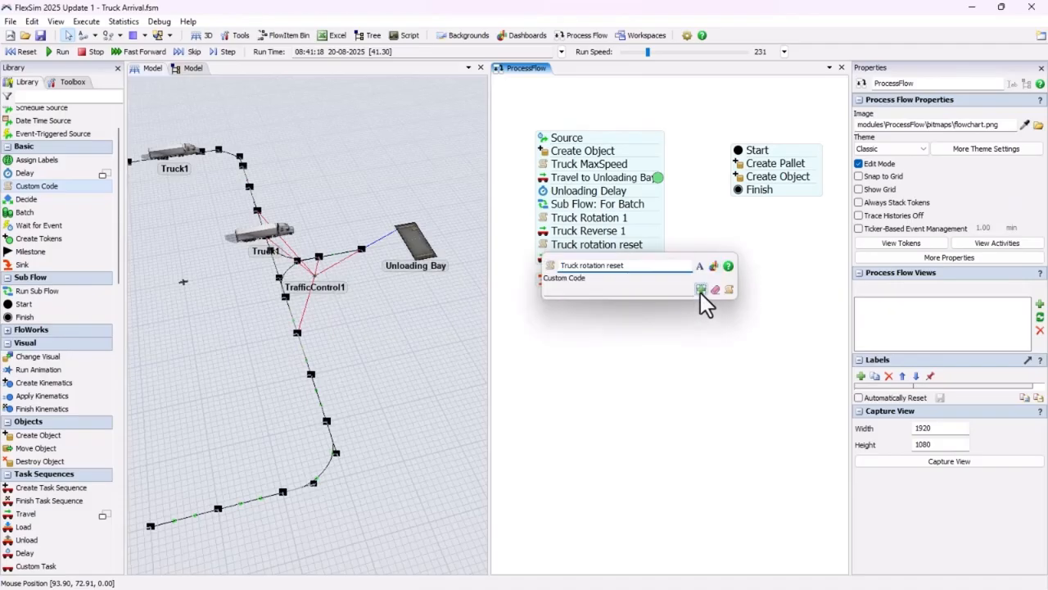
click(701, 377)
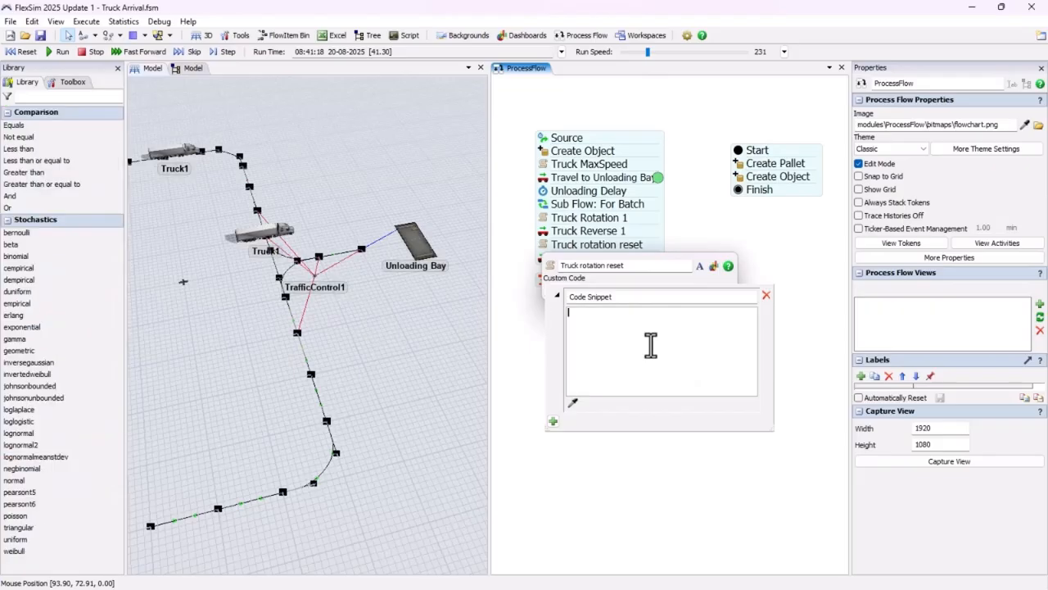
text(setvarnum(token.T)
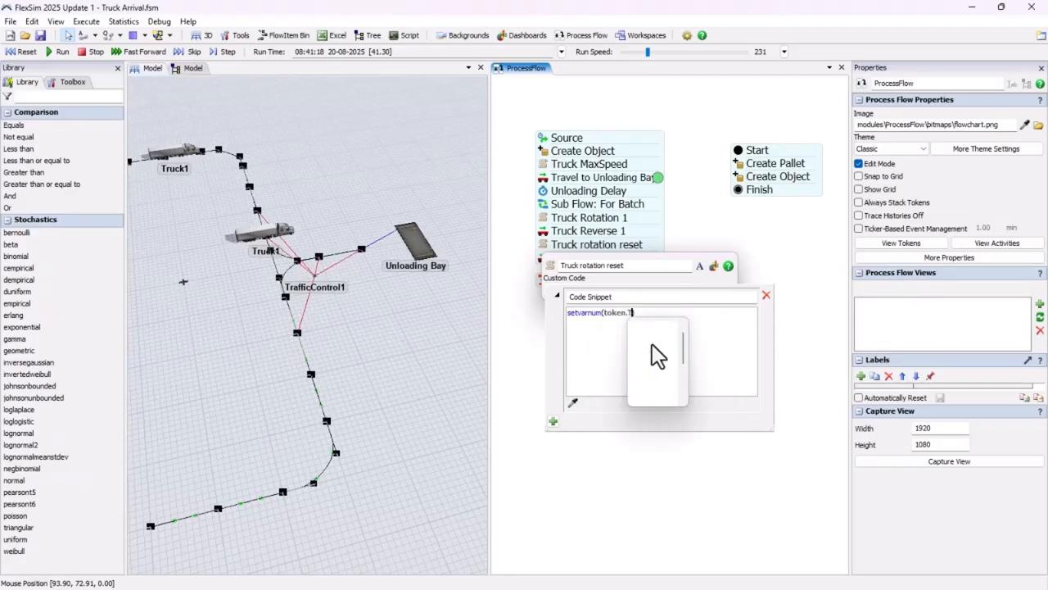
text(ruck, )
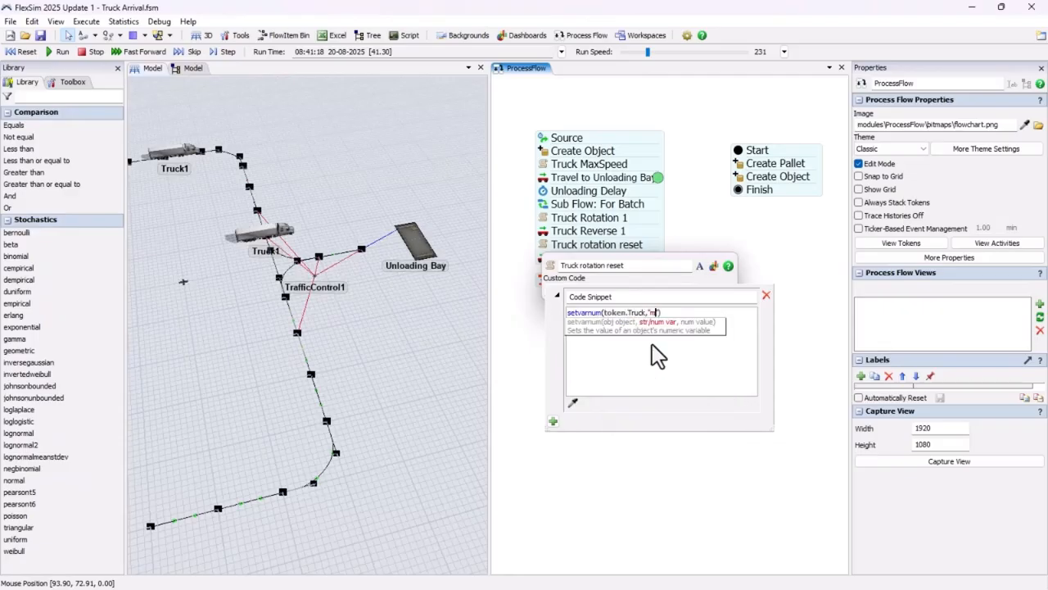
text("modifyrotation", 1)
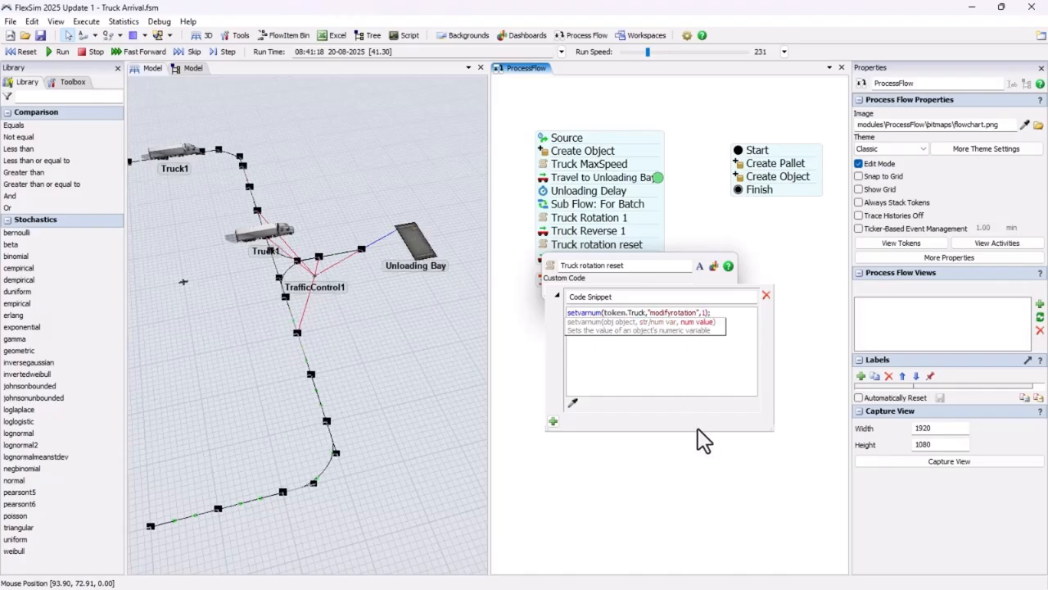
text())
click(686, 483)
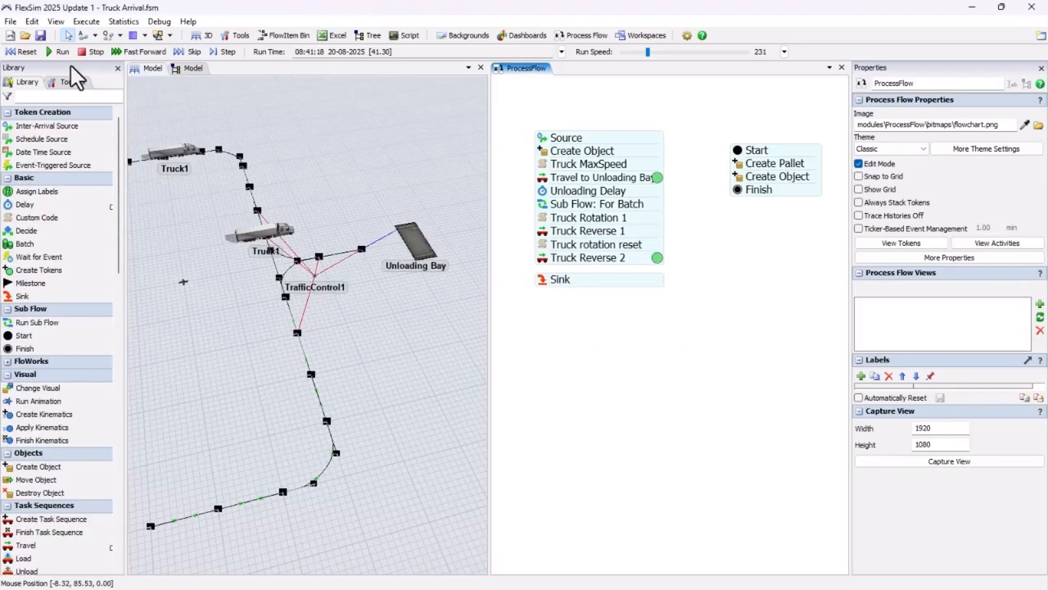
- Reset the simulation, place a Truck task executer beside the travel network and view its travel properties
click(18, 52)
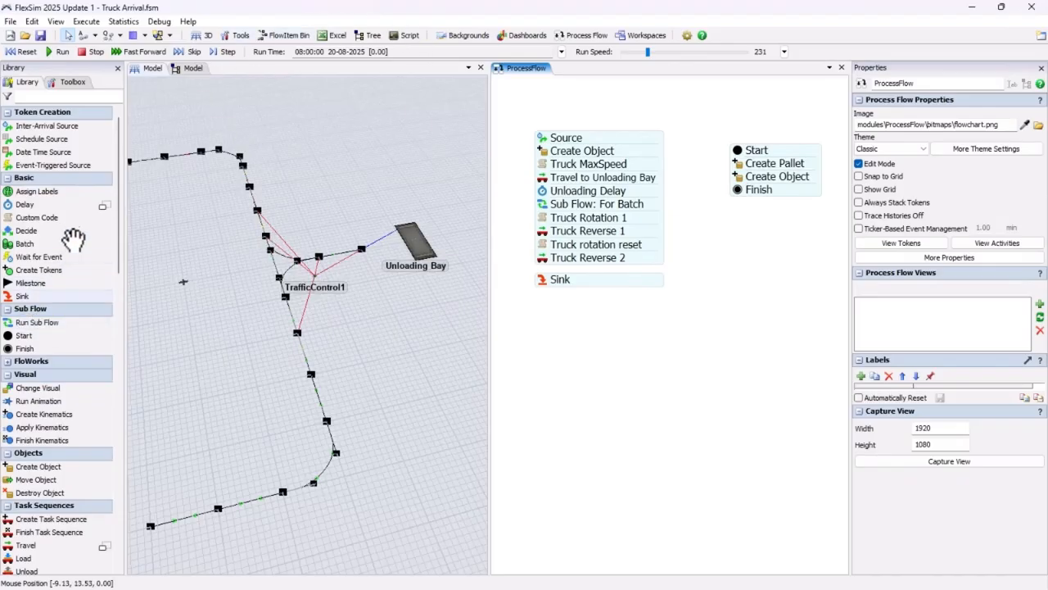
click(162, 197)
click(105, 245)
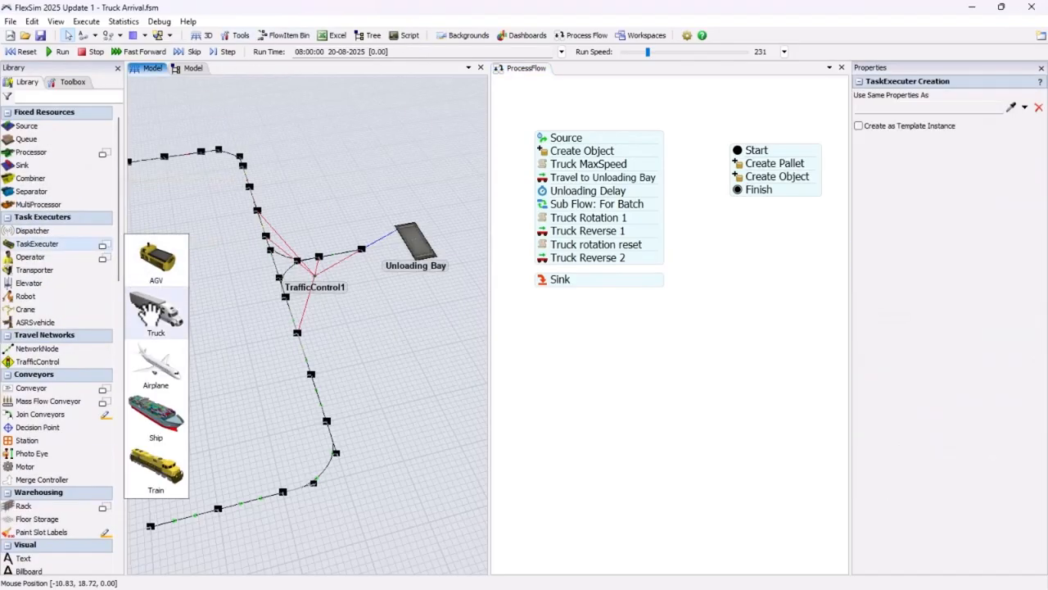
click(152, 316)
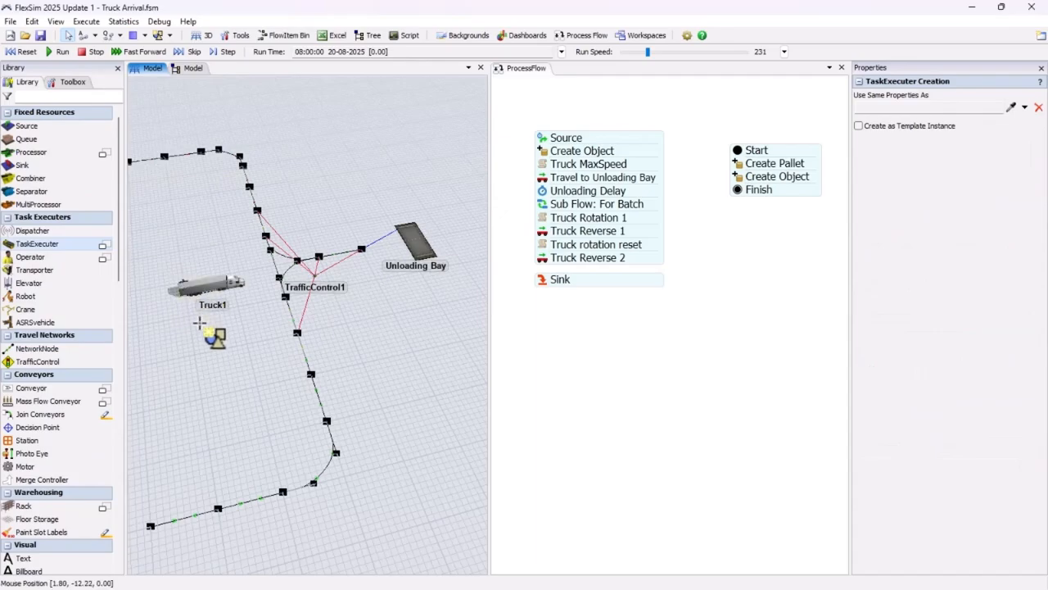
click(207, 326)
click(206, 286)
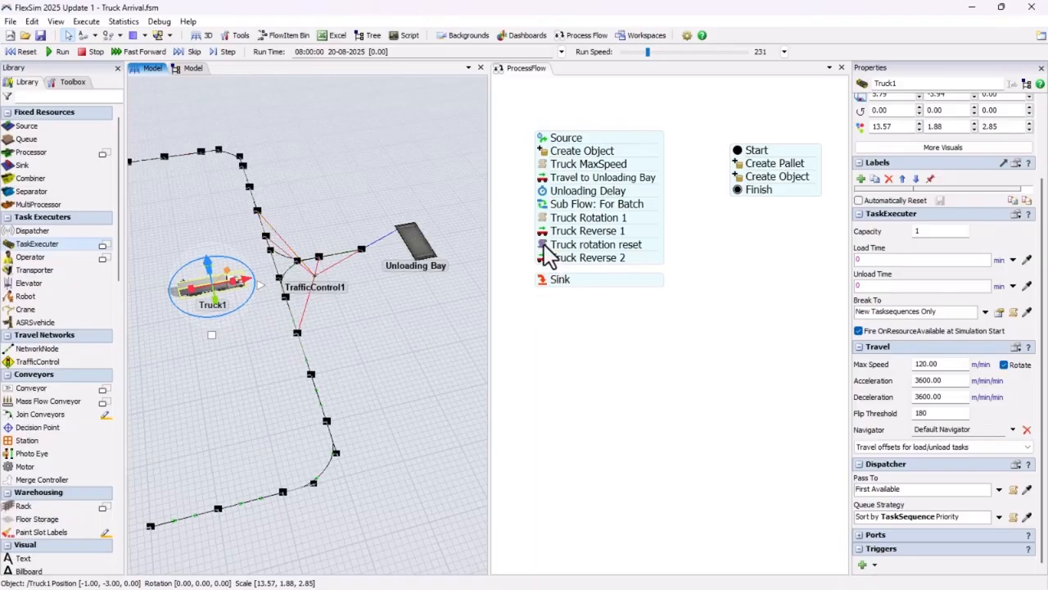
click(547, 270)
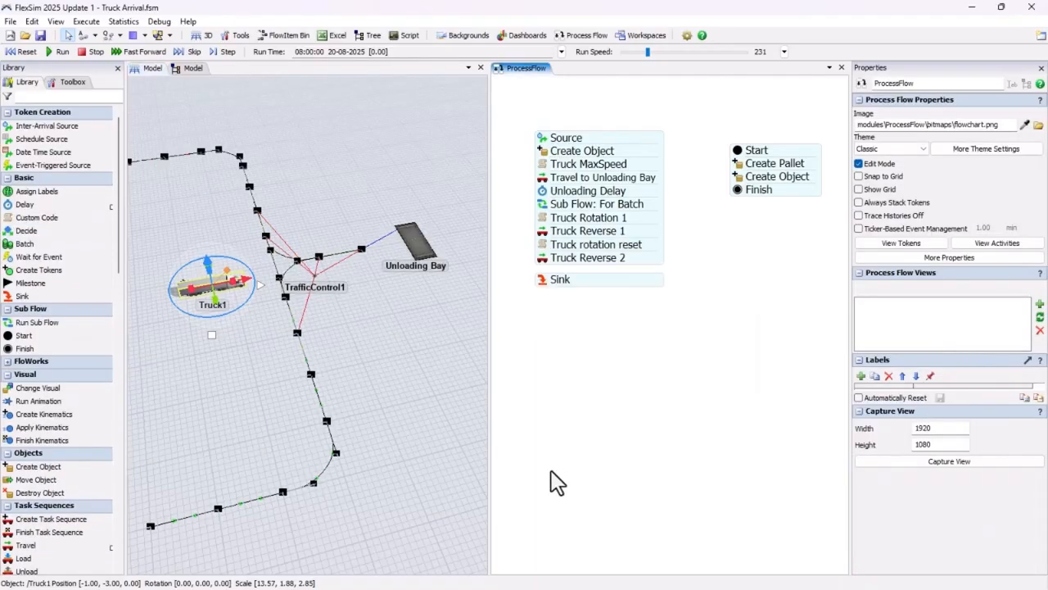
- Look up the flipthreshold variable among Truck1's variables in the model tree
click(176, 69)
click(178, 208)
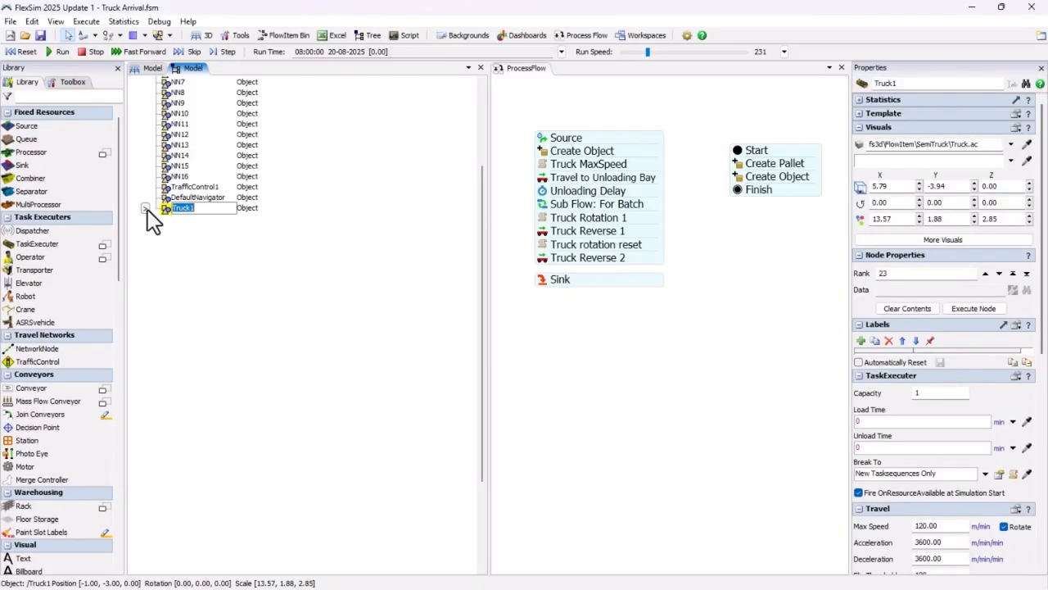
click(146, 208)
click(166, 239)
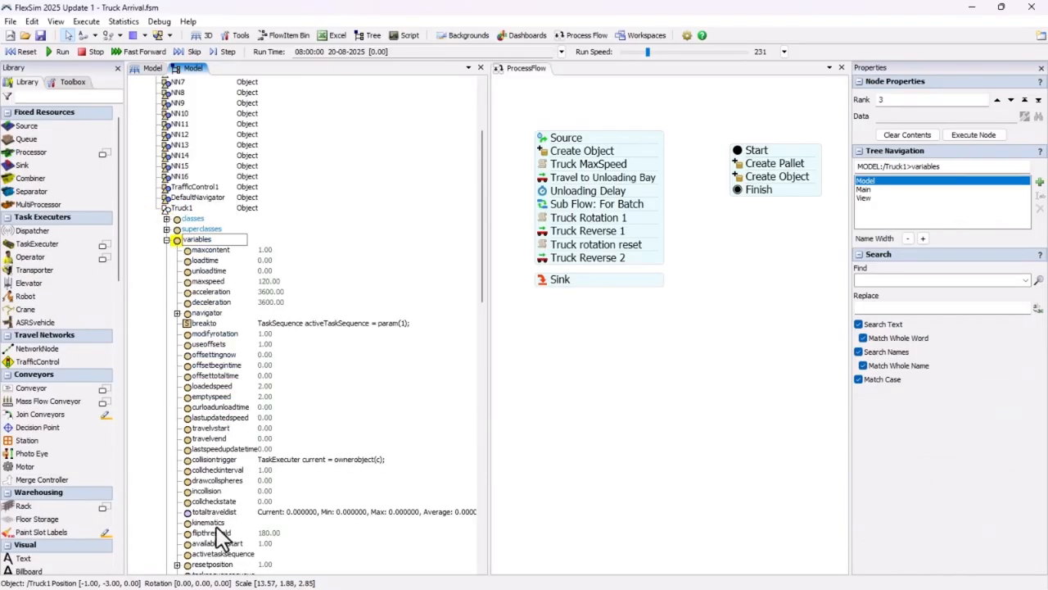
scroll(214, 520, down, 4)
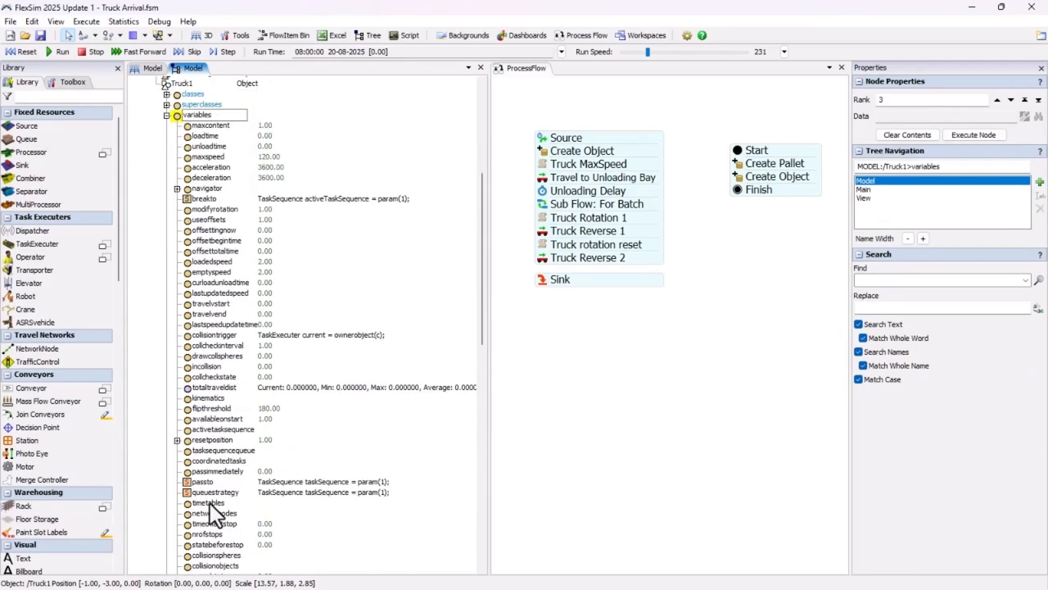
click(218, 408)
click(218, 409)
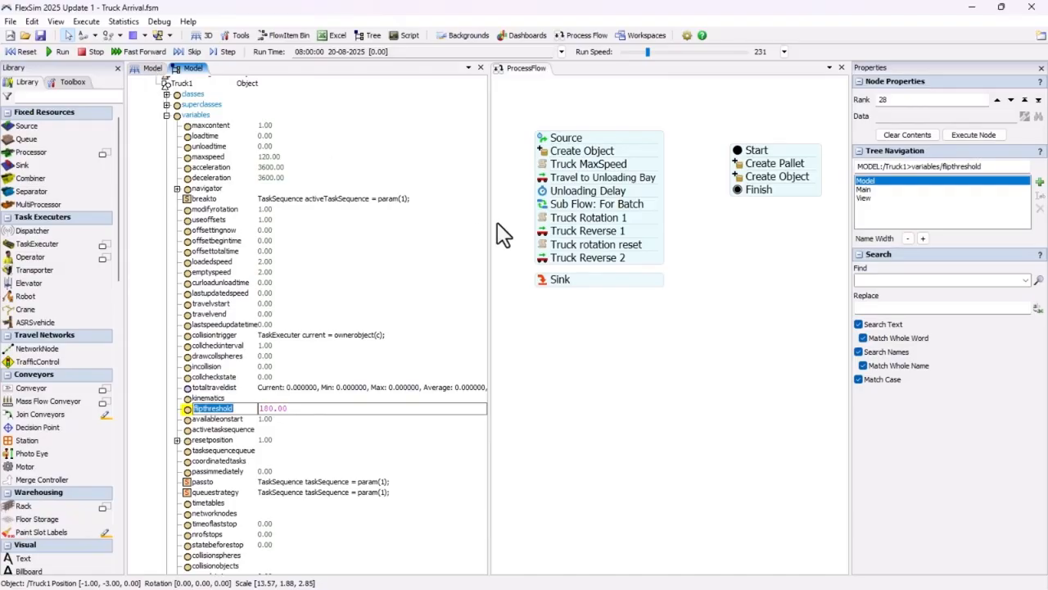
- Add a second setvarnum line for token.Truck's flipthreshold variable to the Truck rotation reset code
double_click(547, 256)
click(695, 286)
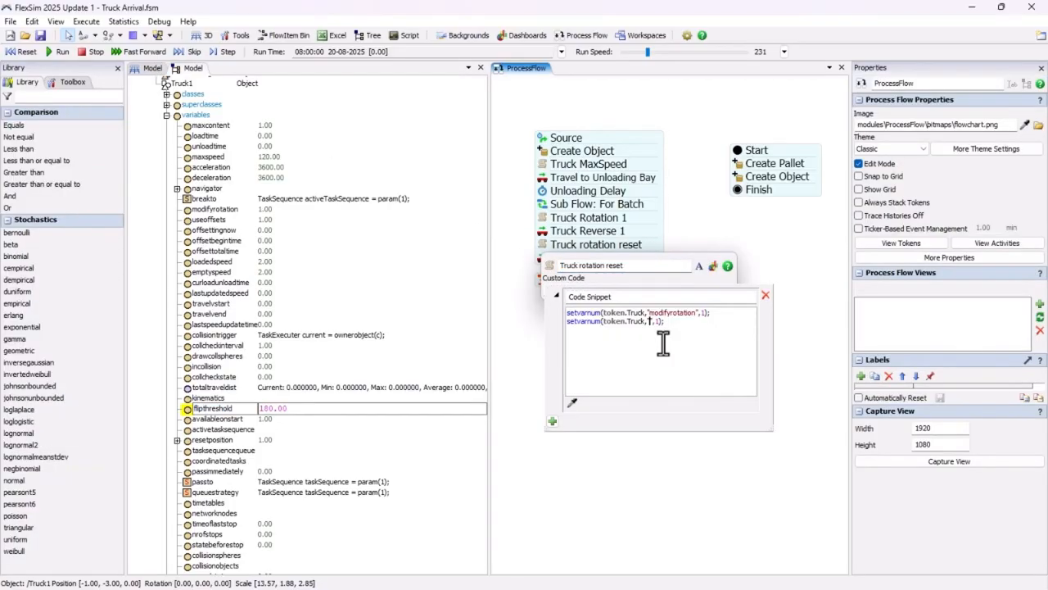
click(698, 323)
click(702, 459)
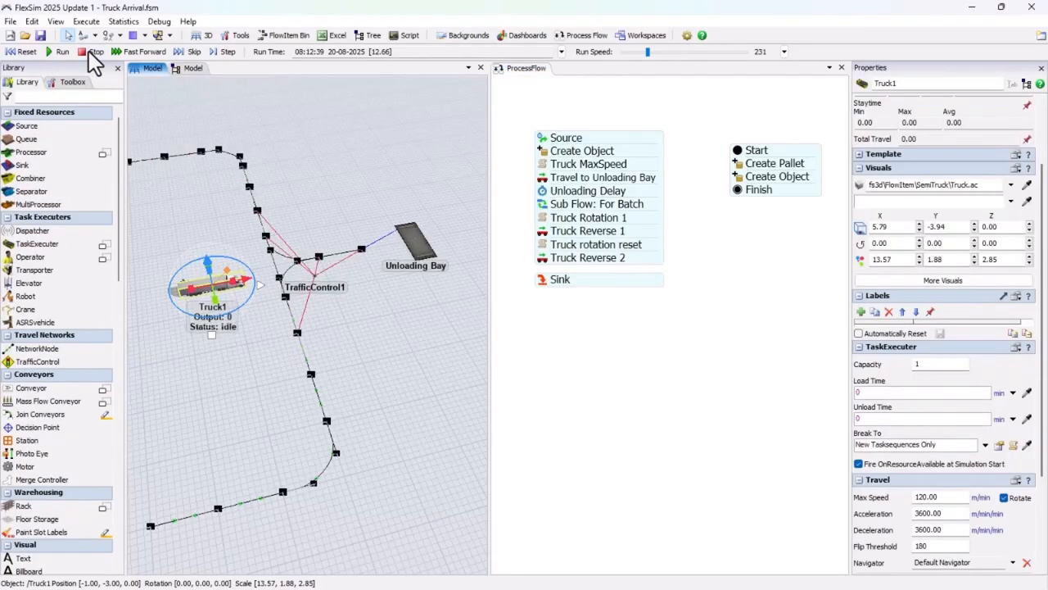
- Stop the simulation, delete the temporary Truck1 from the model and reset the run
click(88, 53)
key(Delete)
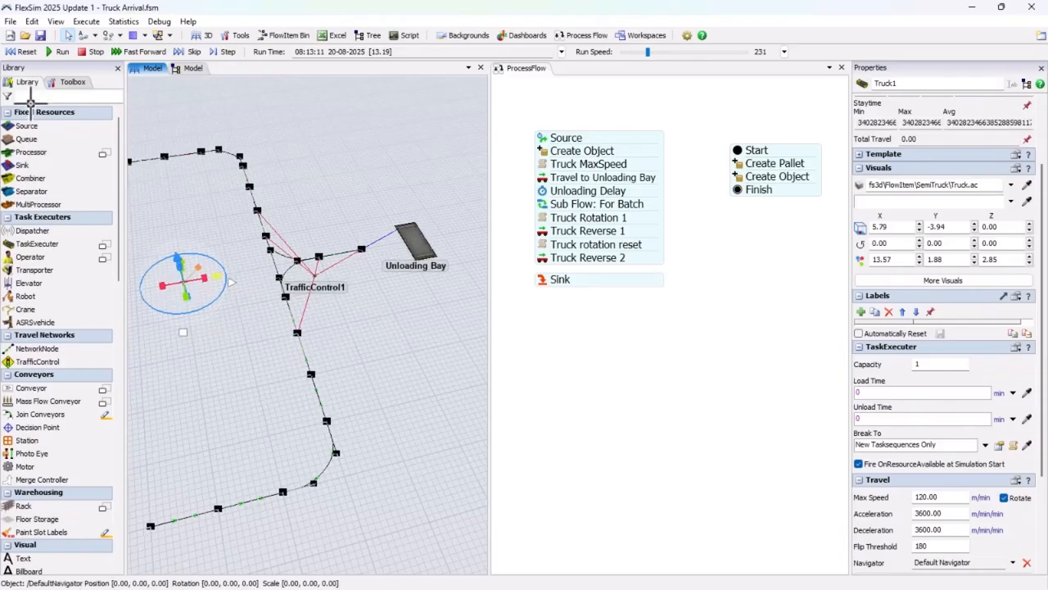
click(25, 54)
click(242, 381)
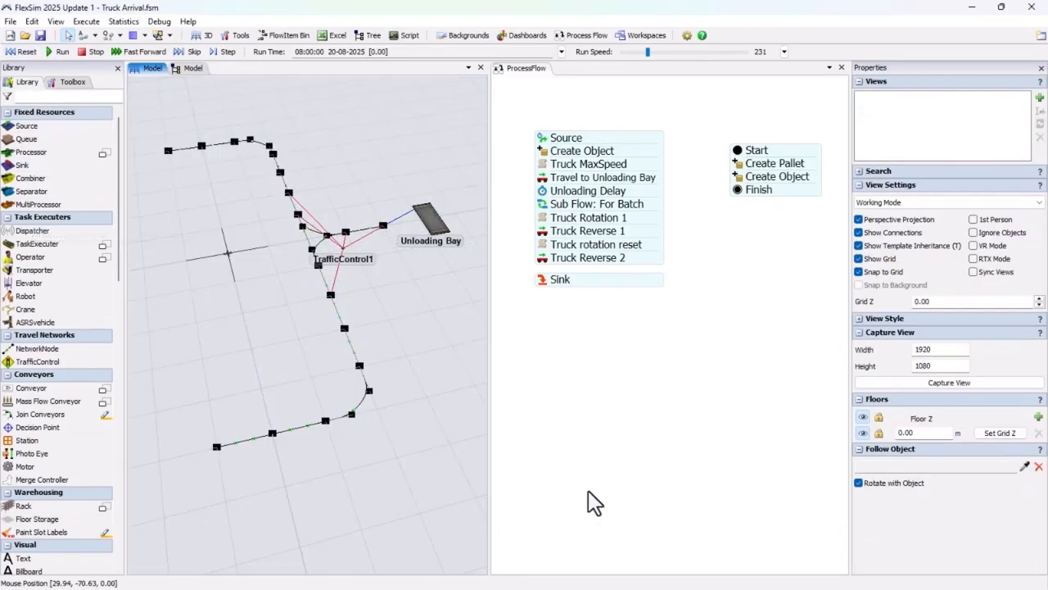
- Insert a Travel activity into the main block between Truck Reverse 2 and Sink
click(589, 490)
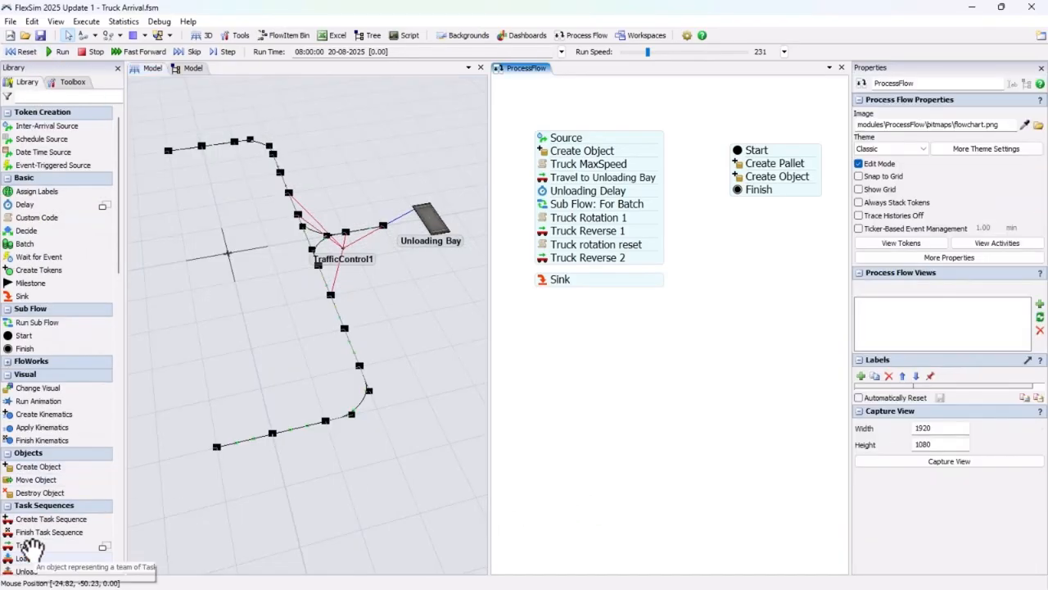
click(29, 545)
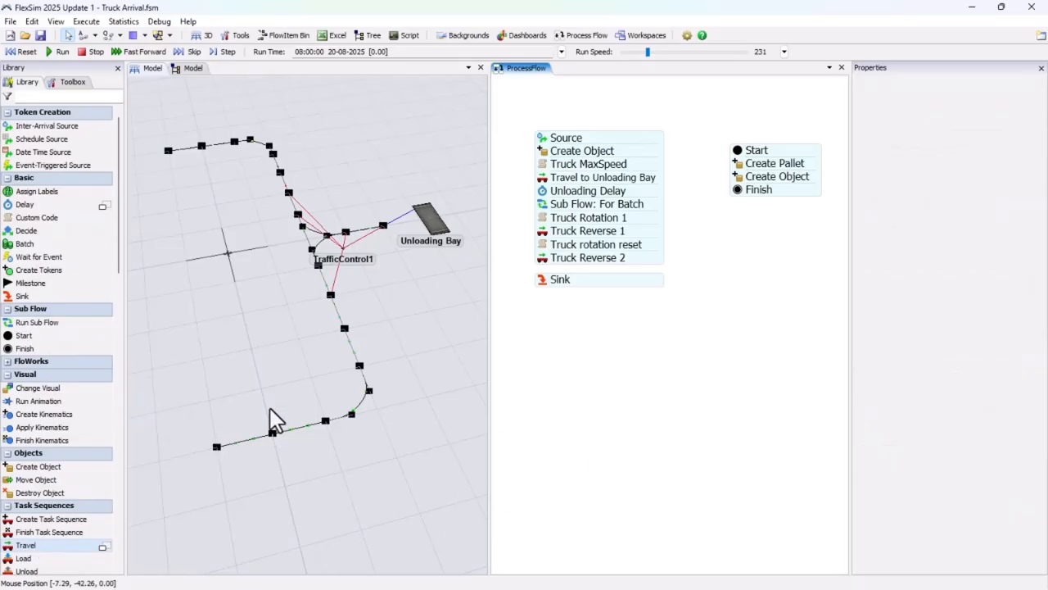
click(567, 322)
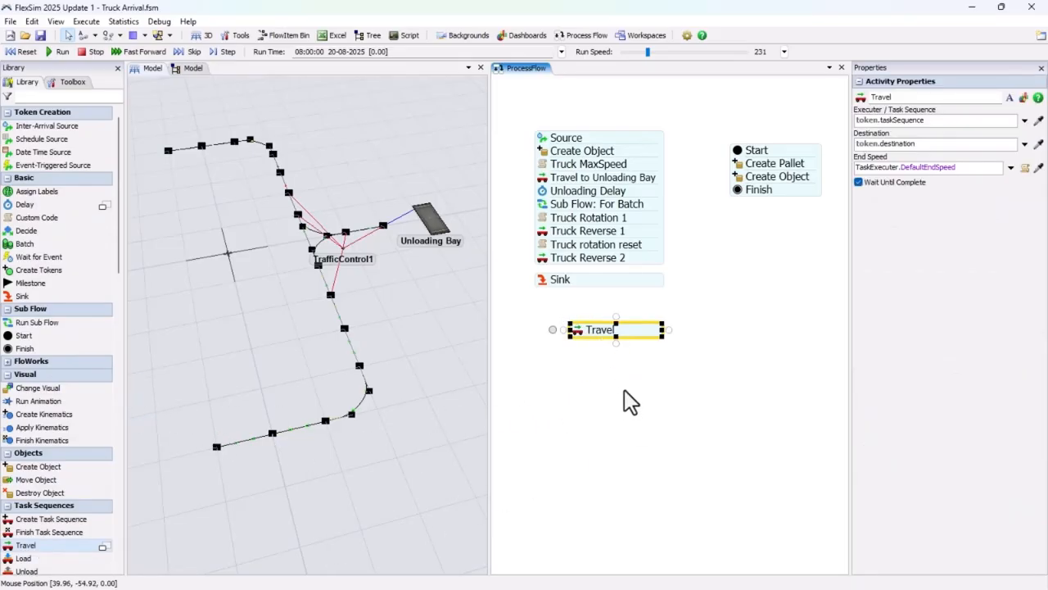
drag(600, 332, 577, 296)
- Set the new Travel activity's executer to the token label Truck and its destination to NN16, and rename it as Exit
double_click(545, 272)
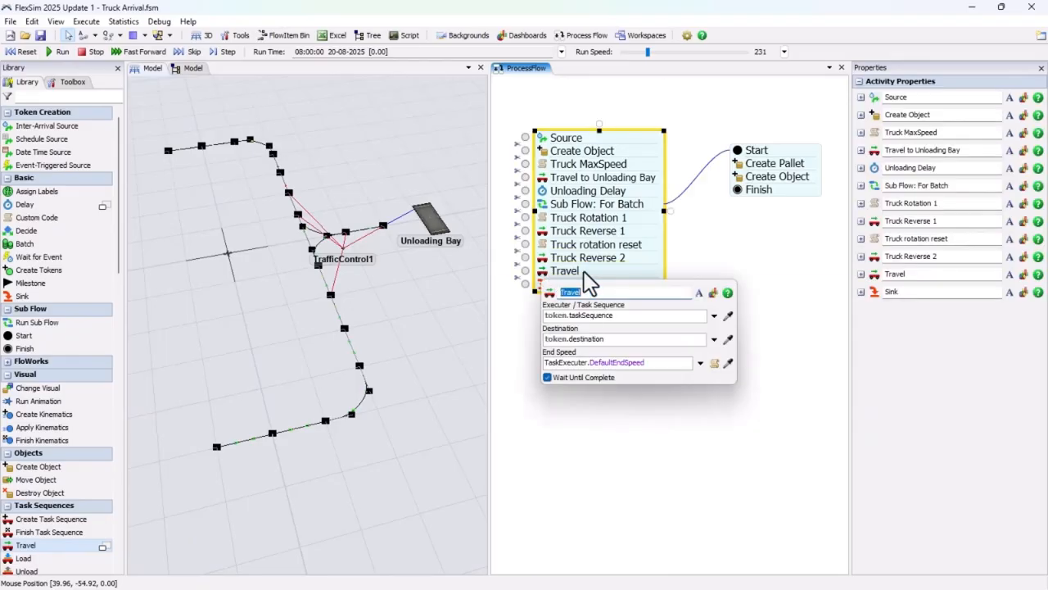
click(713, 316)
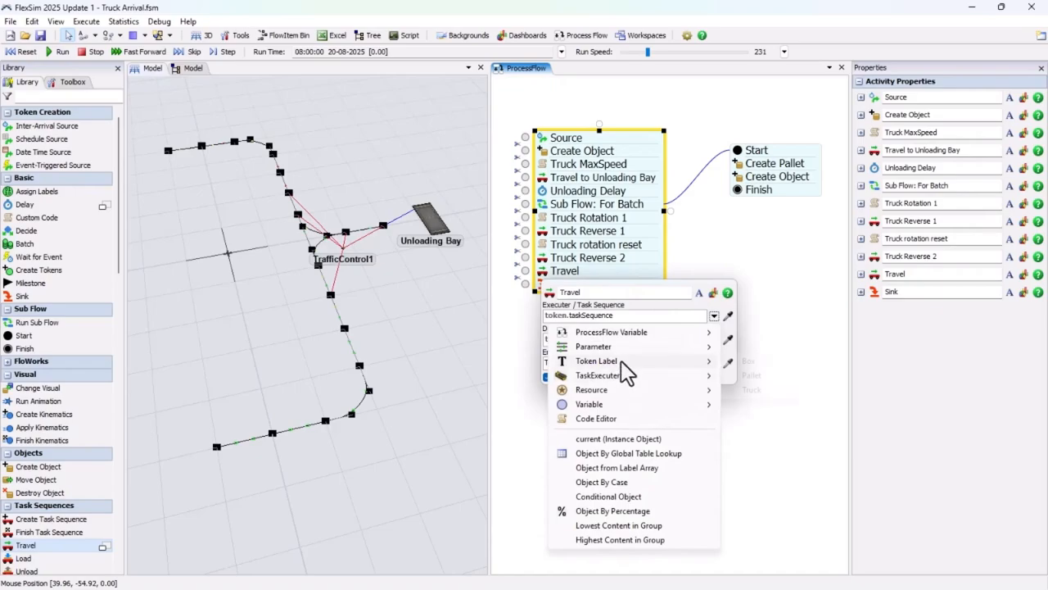
mouse_move(625, 371)
click(753, 390)
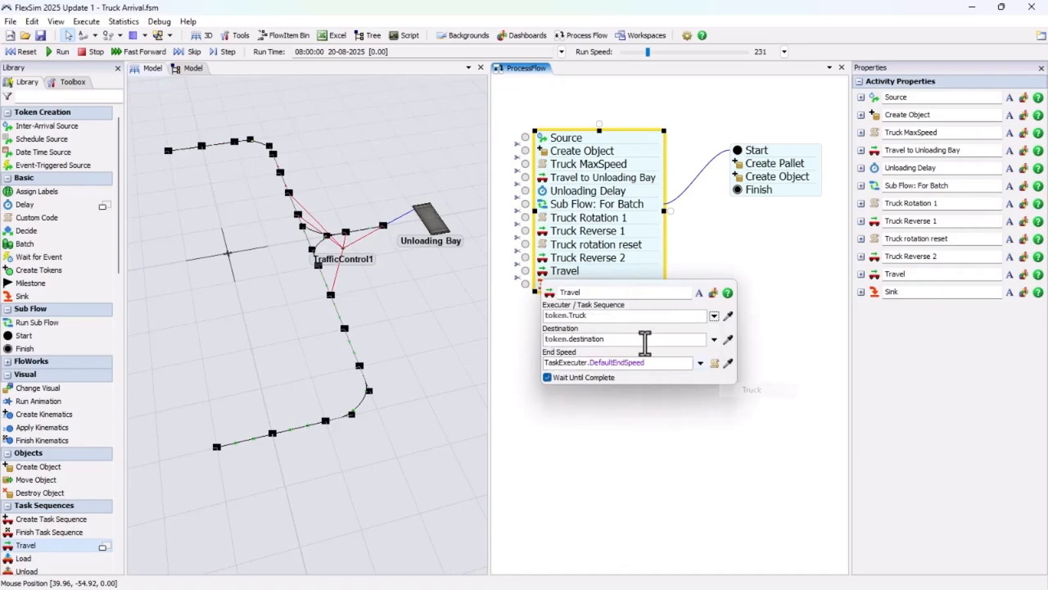
click(726, 339)
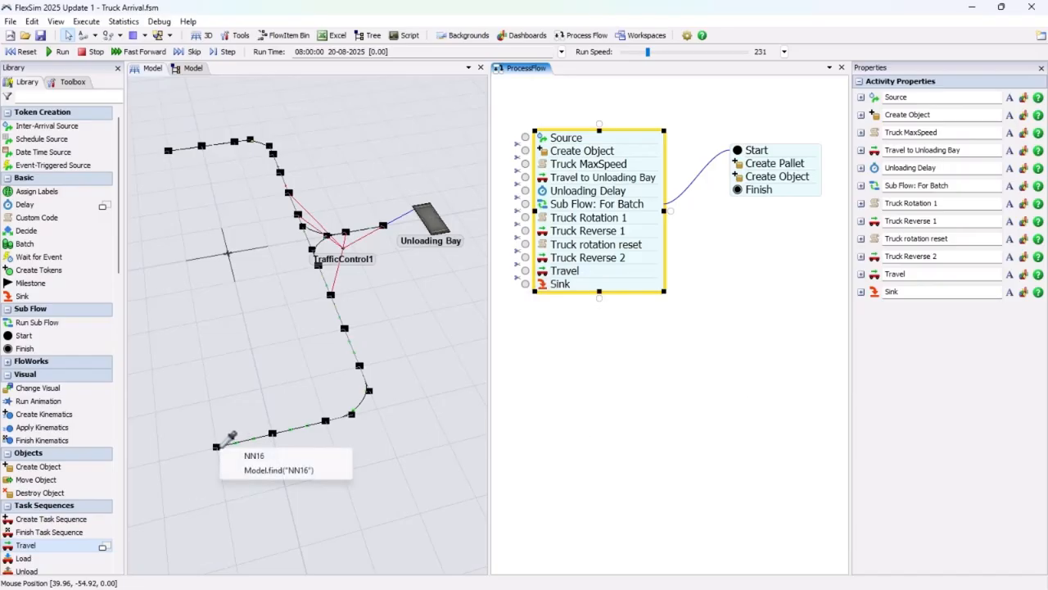
click(244, 459)
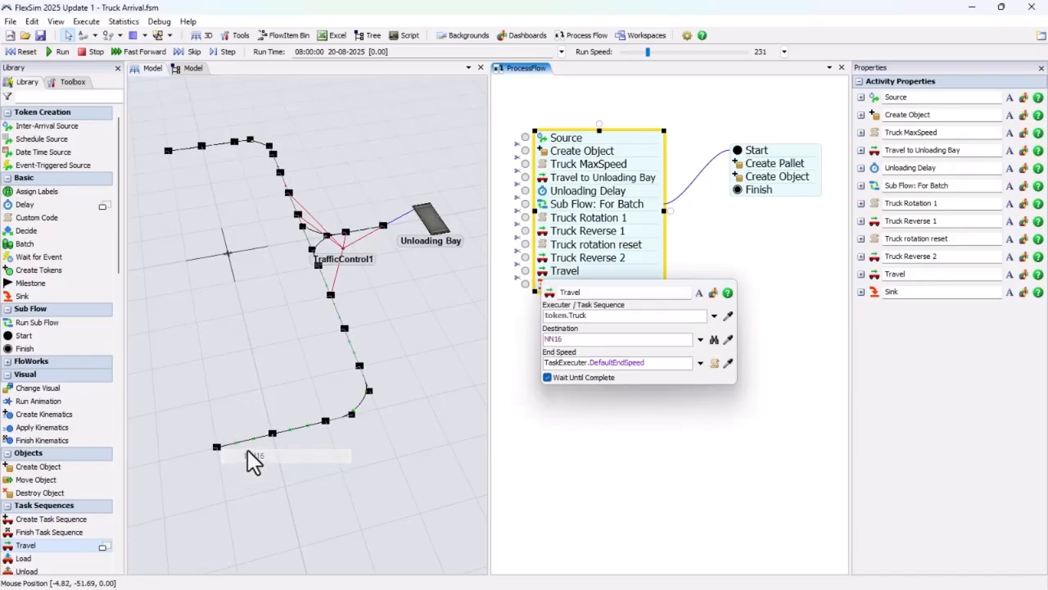
click(619, 292)
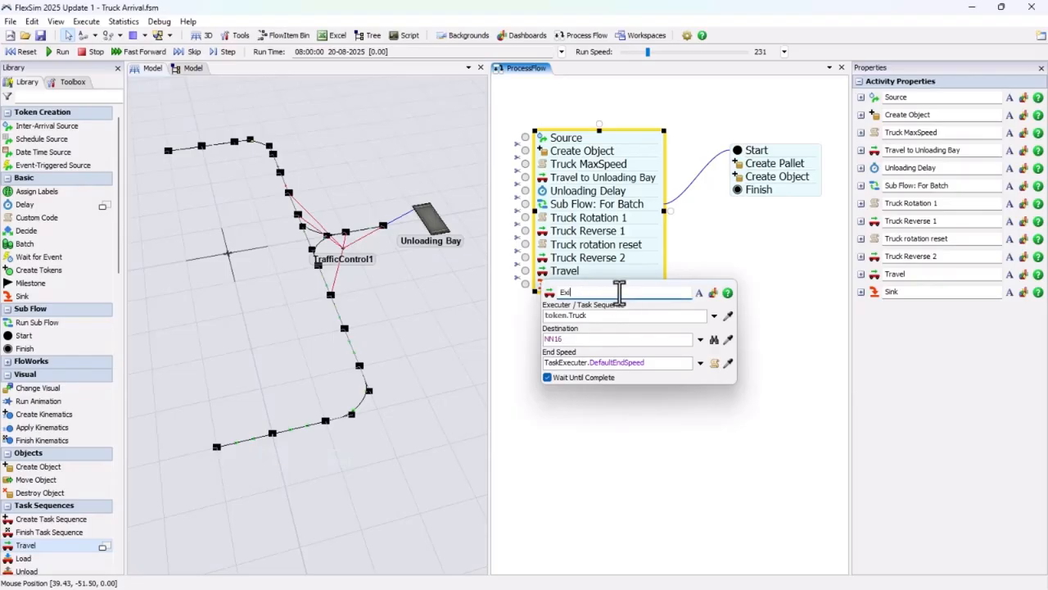
click(581, 422)
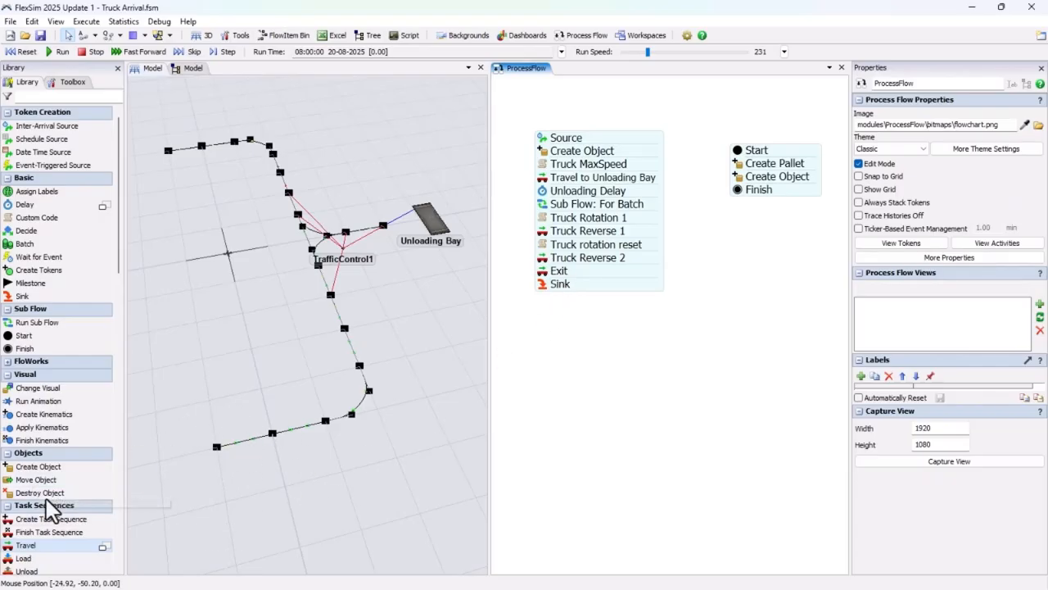
- Insert a Destroy Object activity between Exit and Sink and set its object to the token label Truck
drag(29, 492, 547, 333)
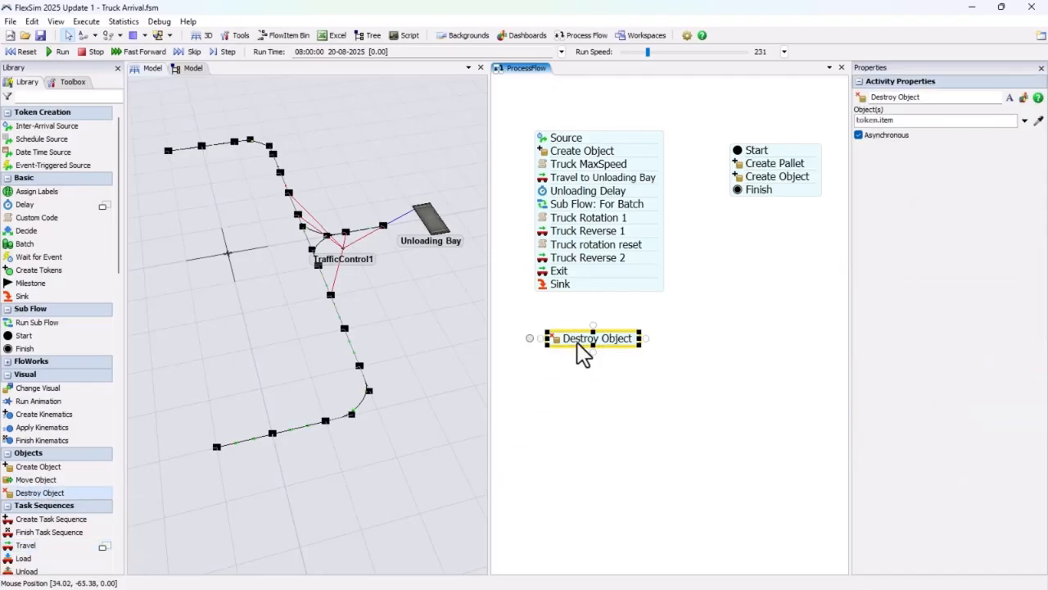
drag(577, 344, 565, 299)
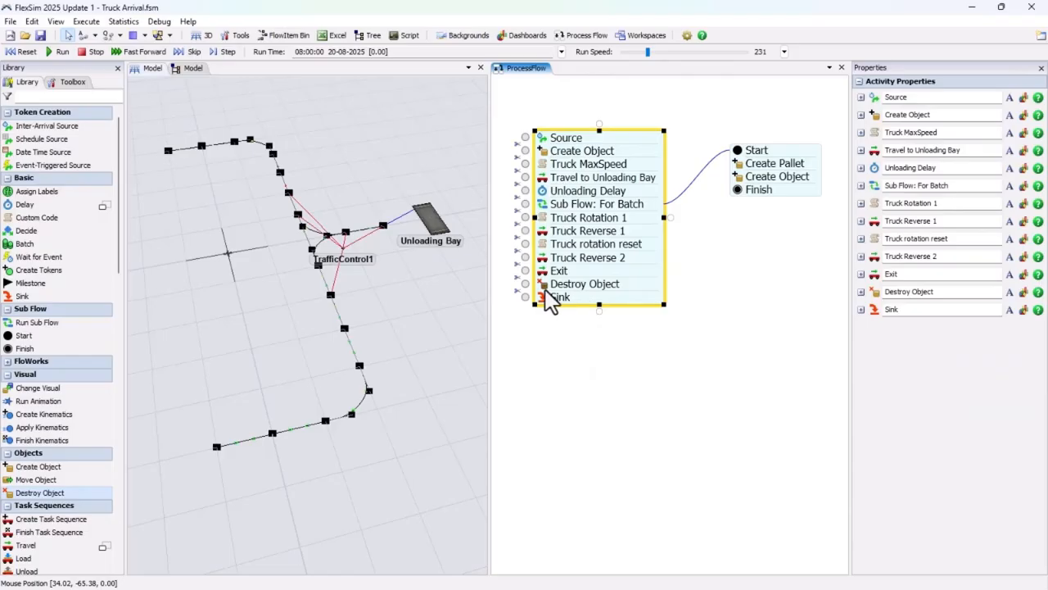
double_click(546, 289)
click(714, 329)
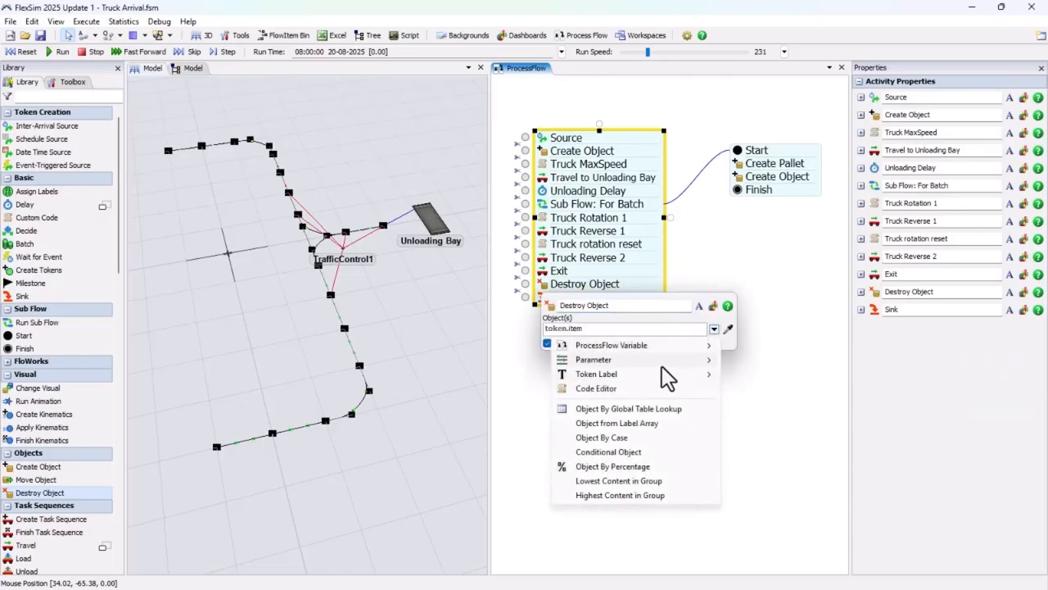
click(752, 402)
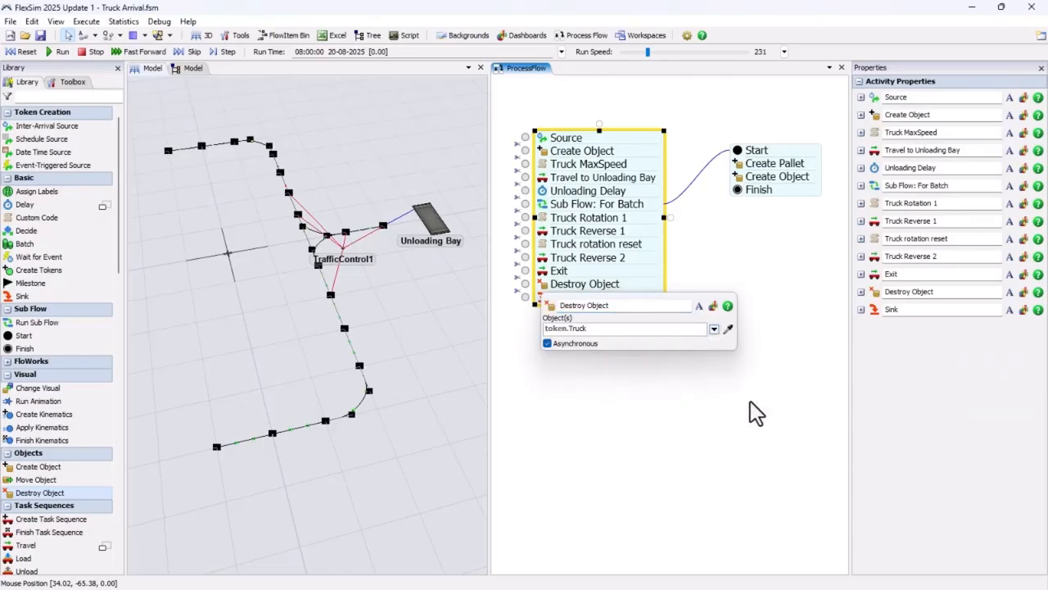
click(755, 413)
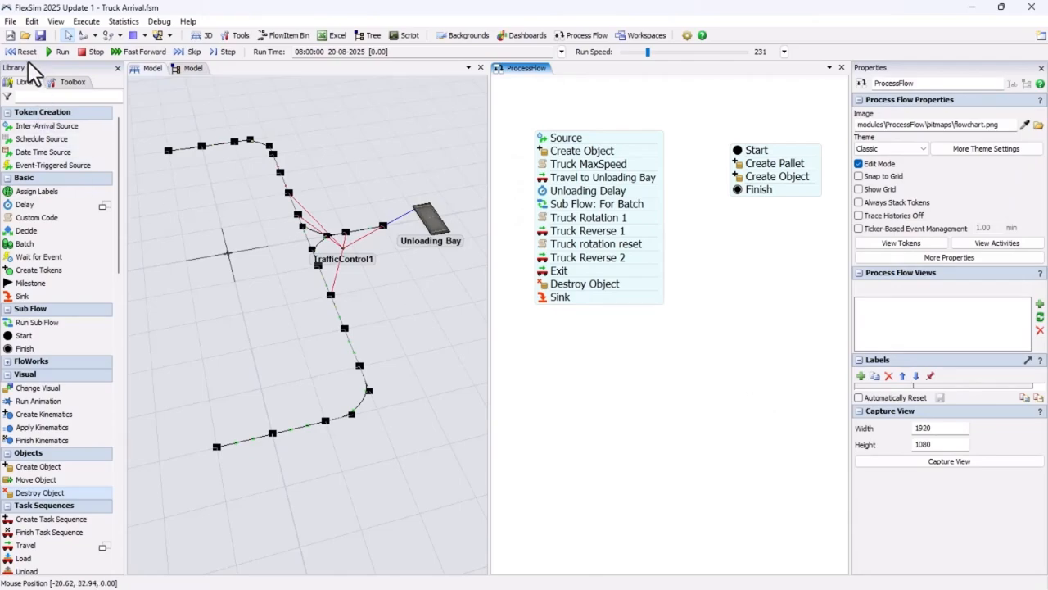
- Rename the Destroy Object activity as Destroy truck
click(563, 257)
drag(938, 294, 913, 293)
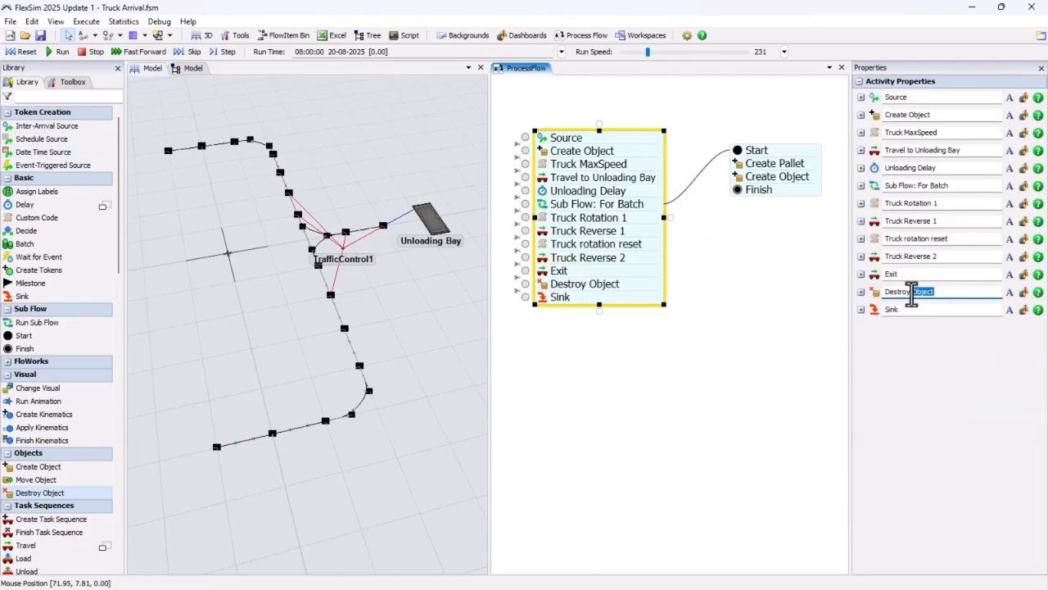
click(748, 423)
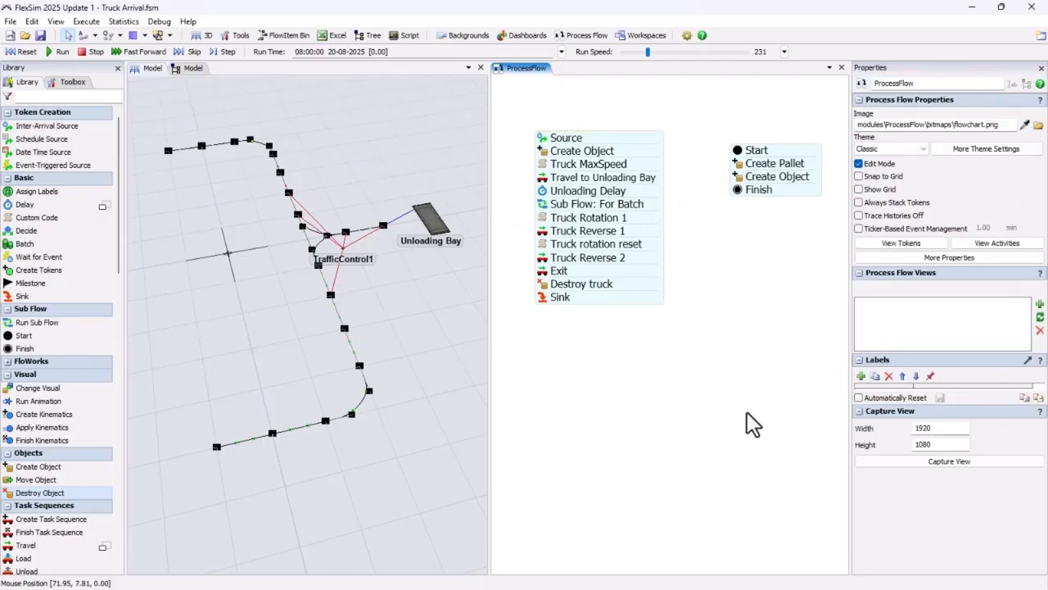
- Run the simulation to check the trucks' complete route from arrival to exit
click(59, 51)
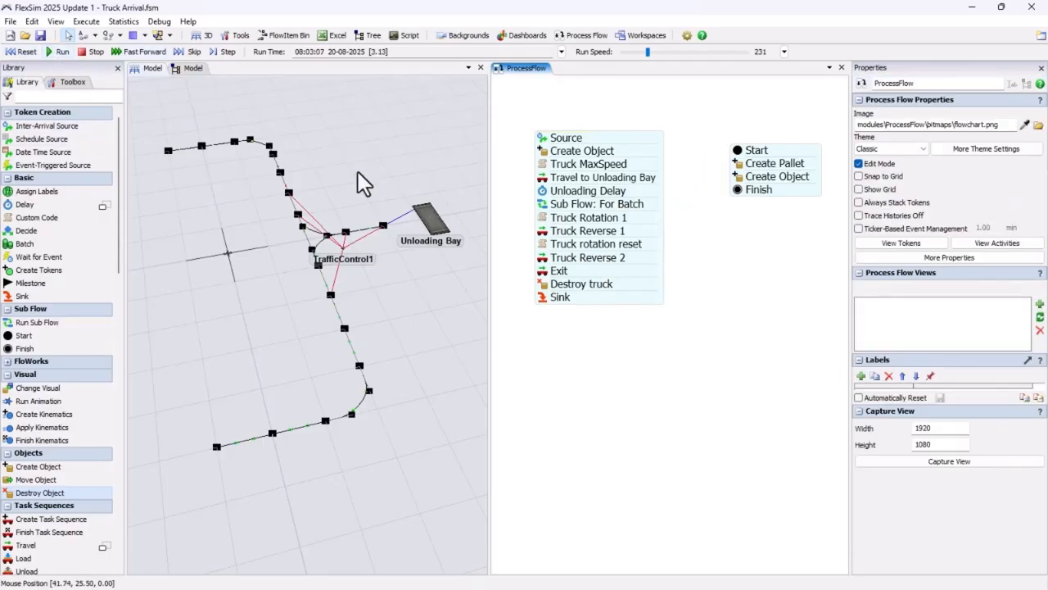